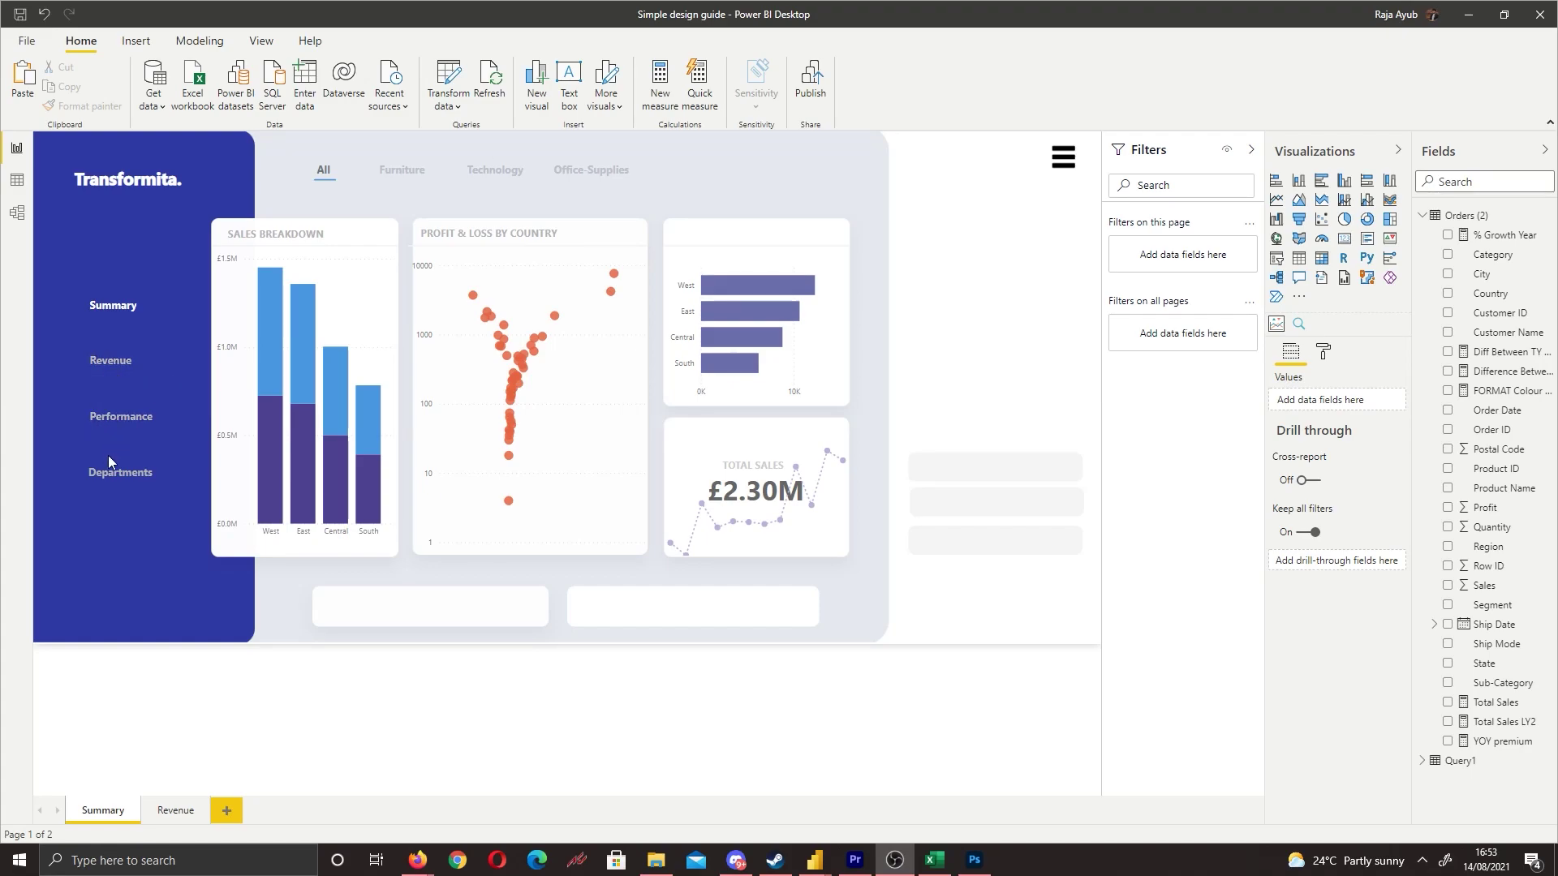
# Step: Try out the sidebar page navigation in the Simple design guide report, switch to the sales report, and test its document icon link
pyautogui.keyDown('ctrl'); pyautogui.click(110, 365); pyautogui.keyUp('ctrl')
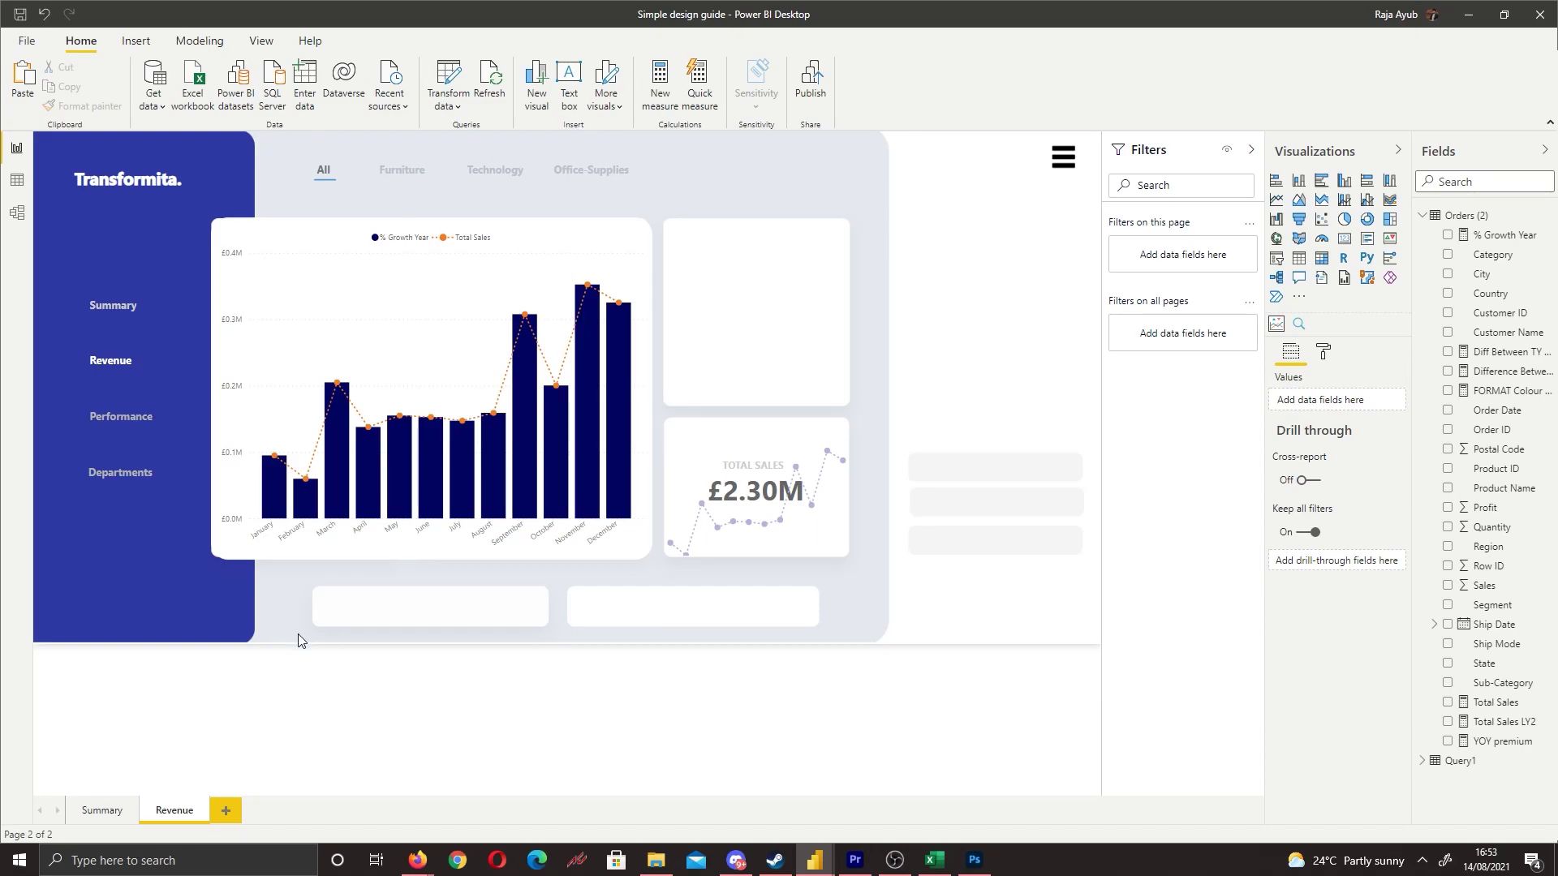
pyautogui.keyDown('ctrl'); pyautogui.click(113, 307); pyautogui.keyUp('ctrl')
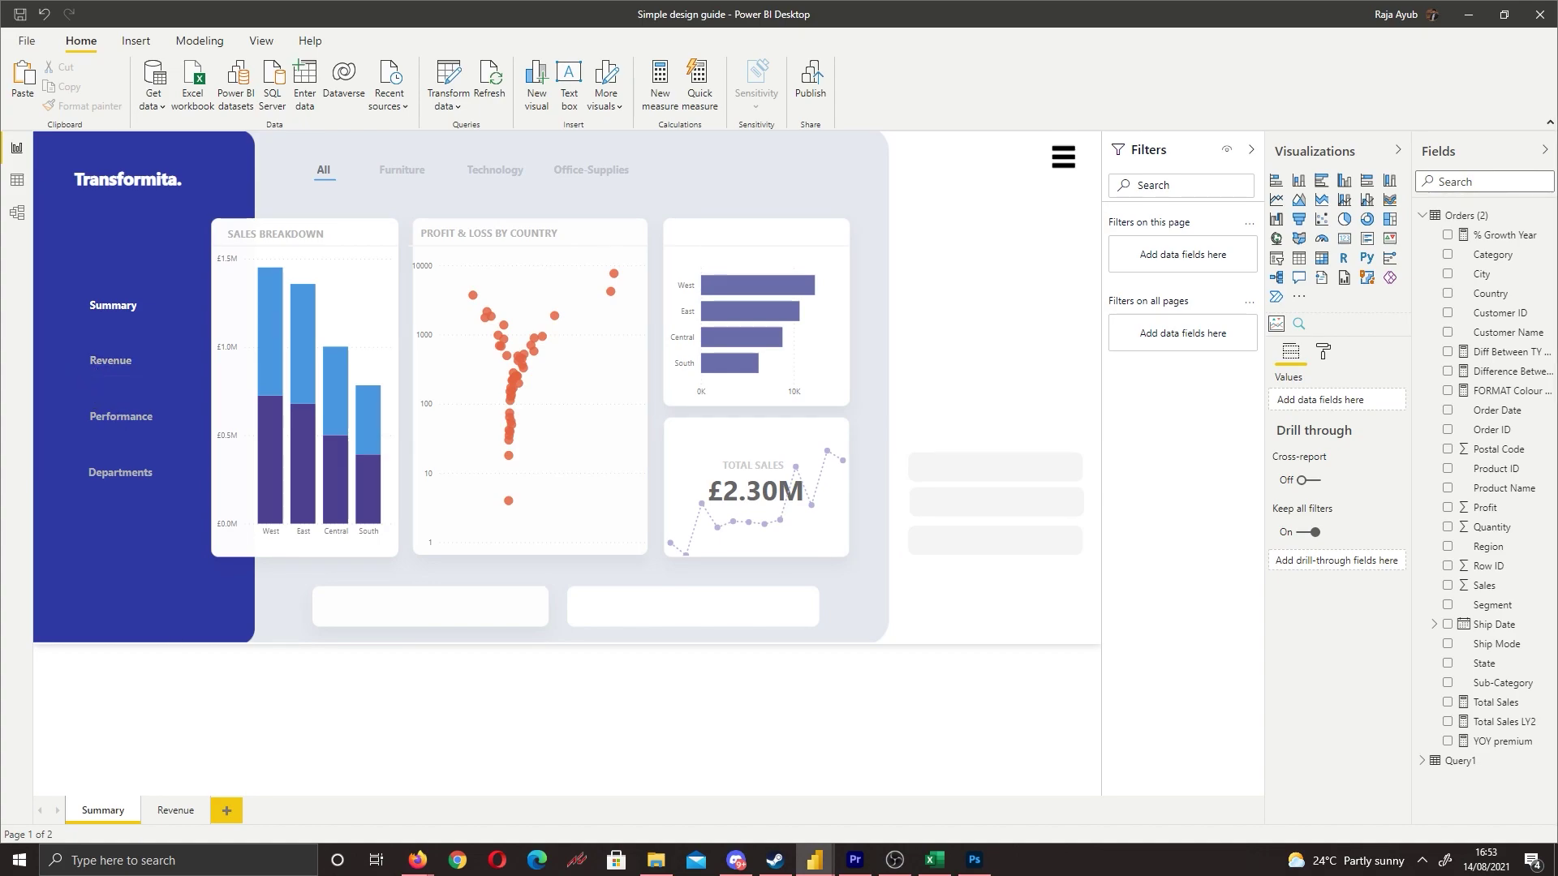
pyautogui.hotkey('alt', 'Tab')
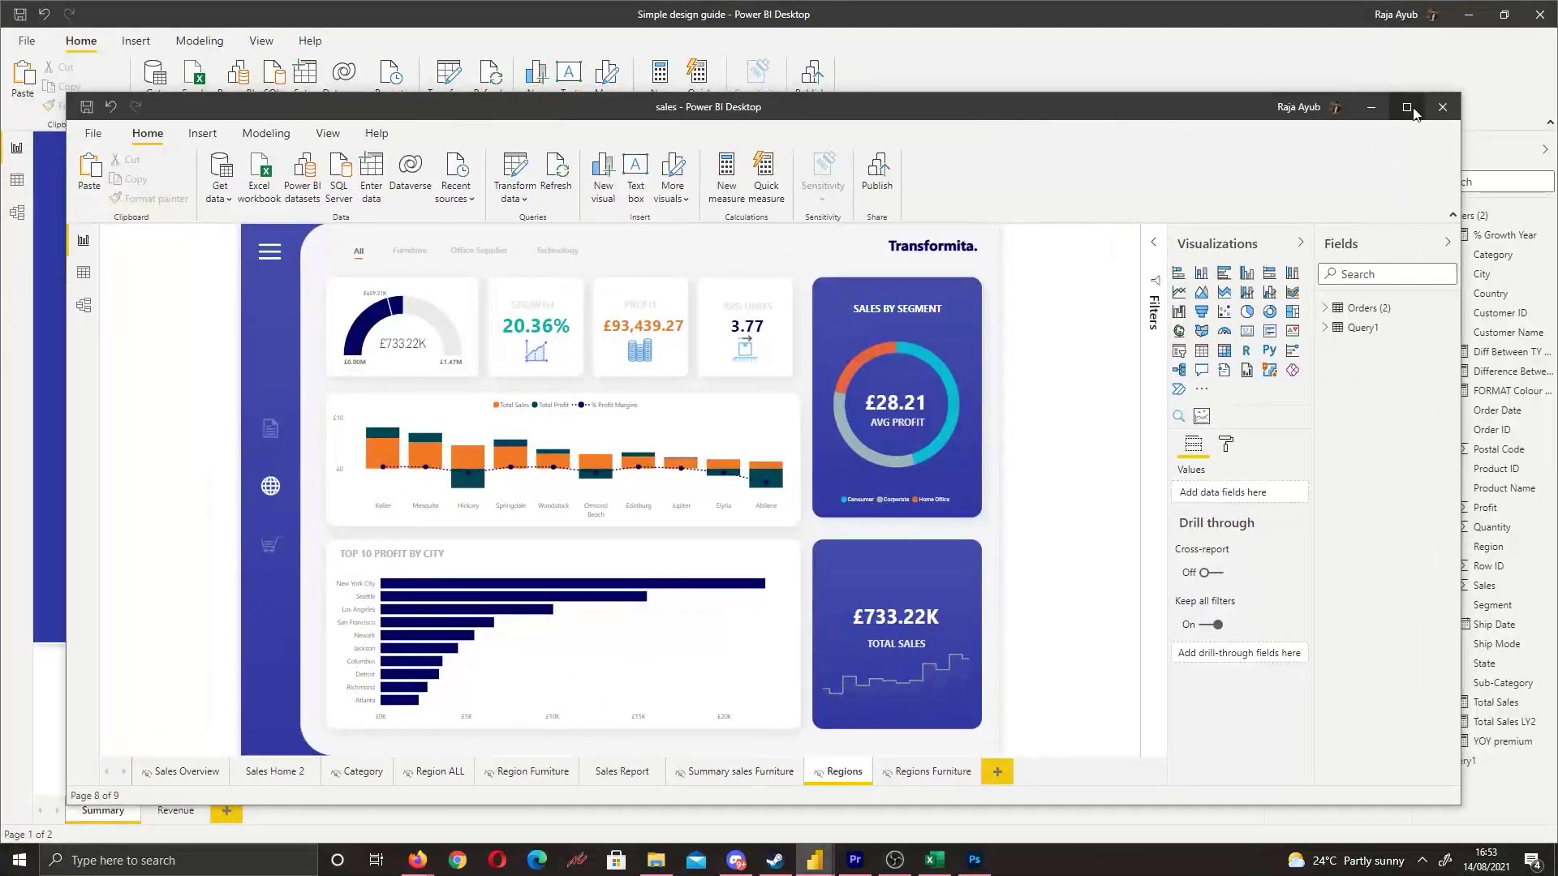
pyautogui.click(1408, 109)
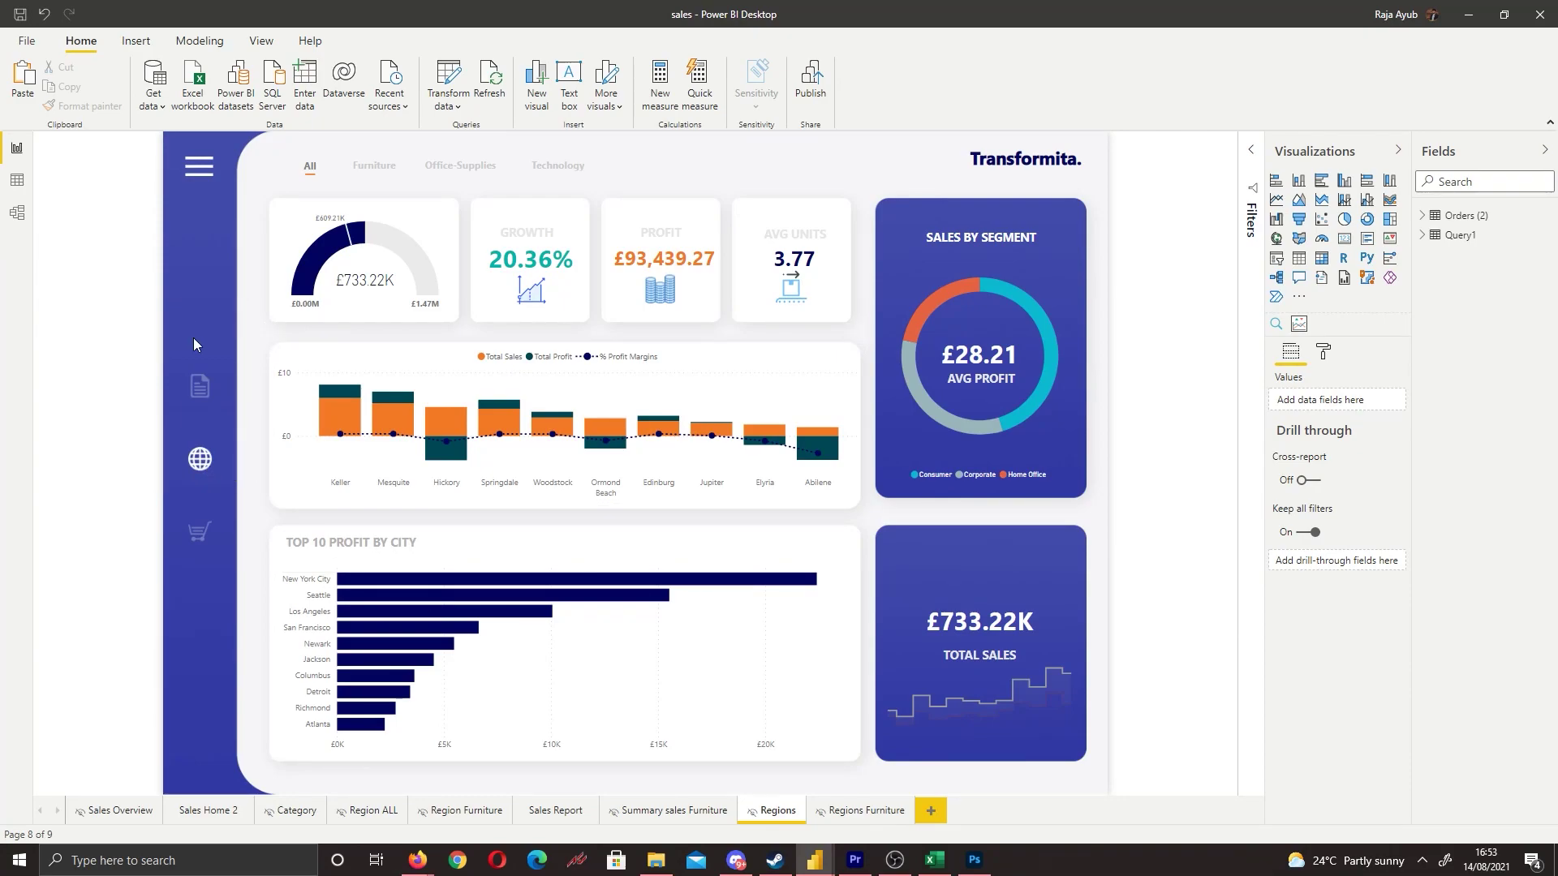
pyautogui.keyDown('ctrl'); pyautogui.click(199, 386); pyautogui.keyUp('ctrl')
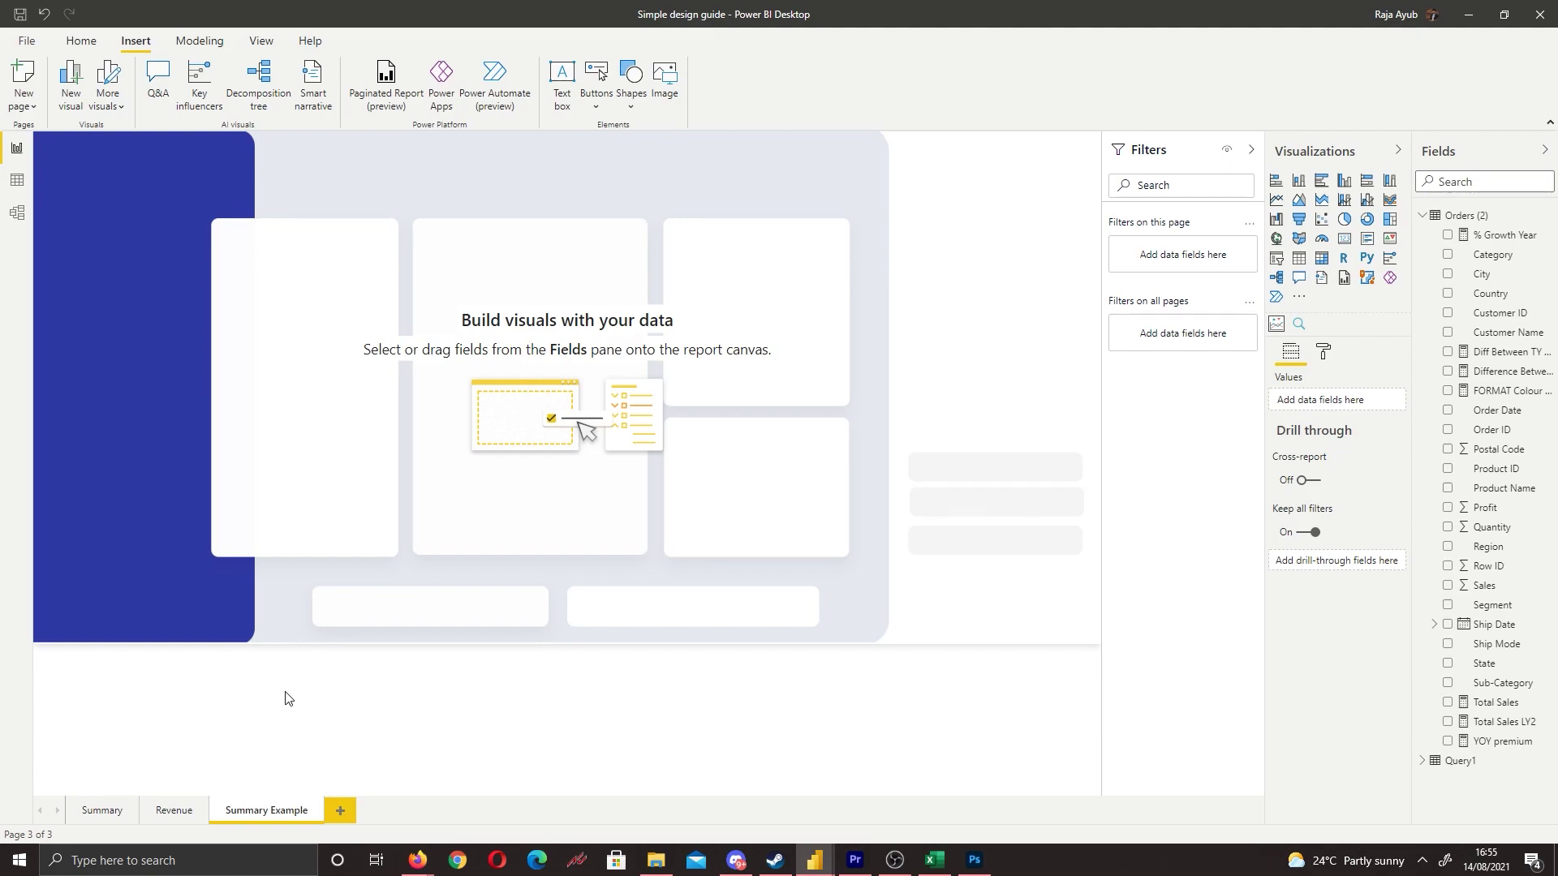
# Step: Insert a blank button on the Summary Example page and place it, sized small, in the upper half of the blue sidebar
pyautogui.click(598, 104)
pyautogui.click(626, 341)
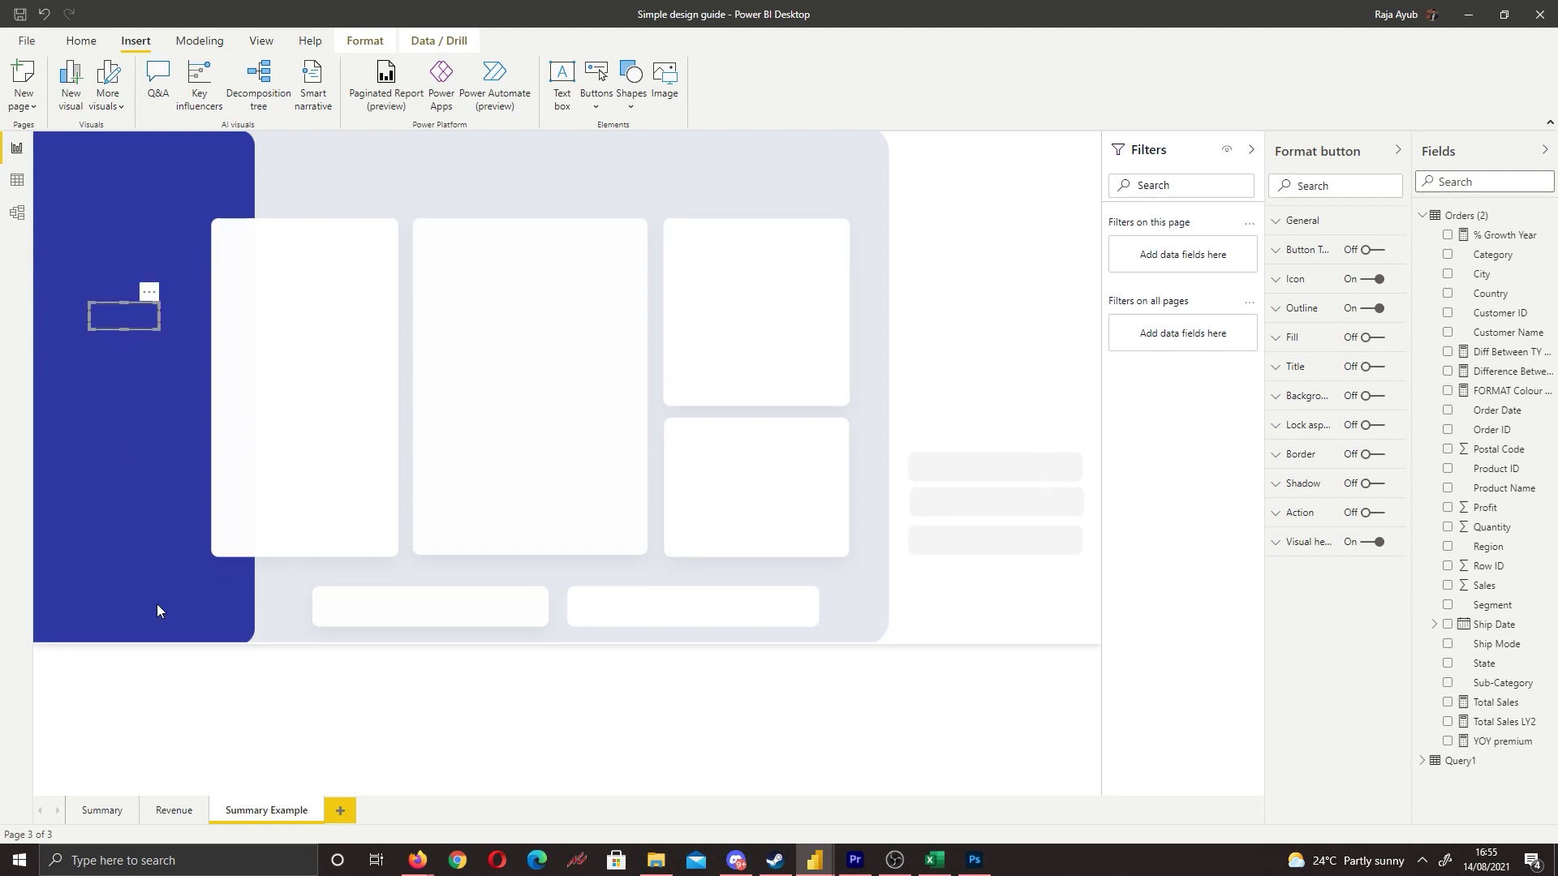
pyautogui.click(194, 725)
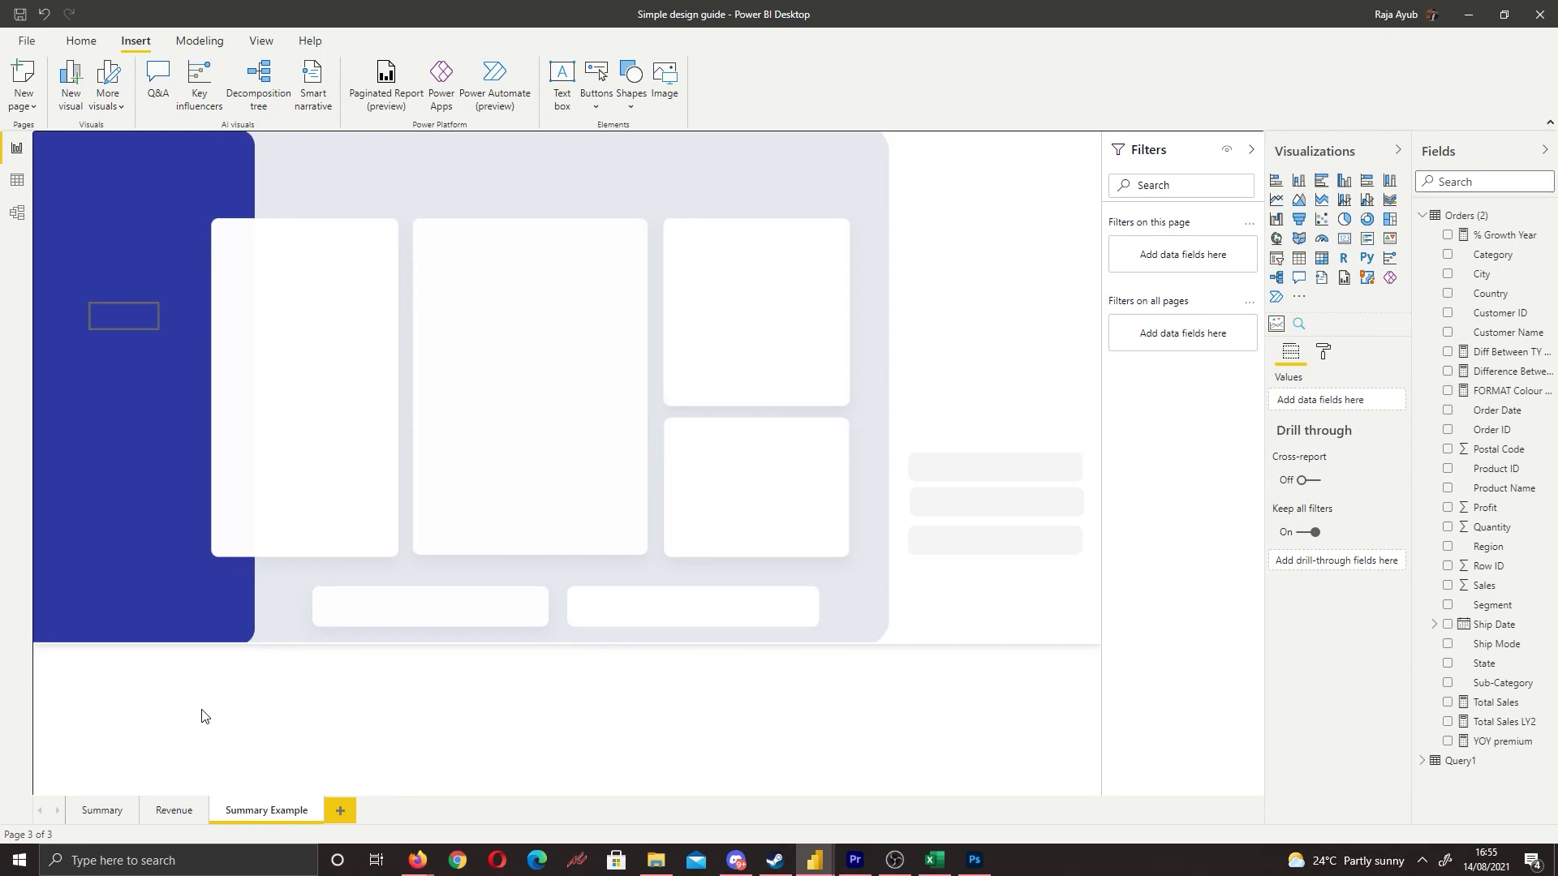
# Step: Turn on the sidebar button's text and set it to "Summary"
pyautogui.click(136, 328)
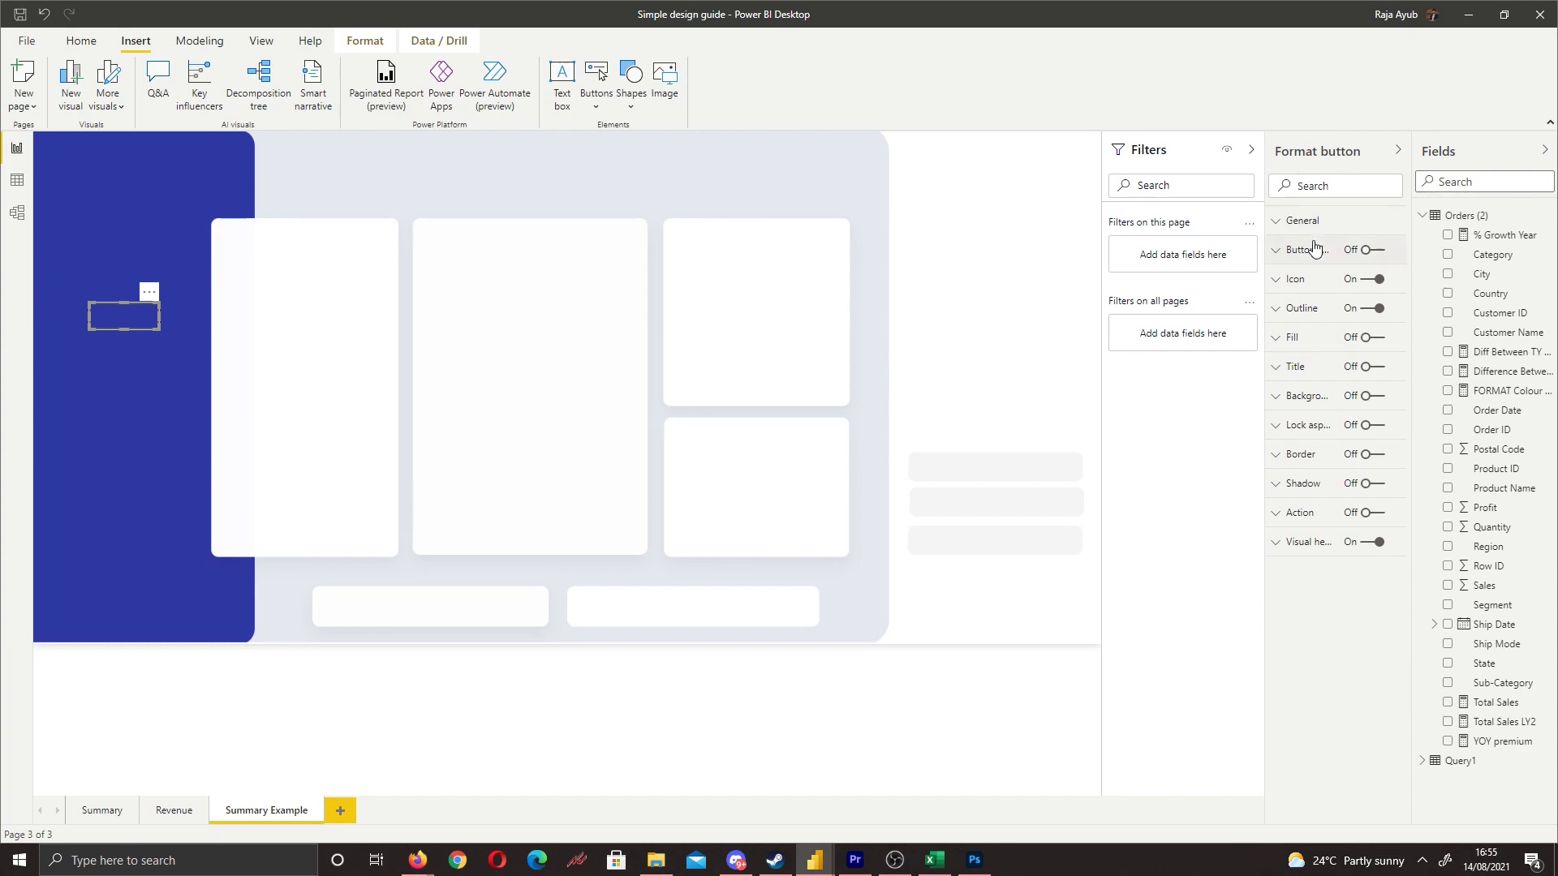
pyautogui.click(1371, 250)
pyautogui.click(1305, 257)
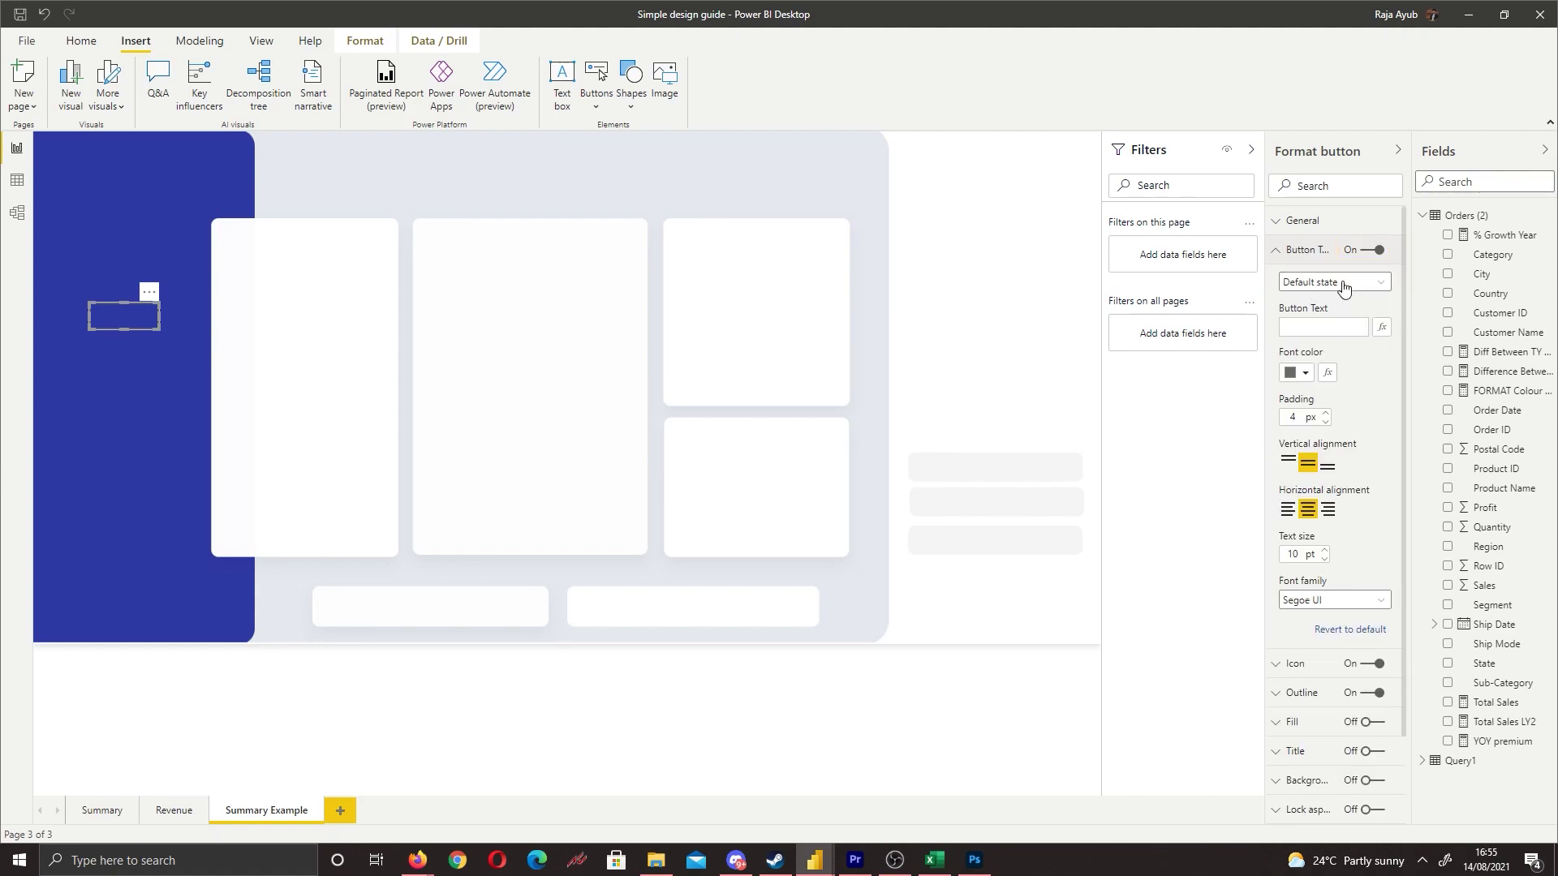
pyautogui.click(1314, 324)
pyautogui.press('Return')
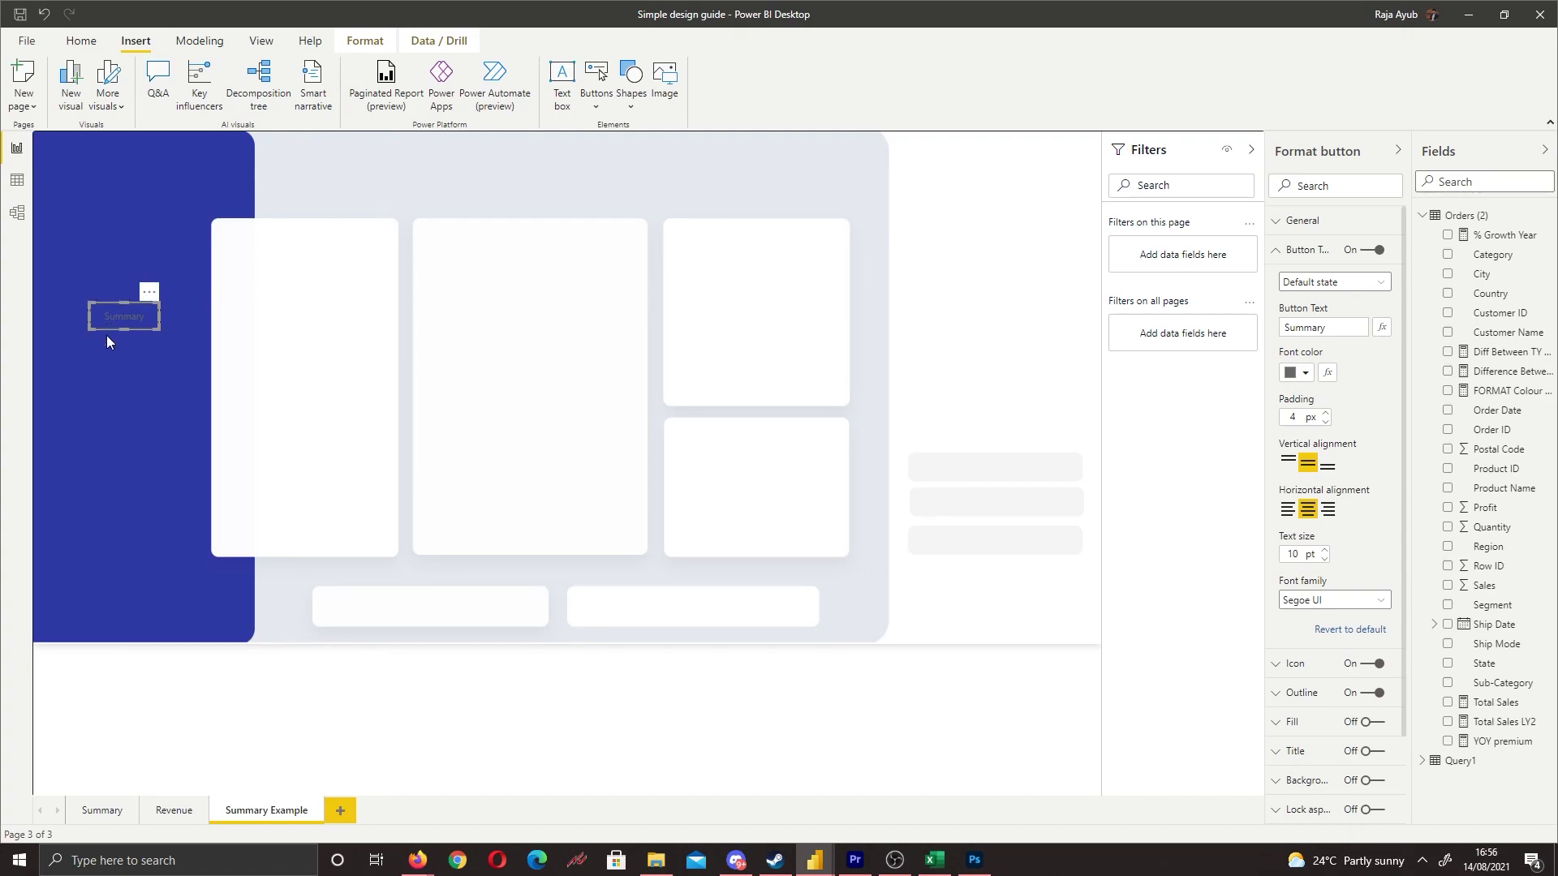
# Step: Set the Summary button's text font to Segoe UI Bold and its padding to 8 px
pyautogui.click(1347, 602)
pyautogui.scroll(-3, 1339, 584)
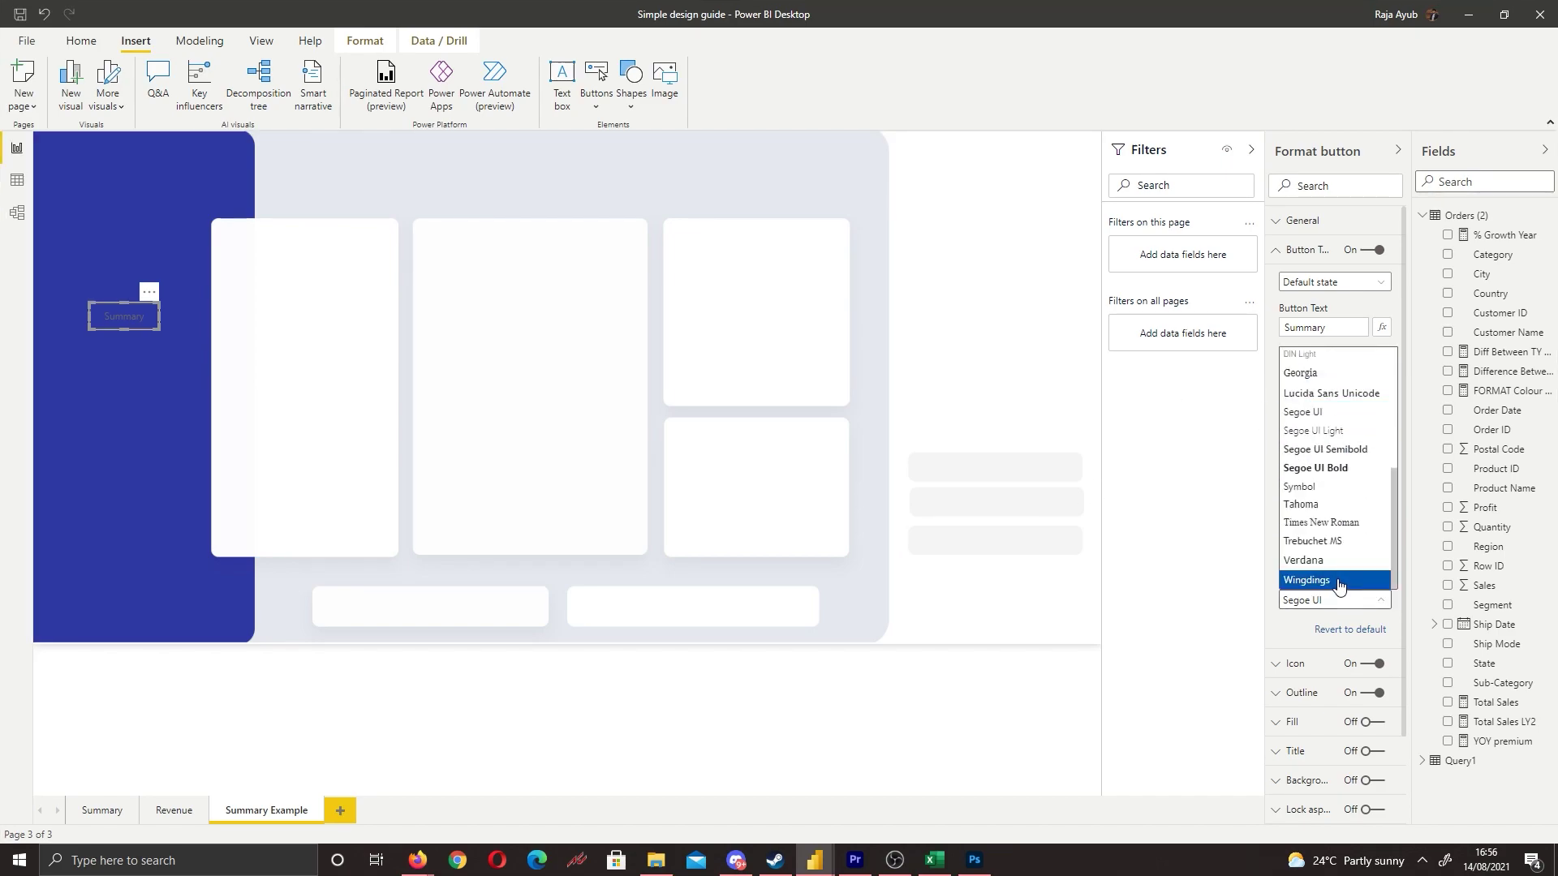
pyautogui.click(1327, 473)
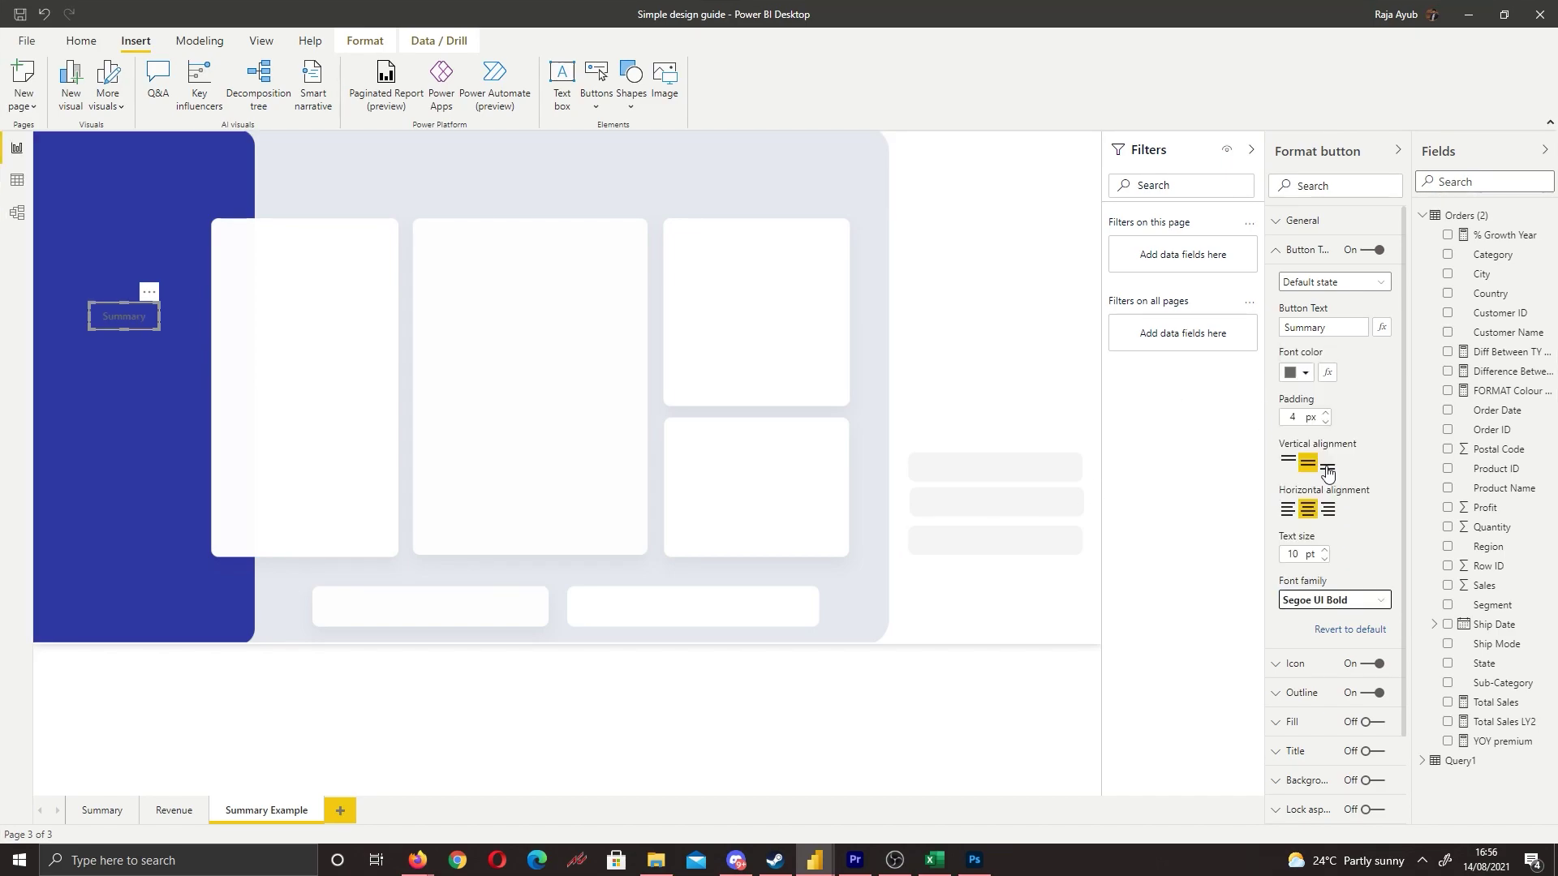
pyautogui.click(1323, 413)
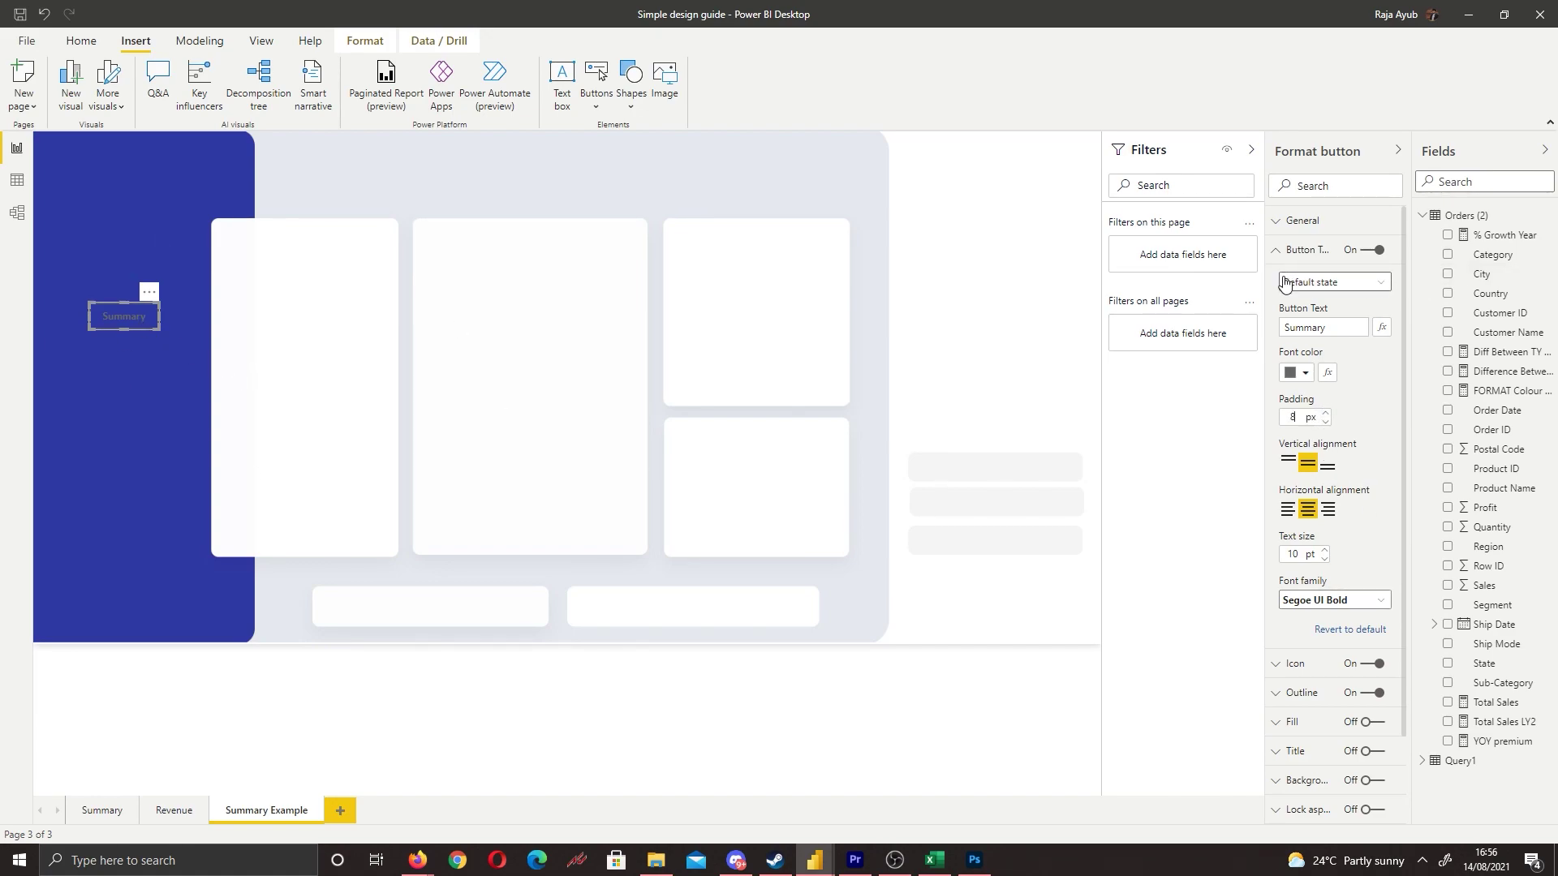
pyautogui.click(267, 671)
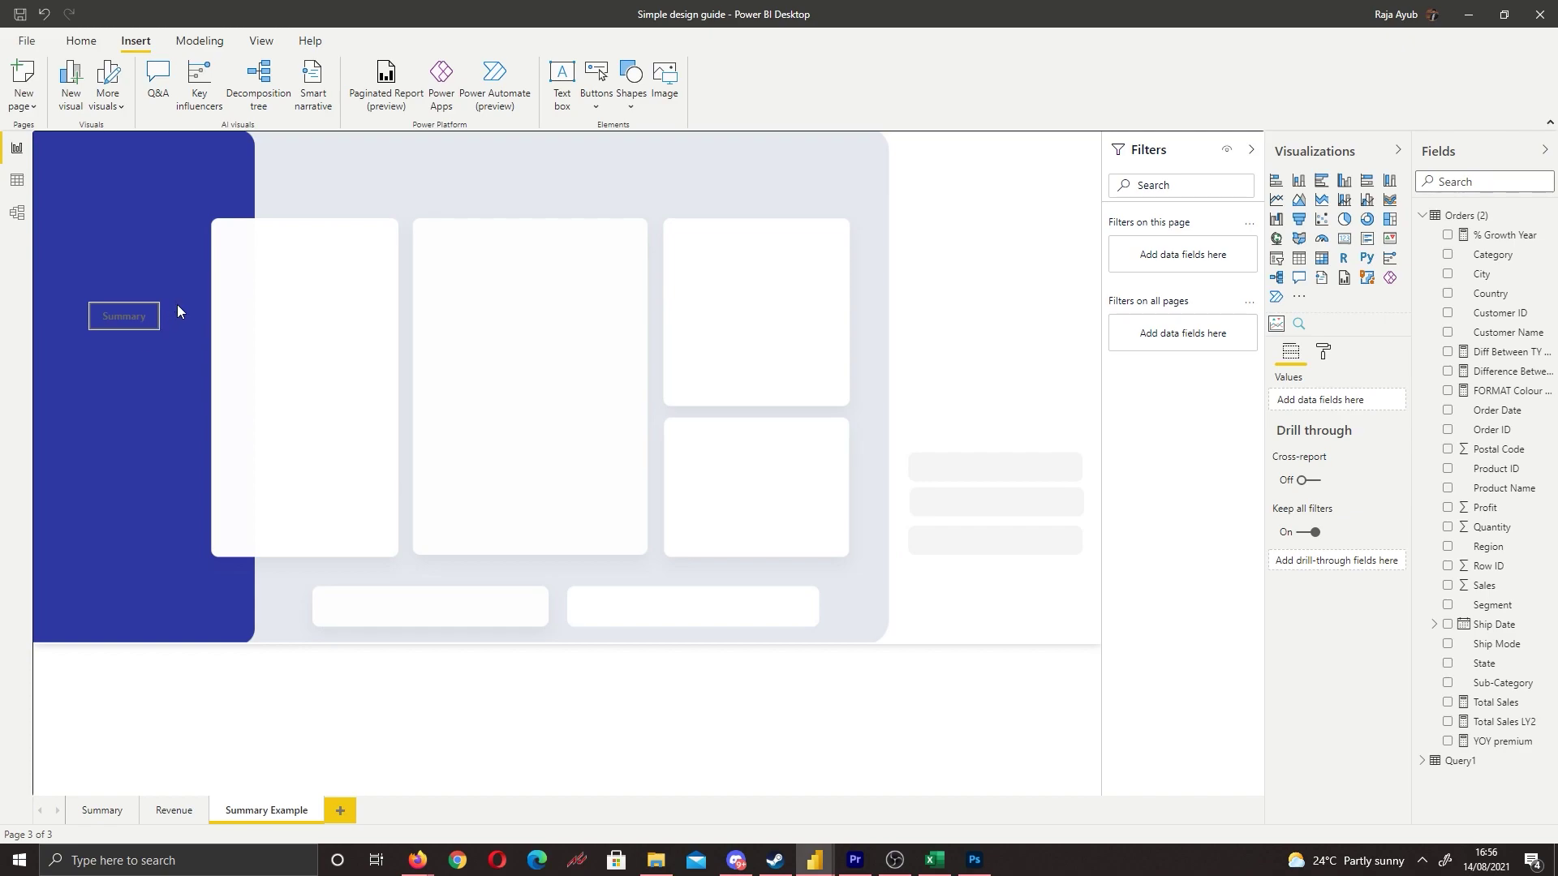
# Step: Turn off the outline of the Summary button
pyautogui.click(1323, 352)
pyautogui.click(154, 324)
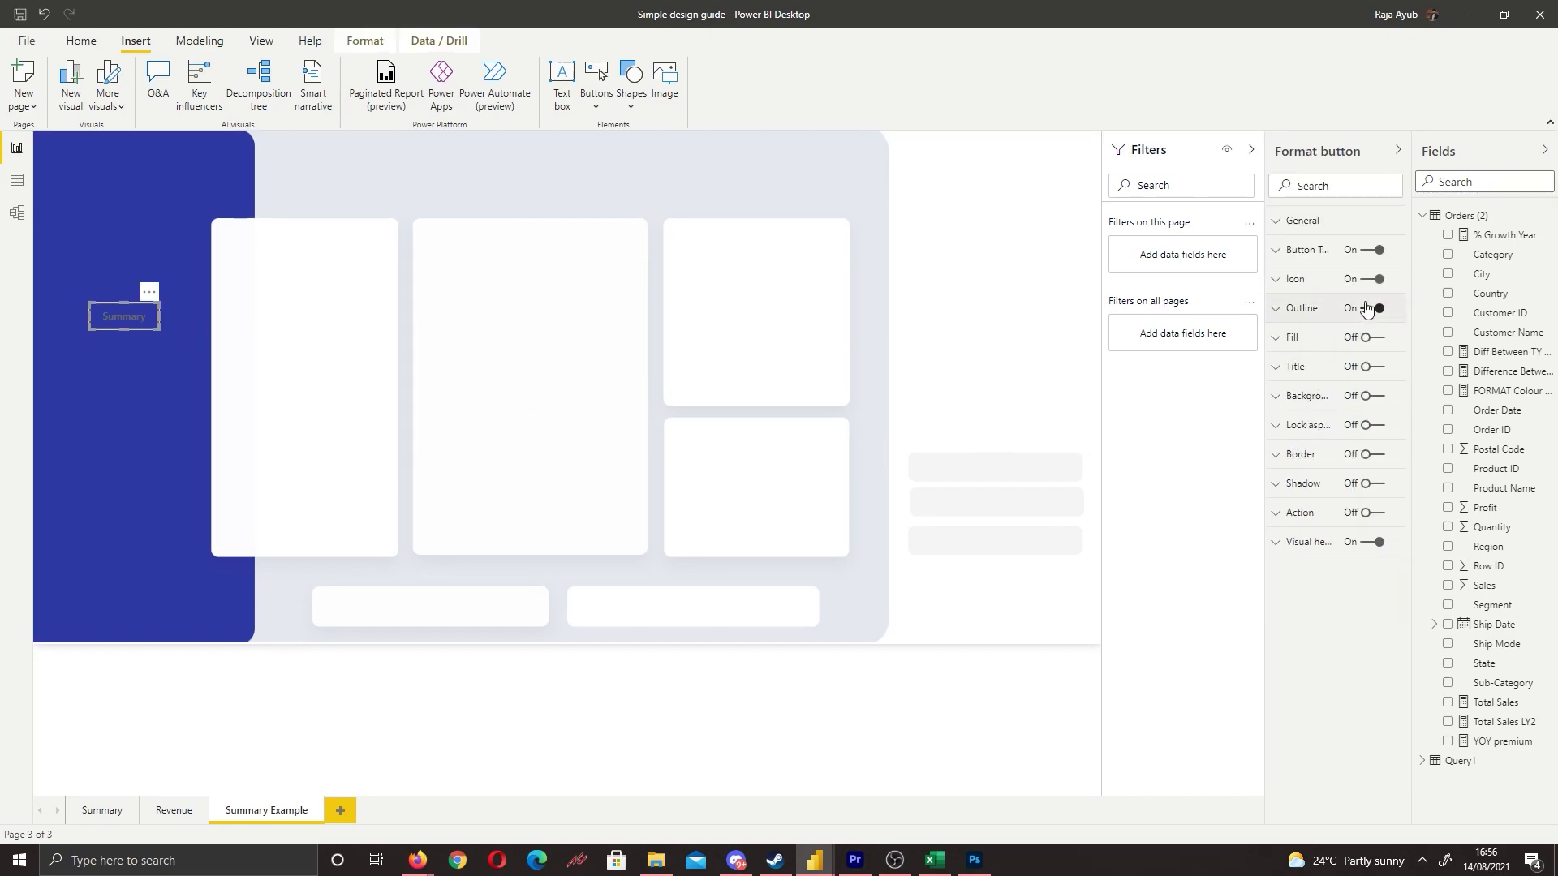
pyautogui.click(1364, 309)
pyautogui.click(183, 547)
# Step: Change the Summary button's font color to light grey and its text size to 12 pt
pyautogui.click(135, 323)
pyautogui.click(1296, 250)
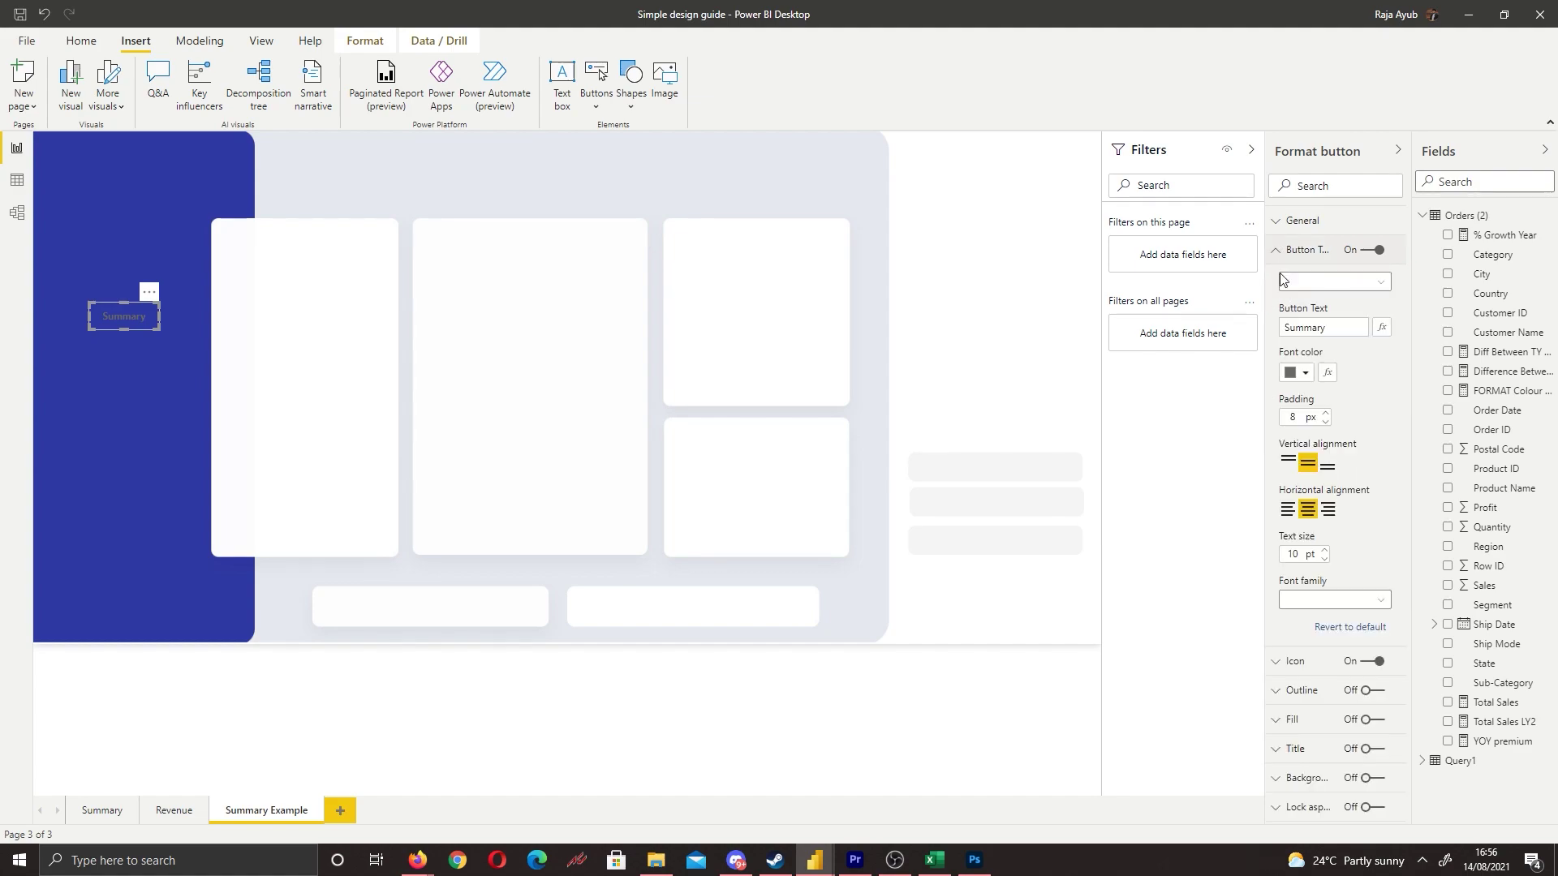
pyautogui.click(1288, 375)
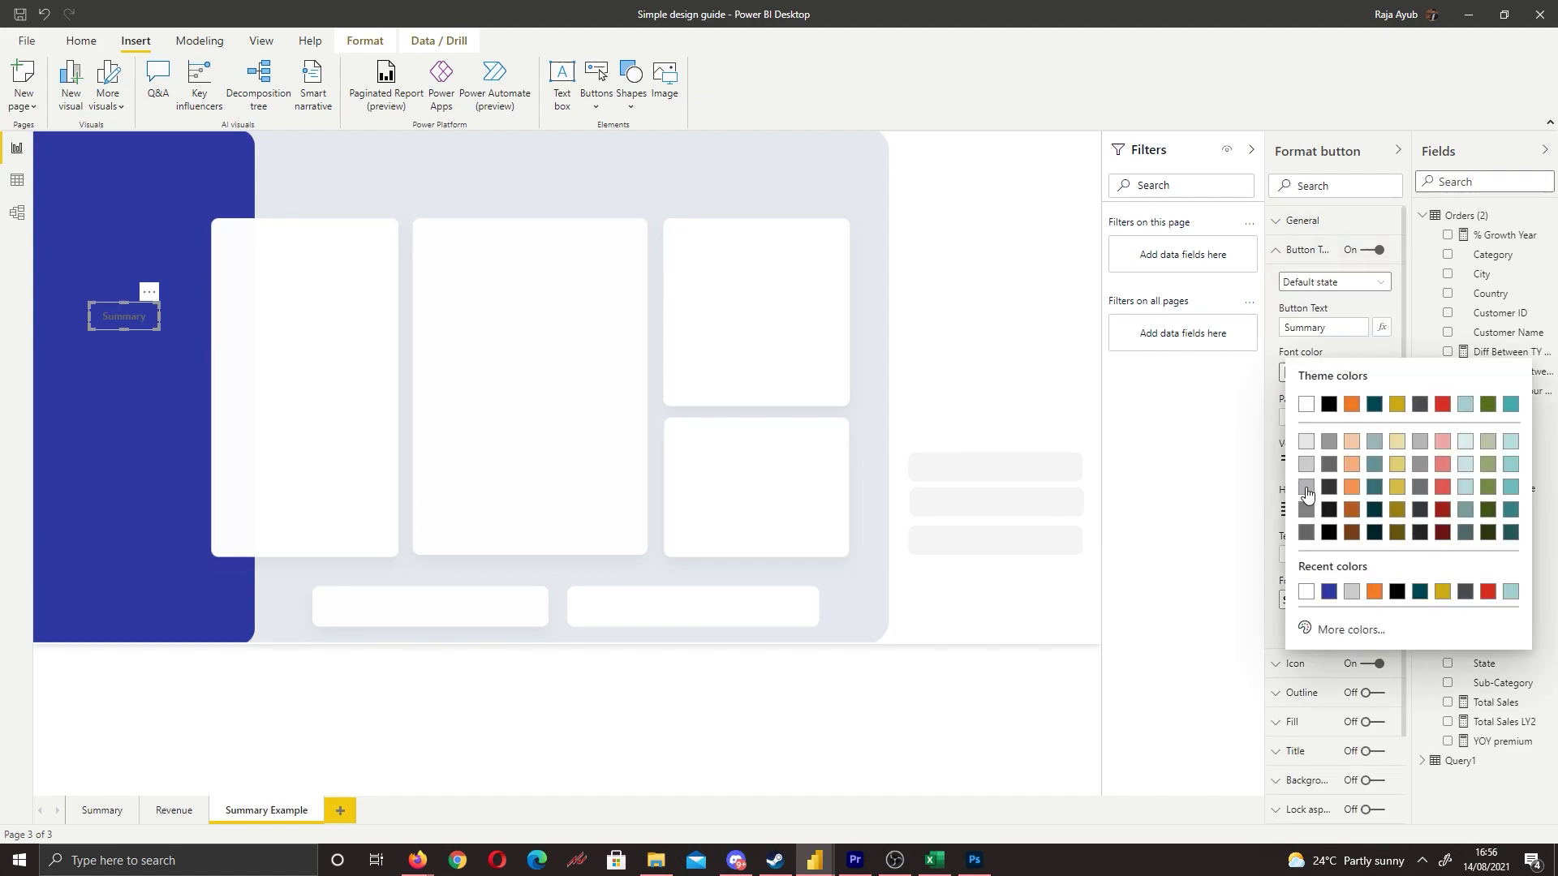
pyautogui.click(1305, 488)
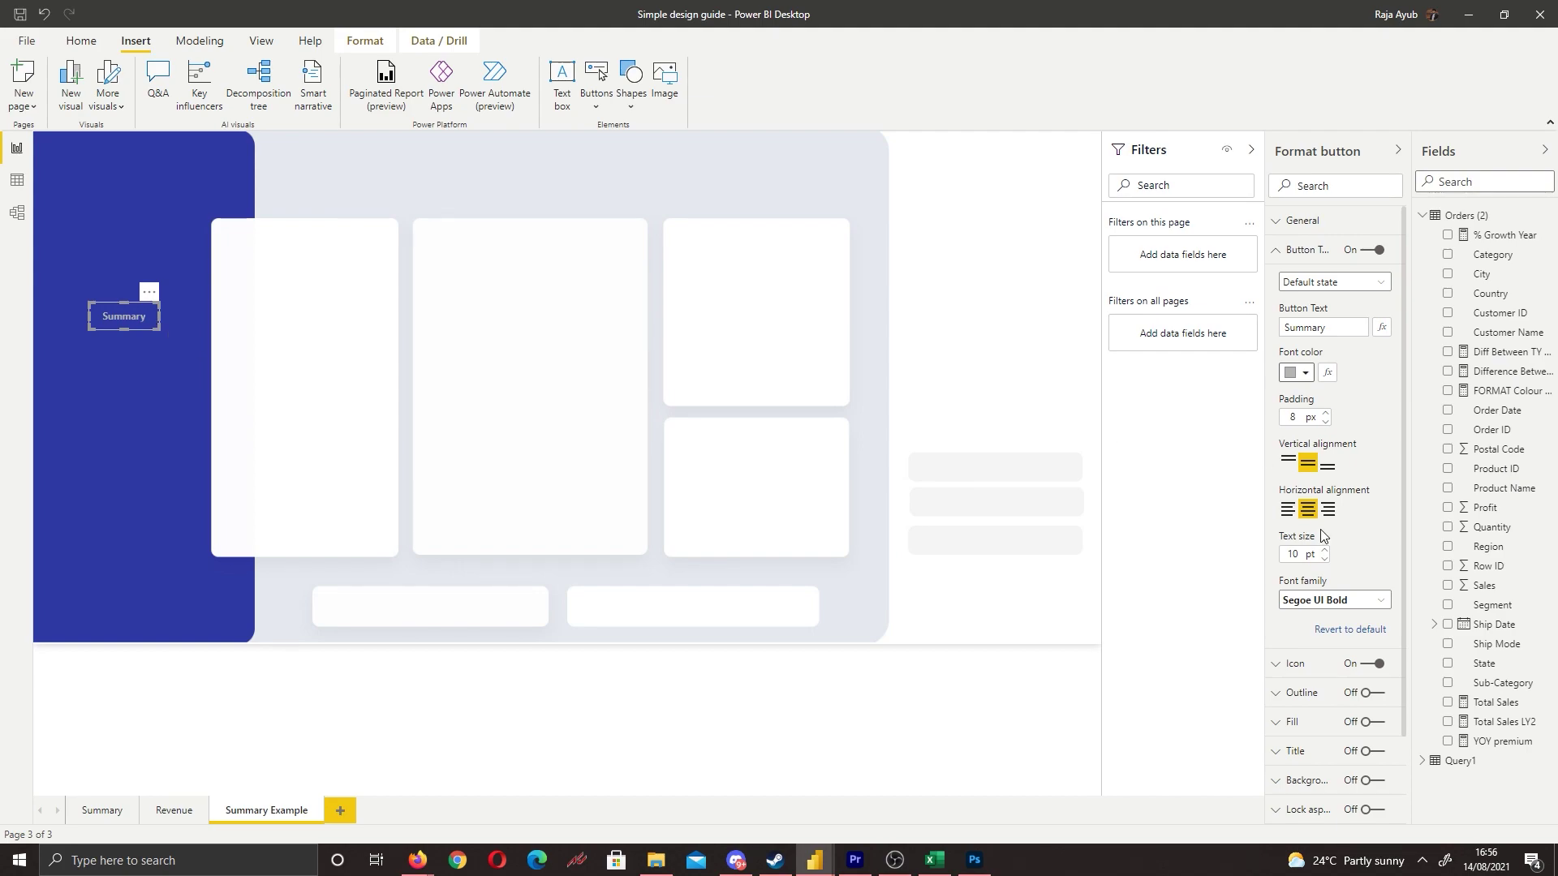
pyautogui.click(1322, 549)
pyautogui.click(1323, 550)
pyautogui.click(331, 739)
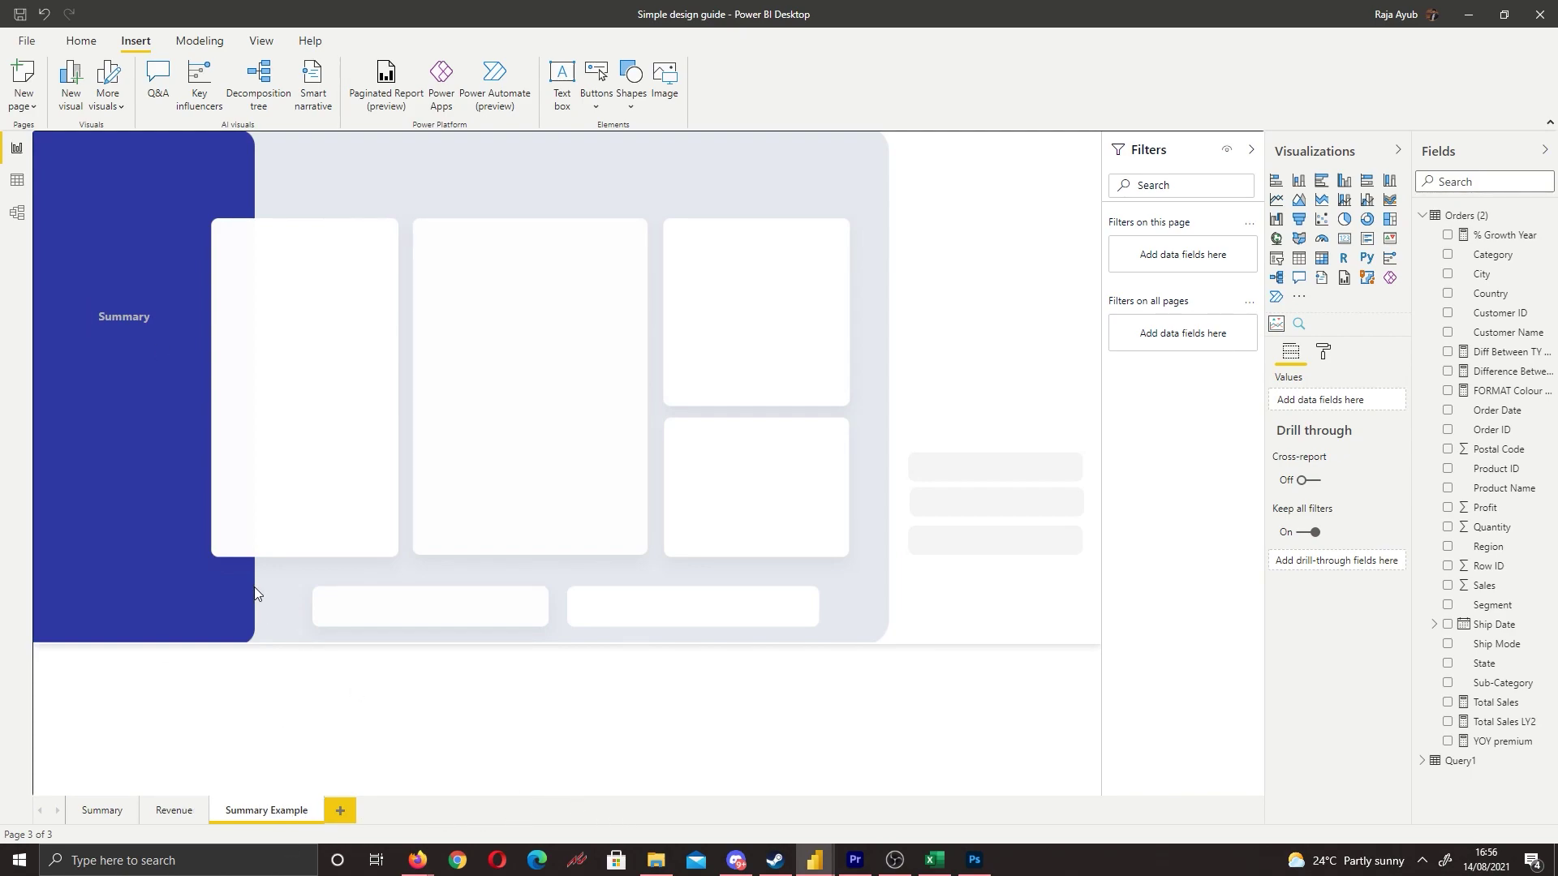
# Step: Duplicate the Summary button three times and stack the copies evenly below it in the blue sidebar
pyautogui.click(151, 314)
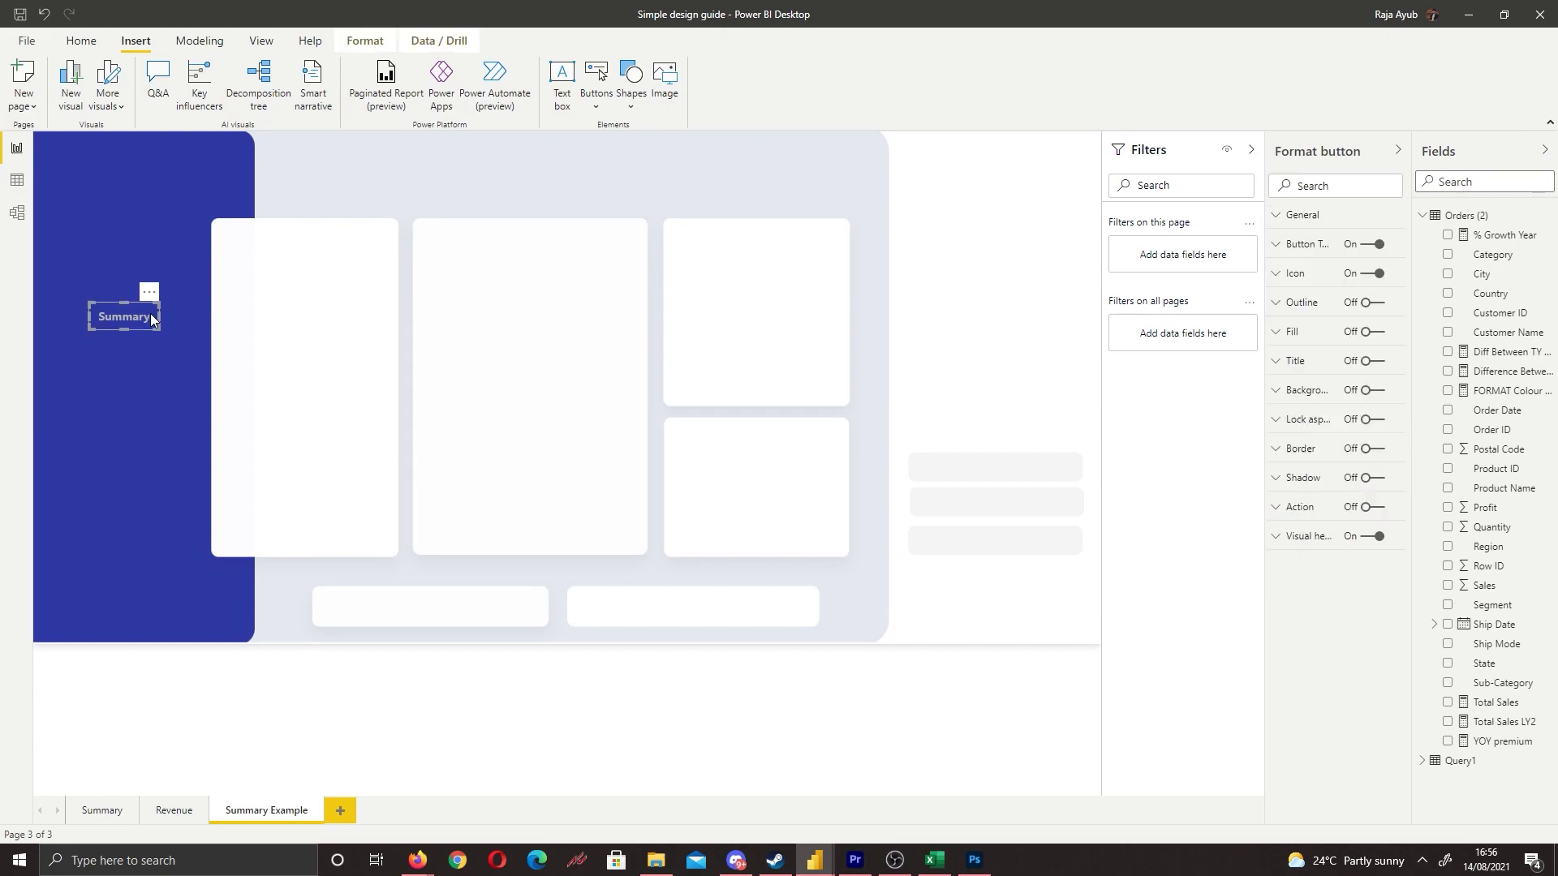
pyautogui.hotkey('ctrl', 'c')
pyautogui.hotkey('ctrl', 'v')
pyautogui.moveTo(151, 317); pyautogui.dragTo(114, 449)
pyautogui.hotkey('ctrl', 'v')
pyautogui.hotkey('ctrl', 'v')
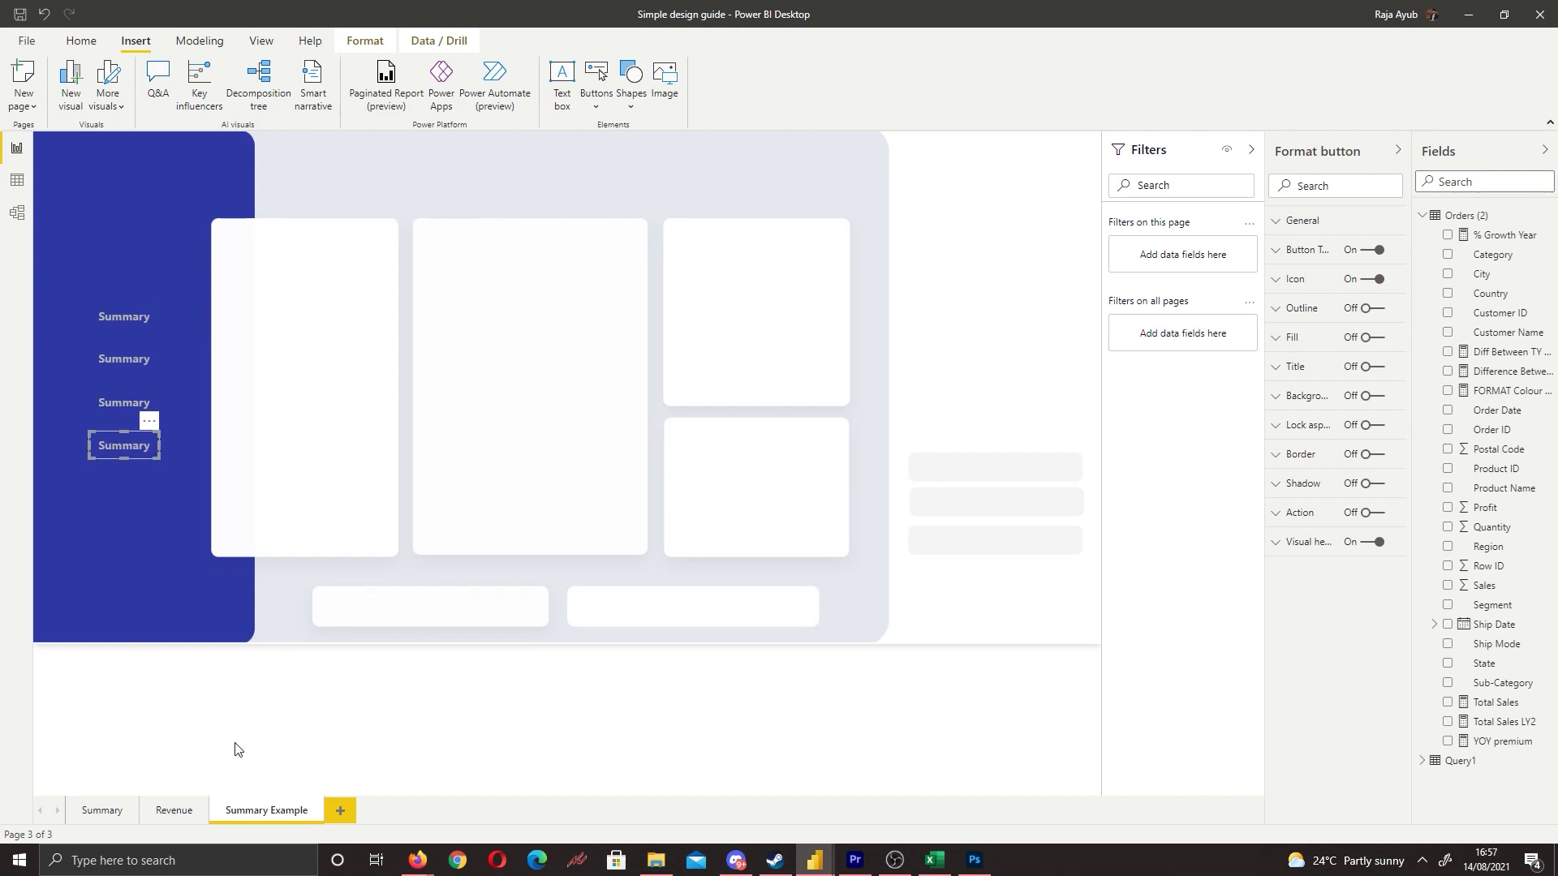
pyautogui.click(177, 522)
# Step: Change the text of the second sidebar button to "Revenue"
pyautogui.click(116, 373)
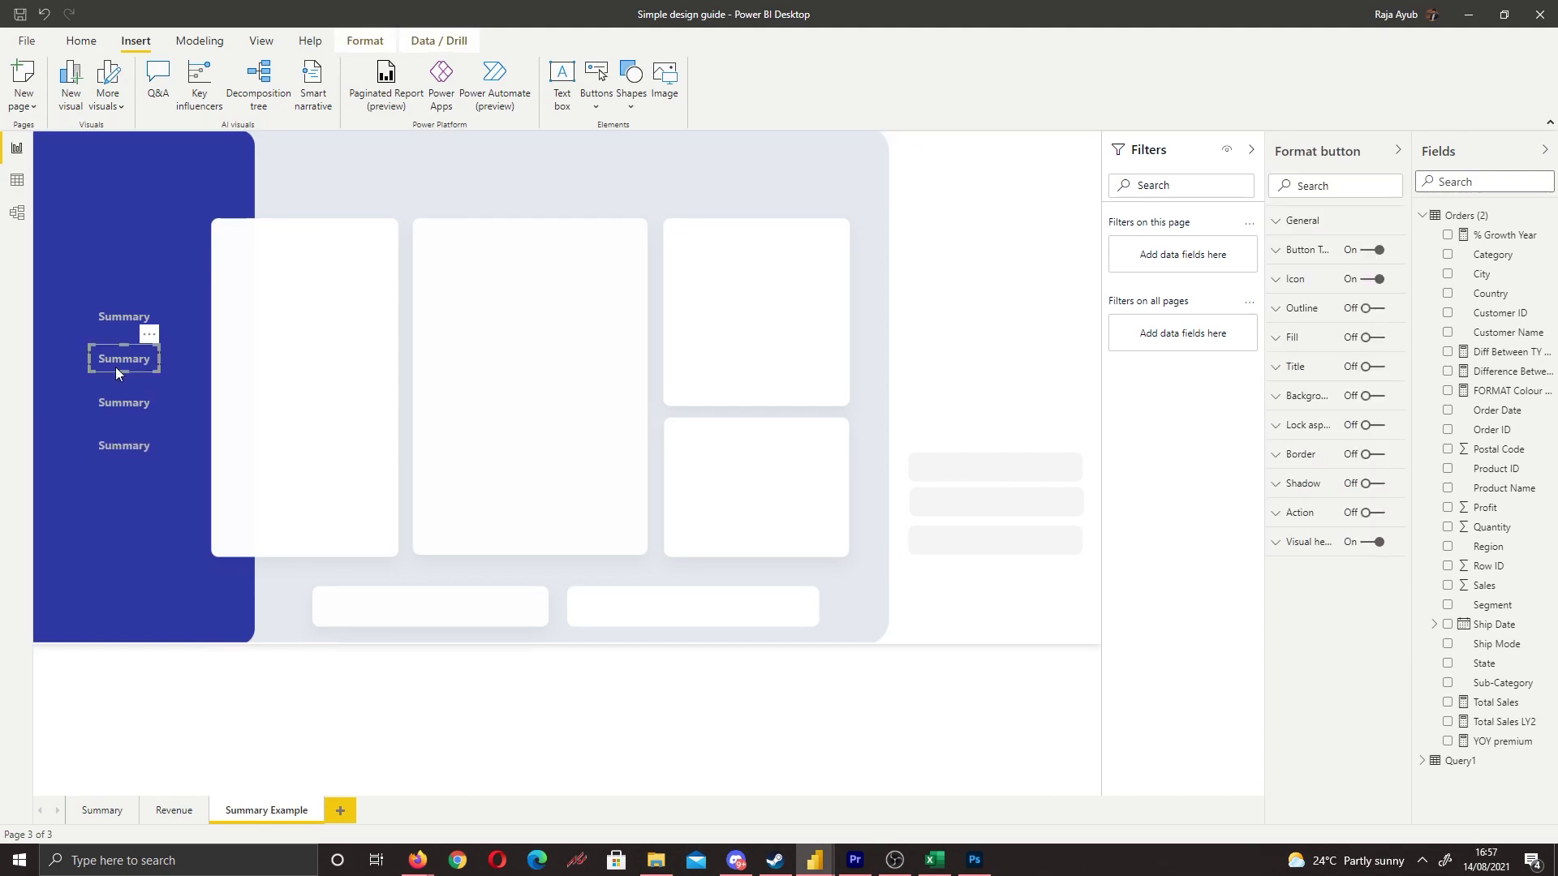
pyautogui.click(1307, 261)
pyautogui.doubleClick(1305, 327)
pyautogui.press('BackSpace')
pyautogui.write('Revenue')
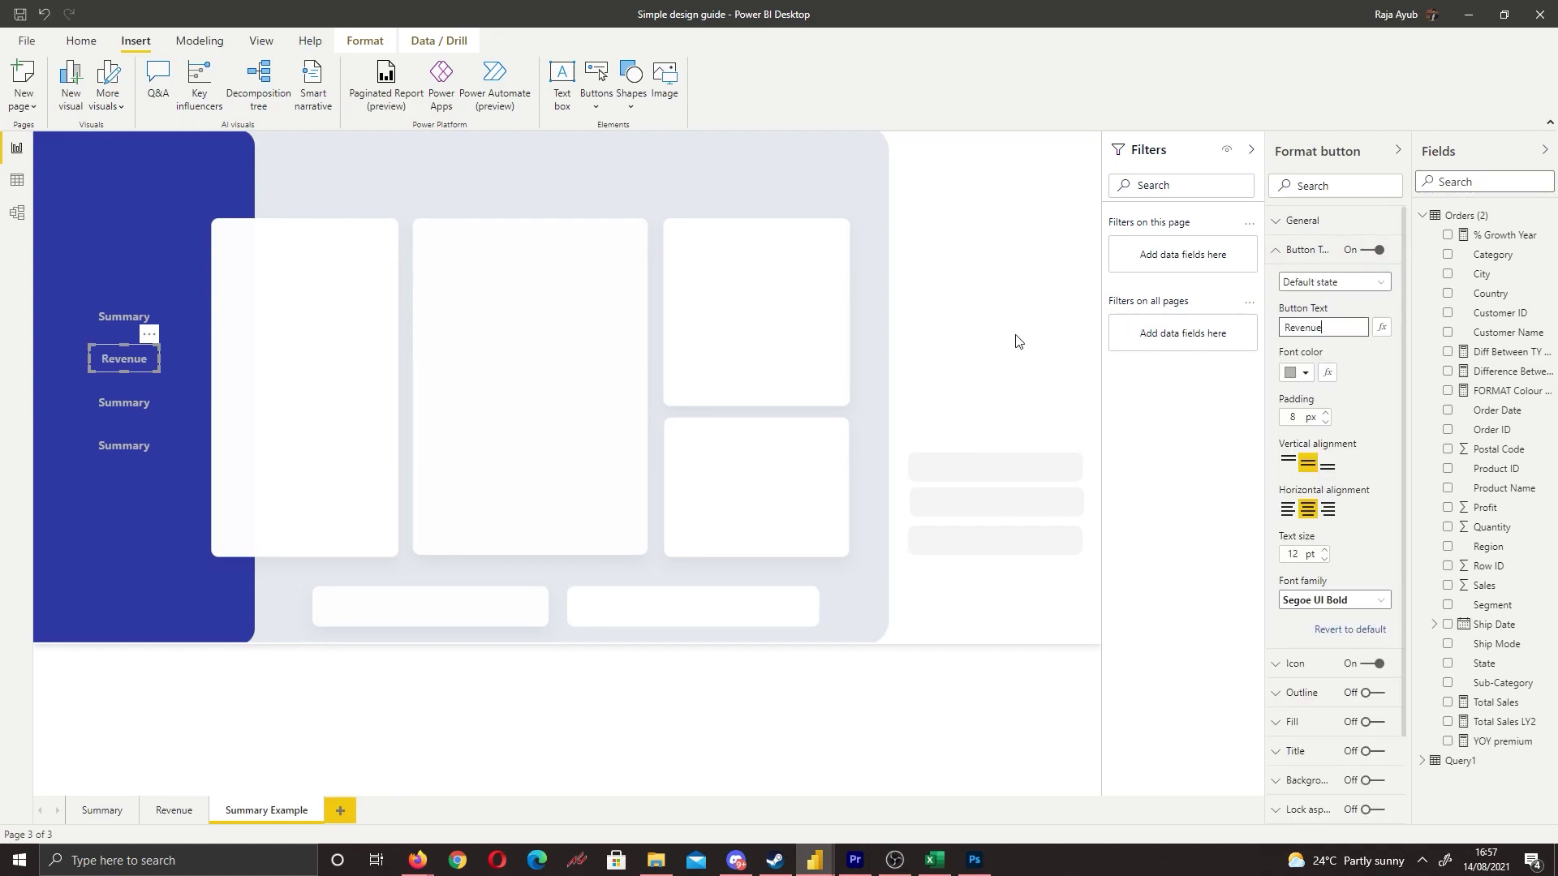
# Step: Change the text of the third sidebar button to "Sales" and the fourth to "Global"
pyautogui.click(140, 410)
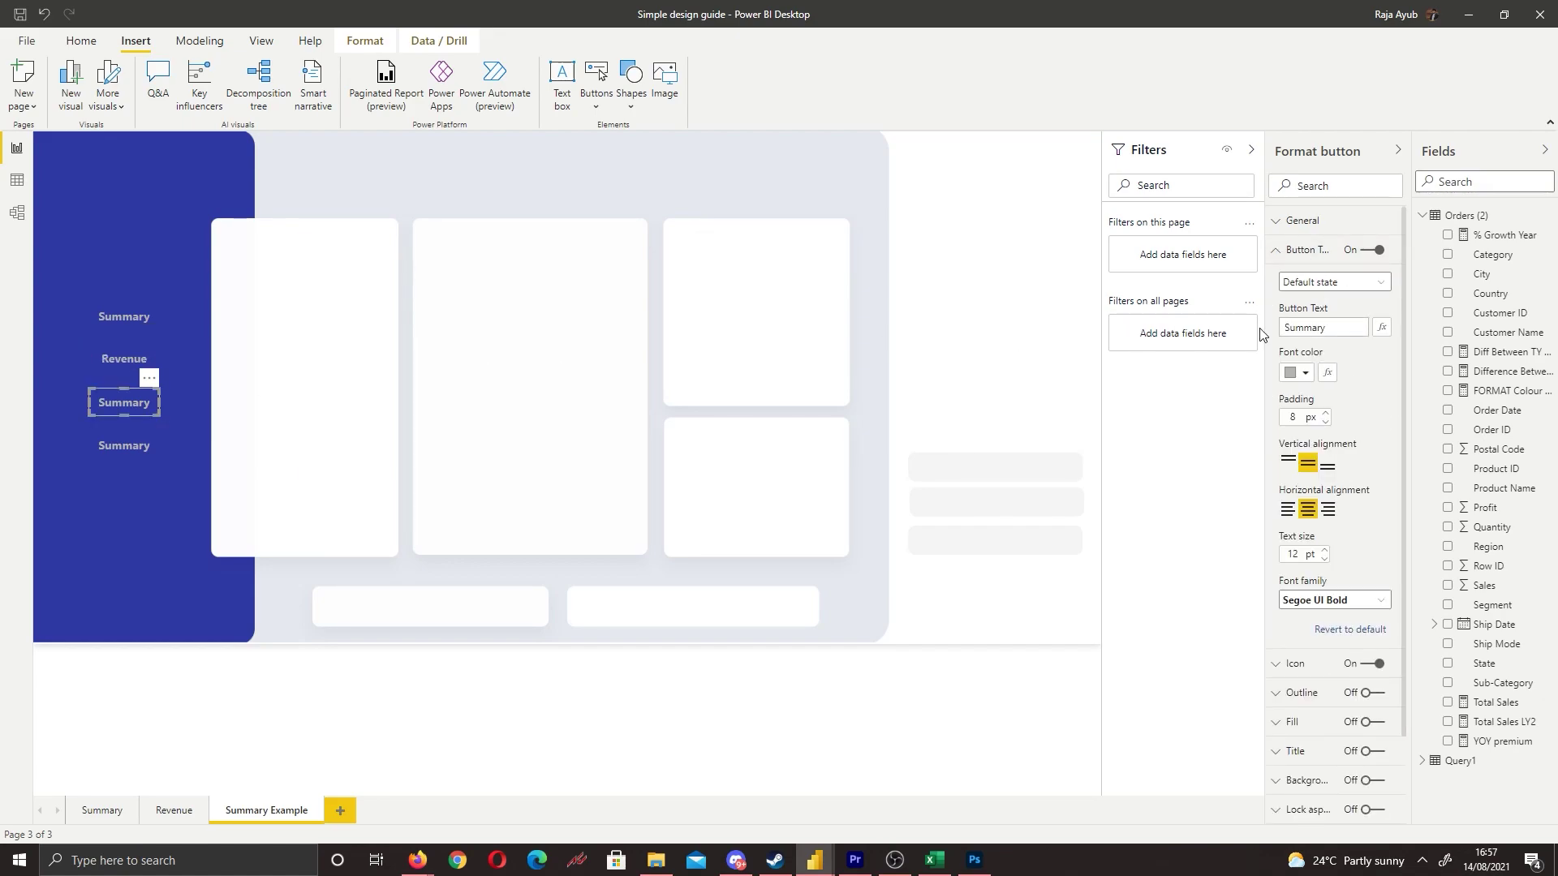
pyautogui.doubleClick(1329, 324)
pyautogui.press('BackSpace')
pyautogui.write('Sales')
pyautogui.click(150, 452)
pyautogui.doubleClick(1326, 325)
pyautogui.write('Global')
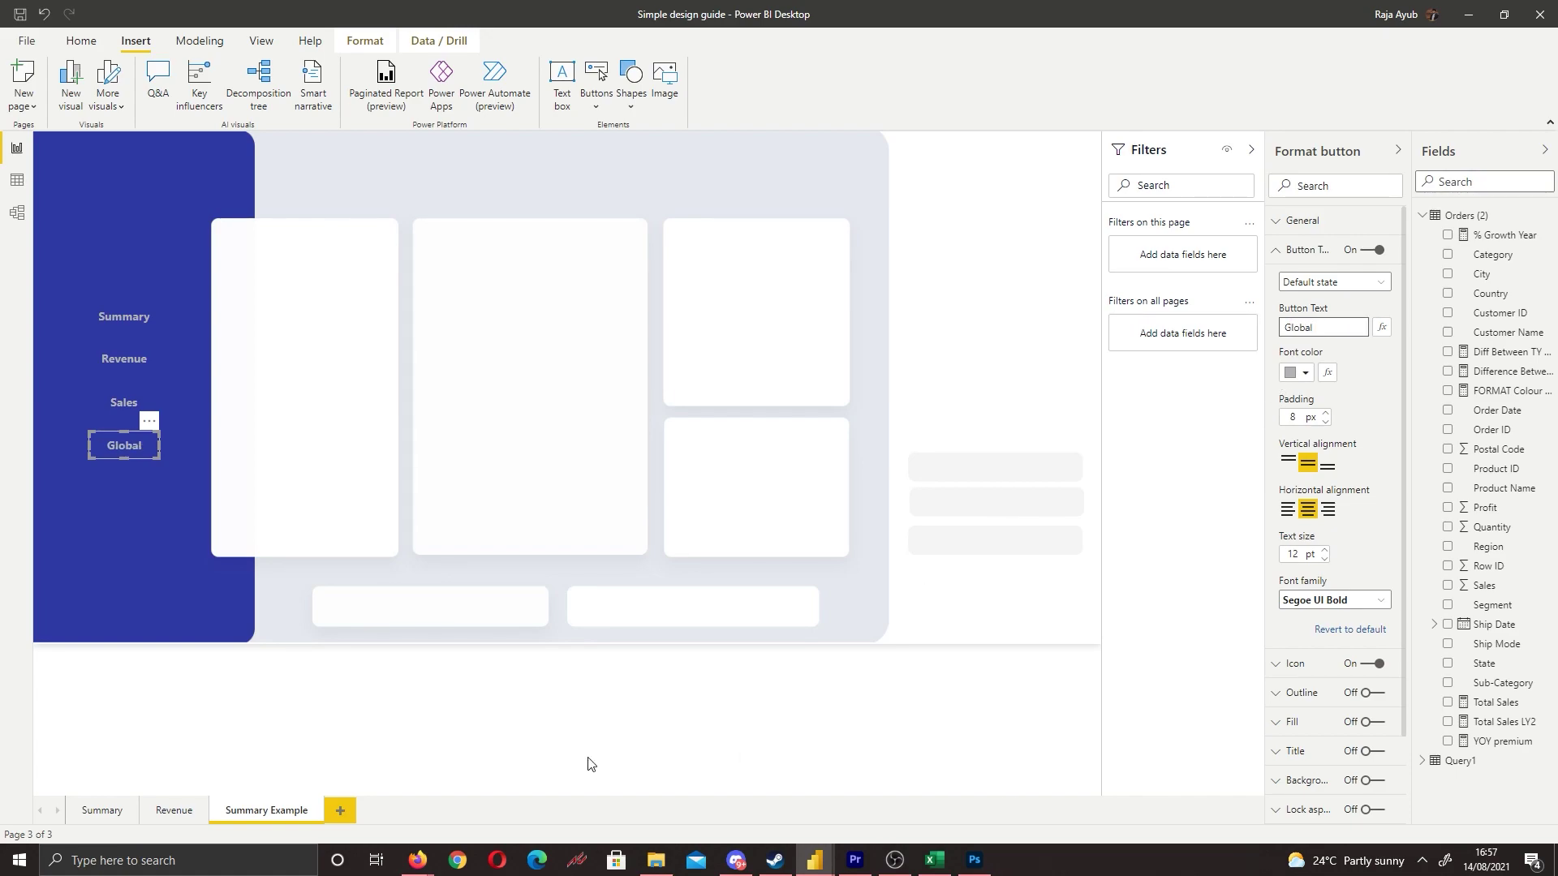
pyautogui.click(498, 758)
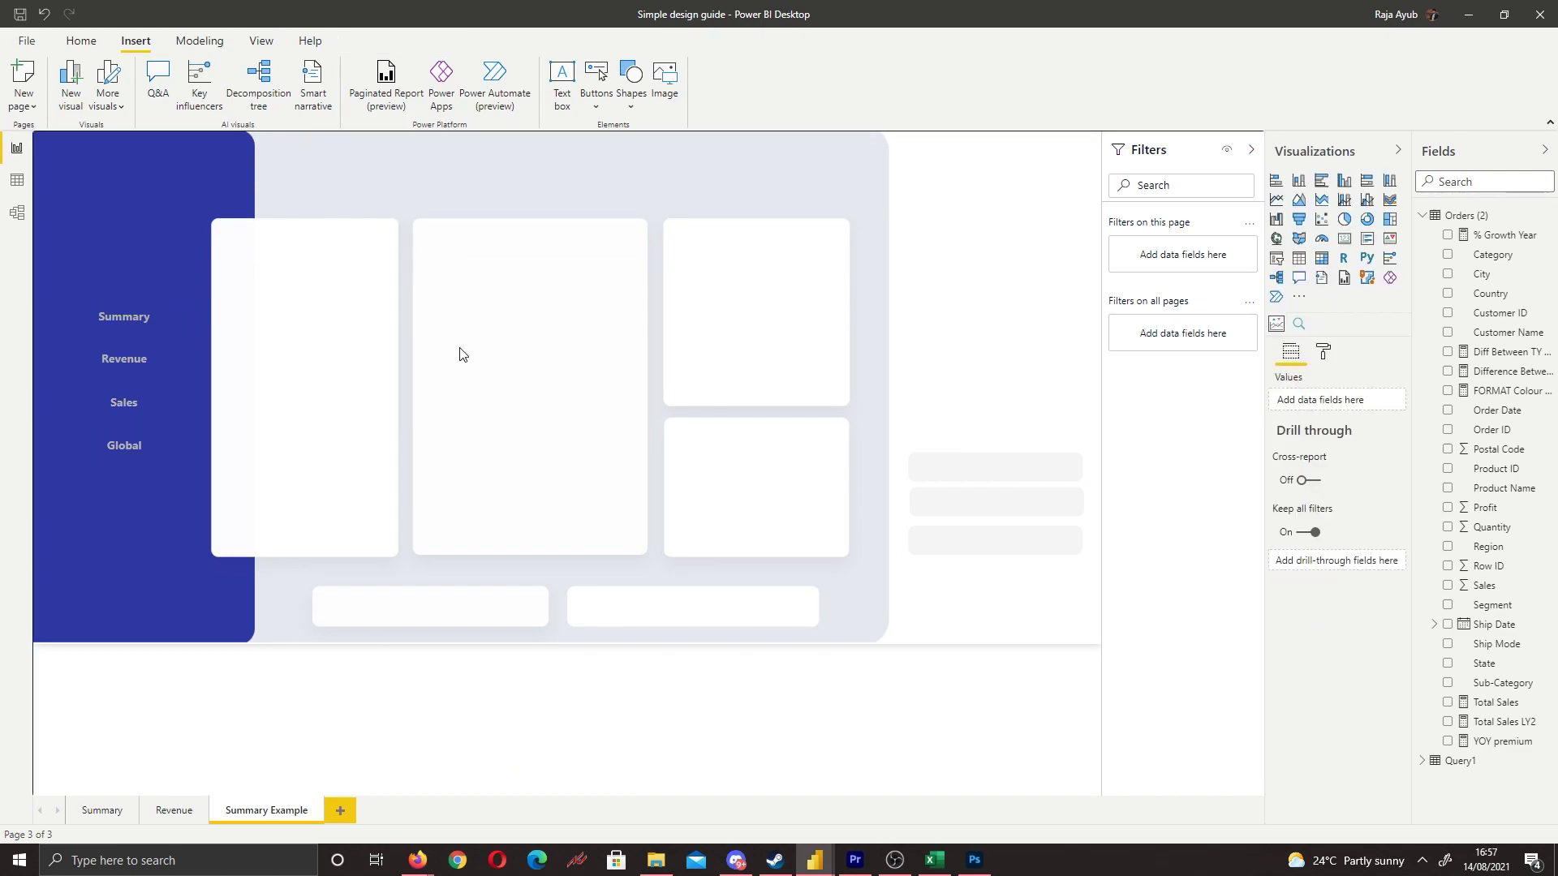
# Step: Copy the profit and loss scatter chart from the Summary page to the Summary Example page
pyautogui.click(75, 818)
pyautogui.click(373, 305)
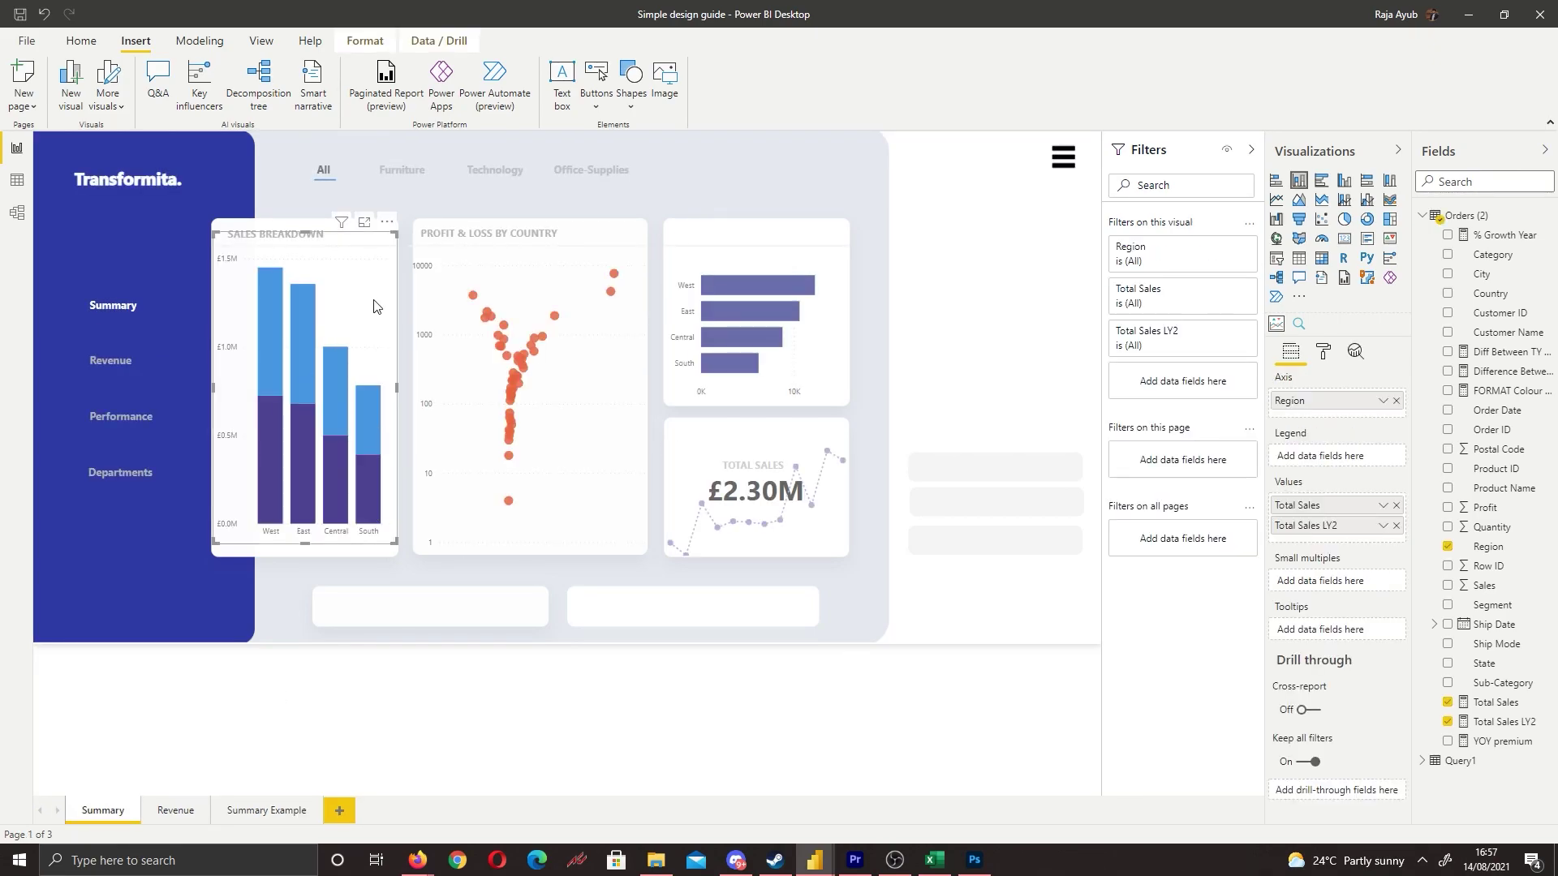
pyautogui.click(558, 352)
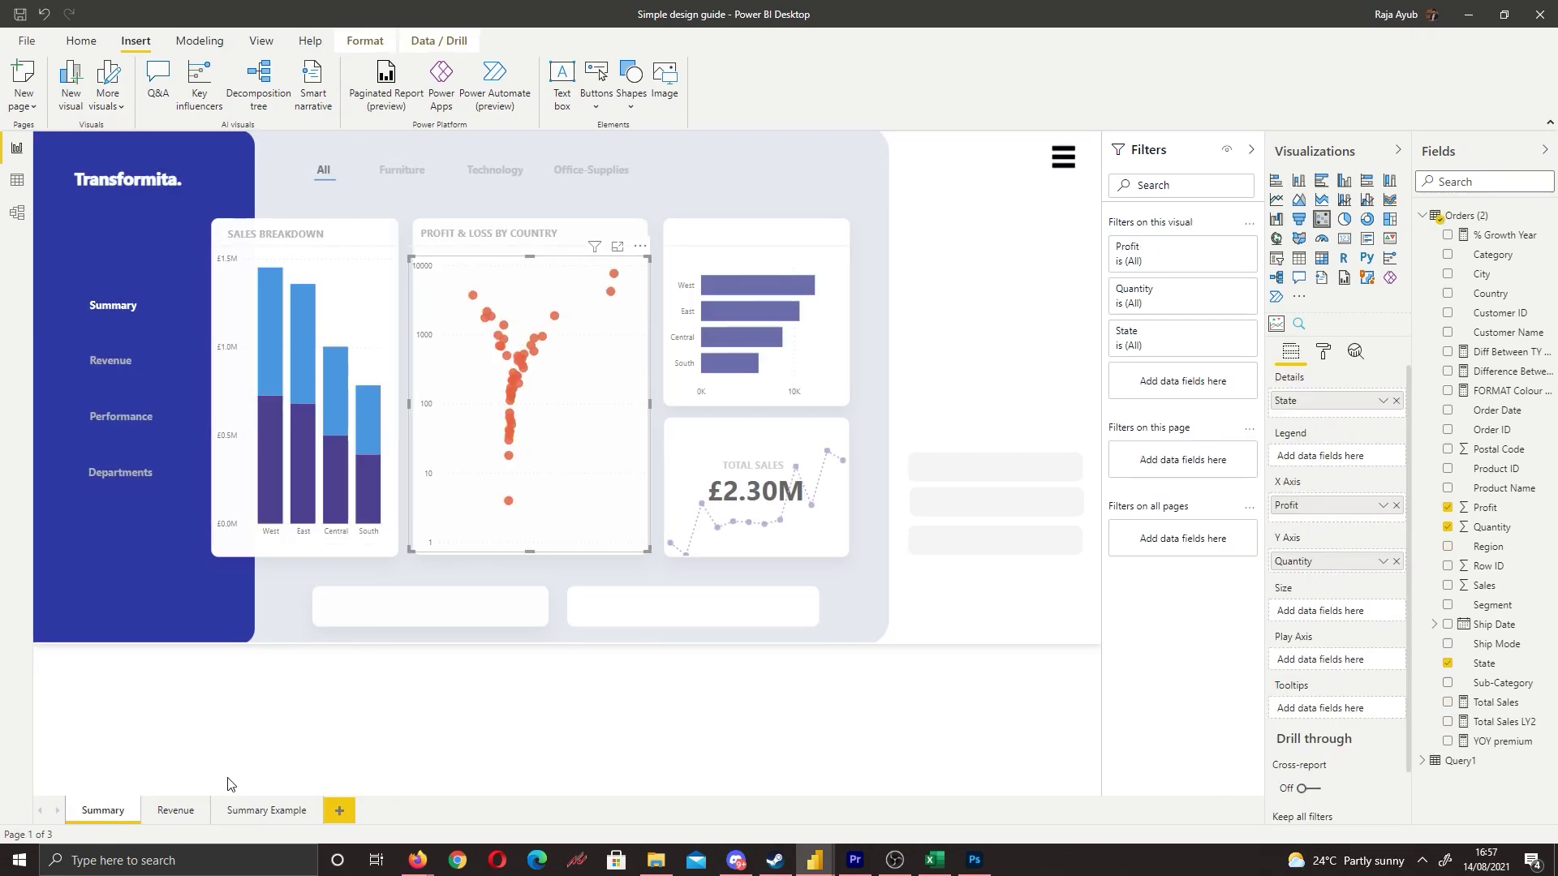
pyautogui.click(267, 819)
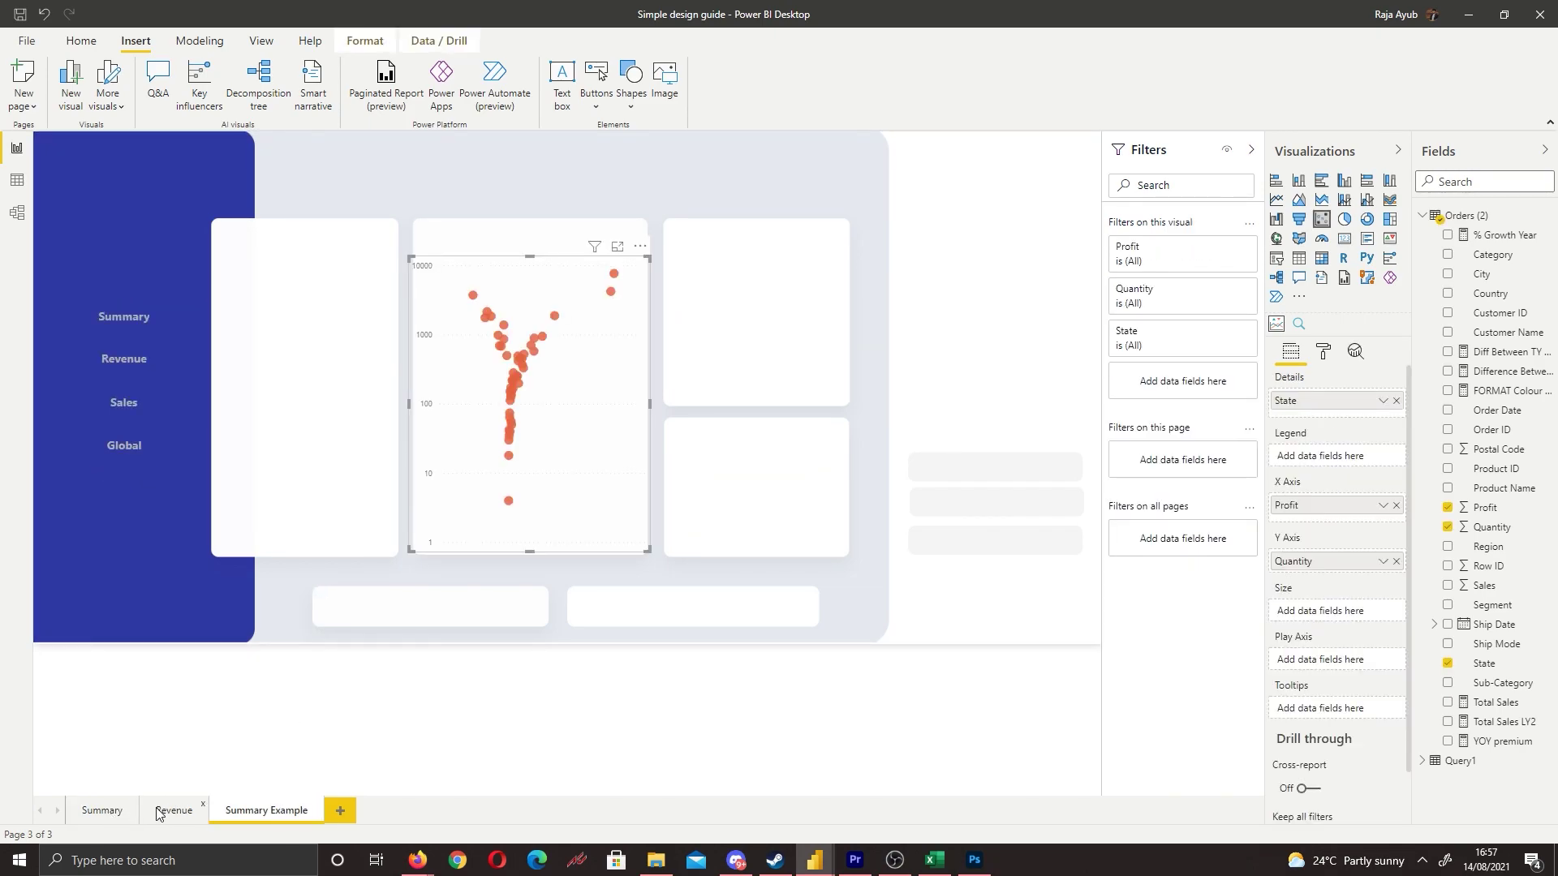
# Step: Copy the sales breakdown stacked column chart from the Summary page to the Summary Example page
pyautogui.keyDown('ctrl'); pyautogui.click(342, 321); pyautogui.keyUp('ctrl')
pyautogui.click(341, 337)
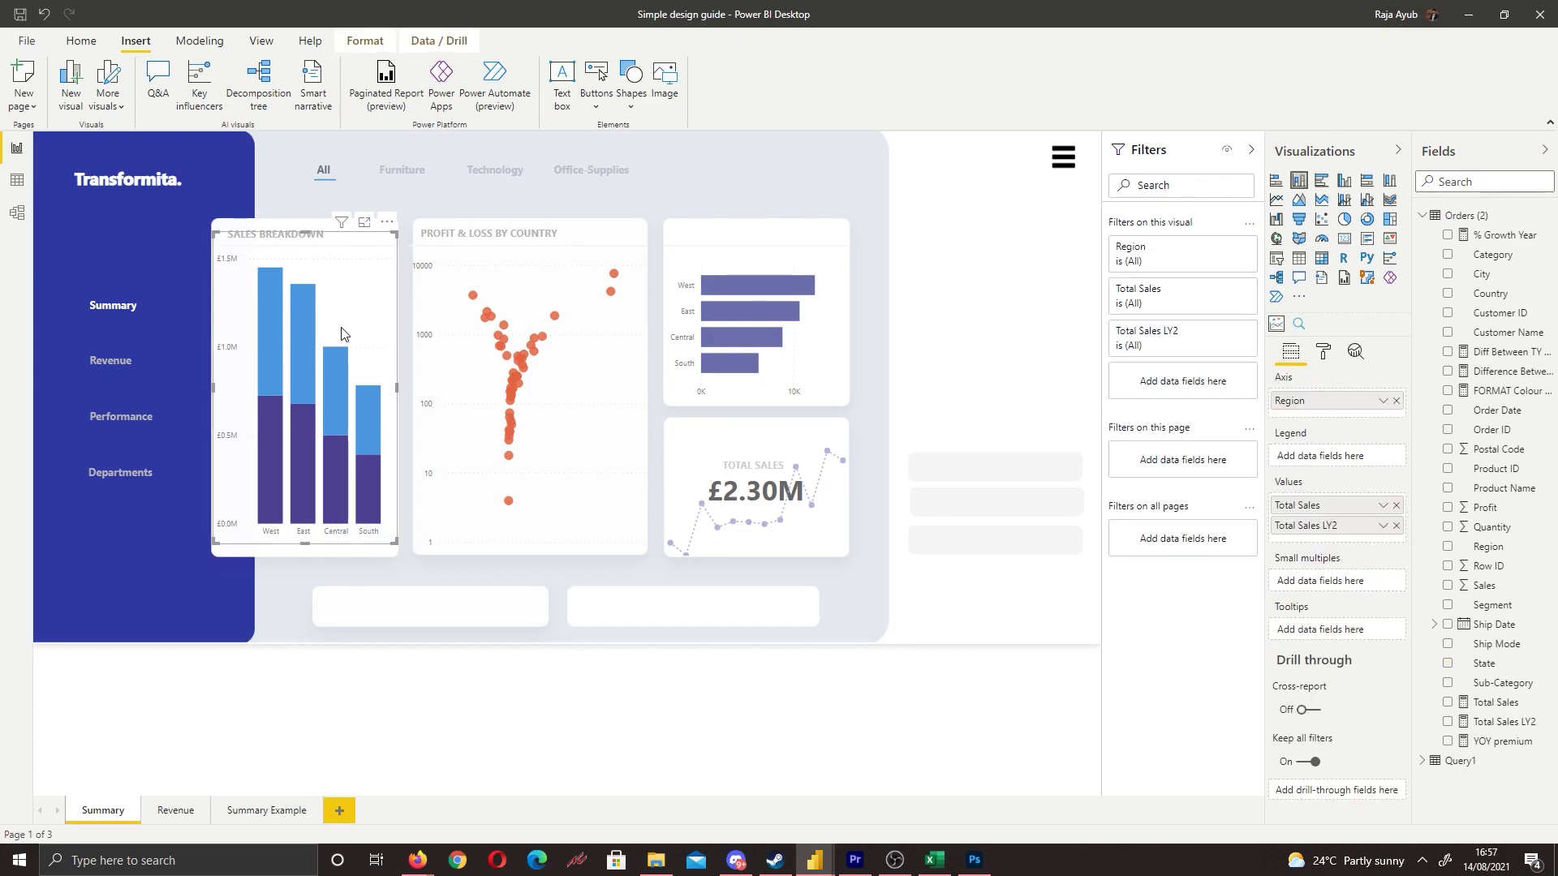
pyautogui.click(266, 814)
pyautogui.click(368, 438)
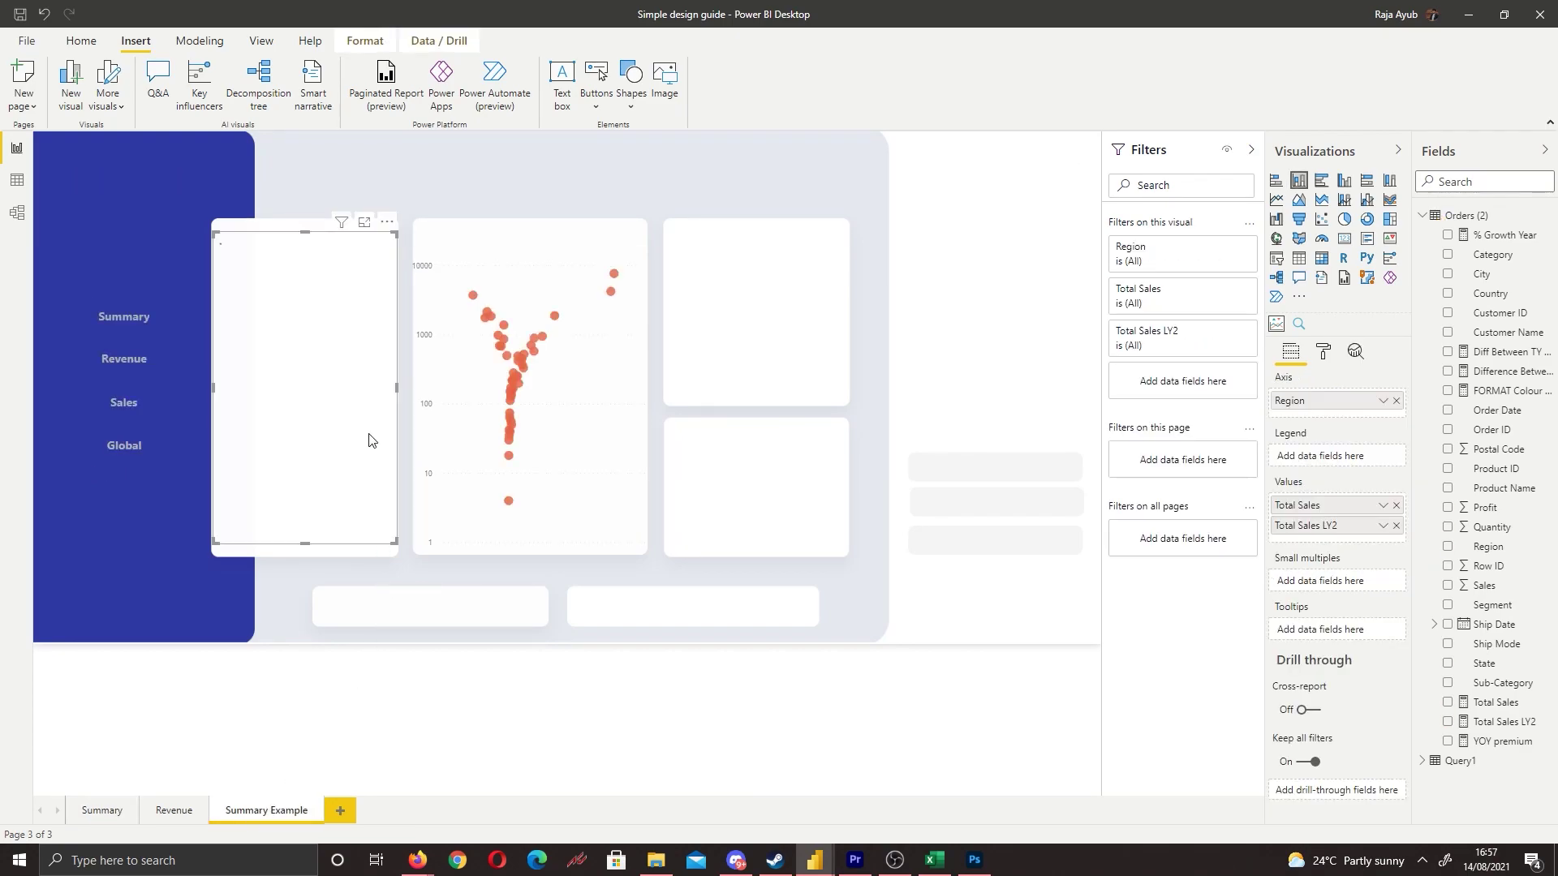
pyautogui.click(428, 732)
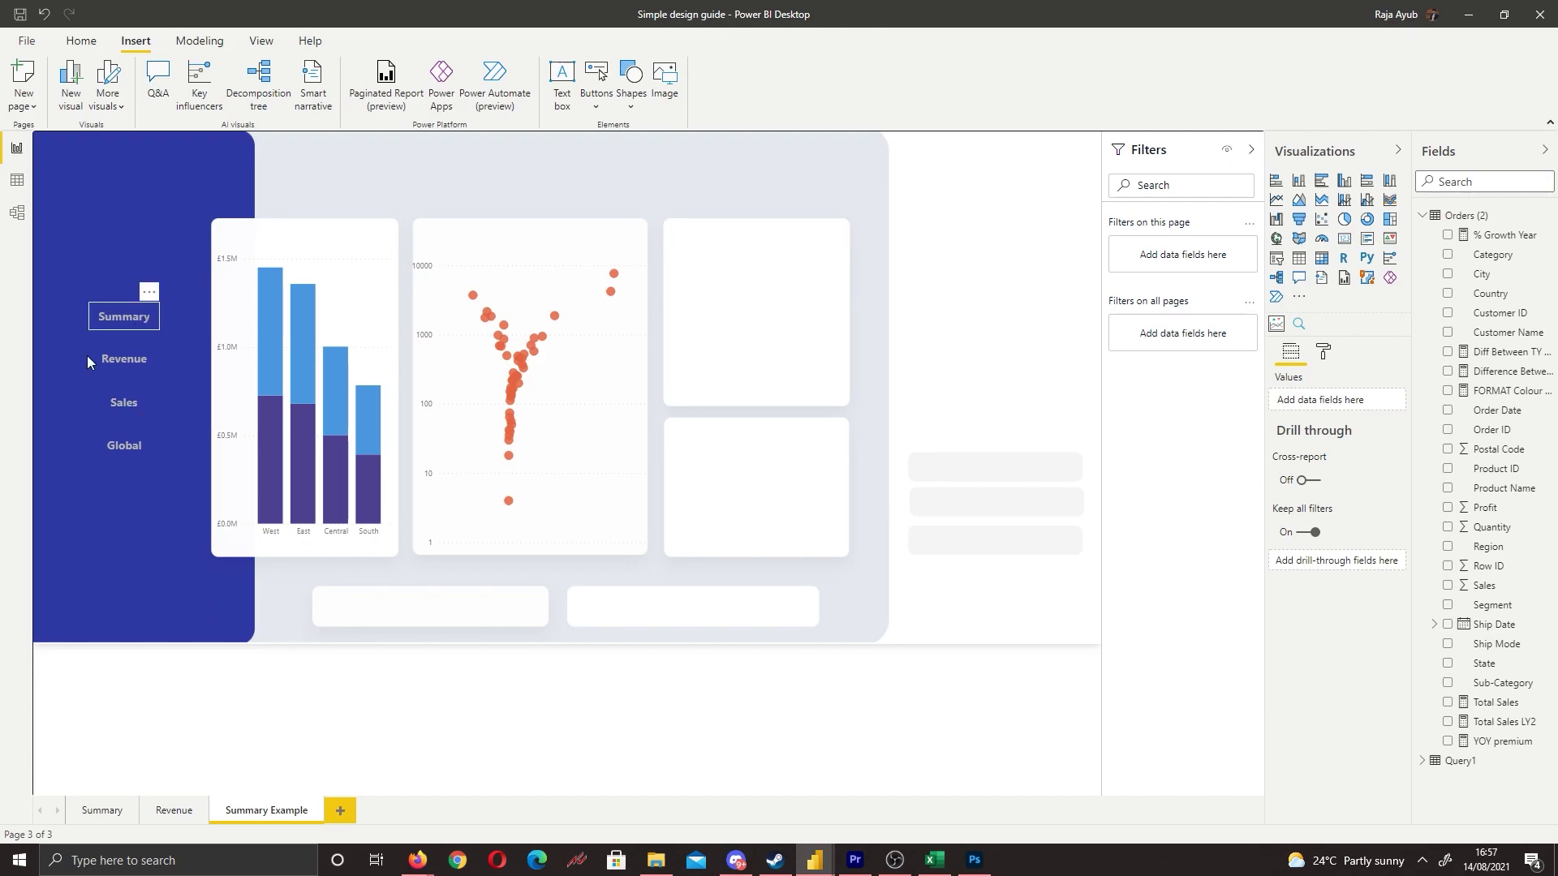
# Step: Set the default-state font color of the Summary sidebar button to white
pyautogui.click(157, 311)
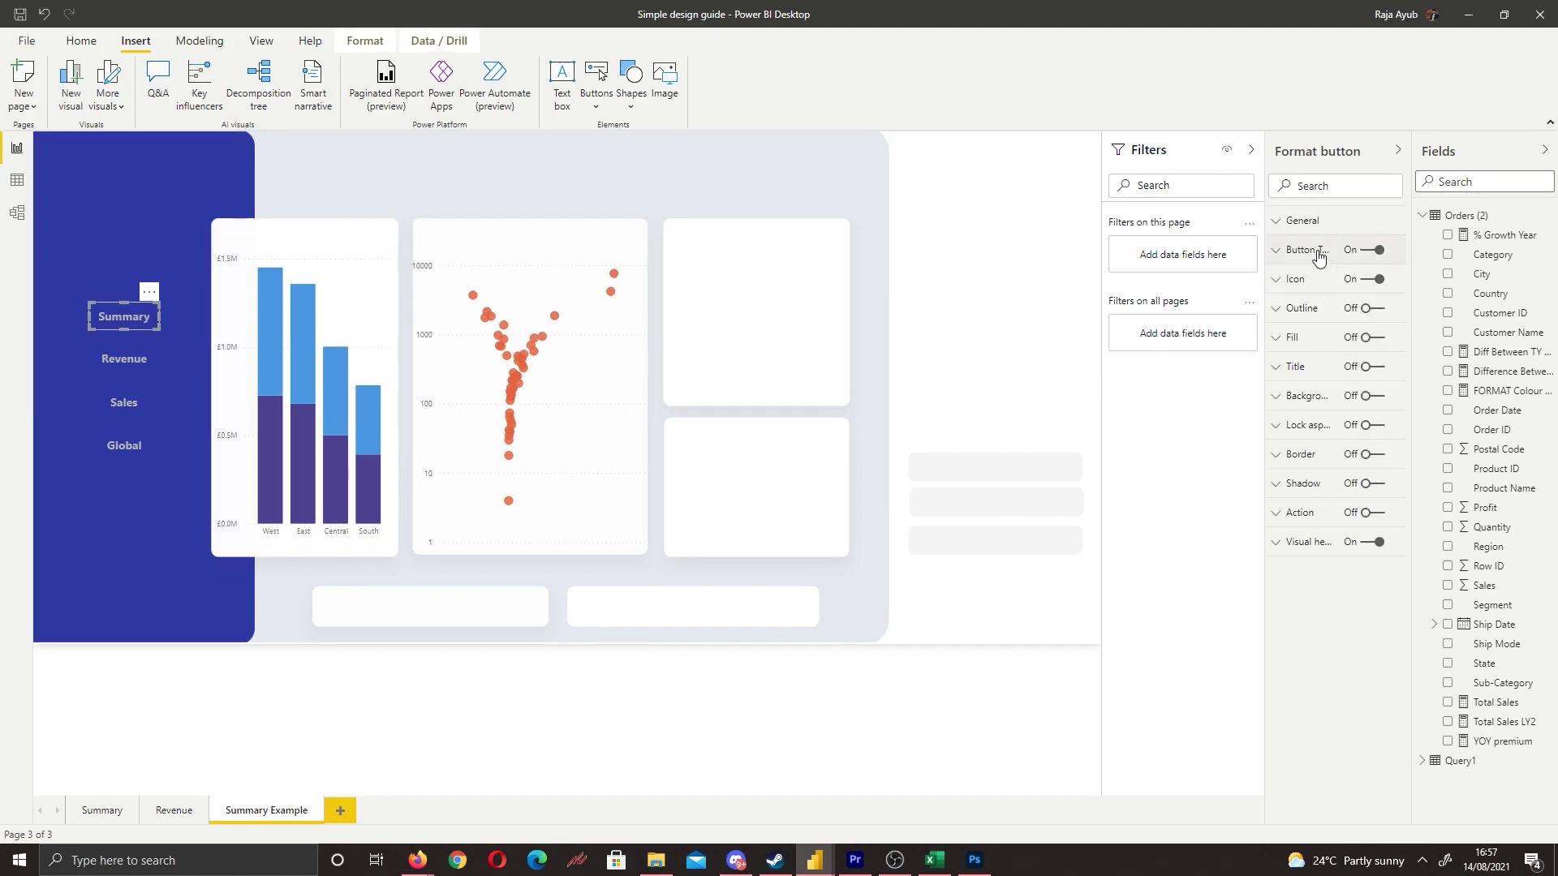
pyautogui.click(1319, 257)
pyautogui.click(1329, 283)
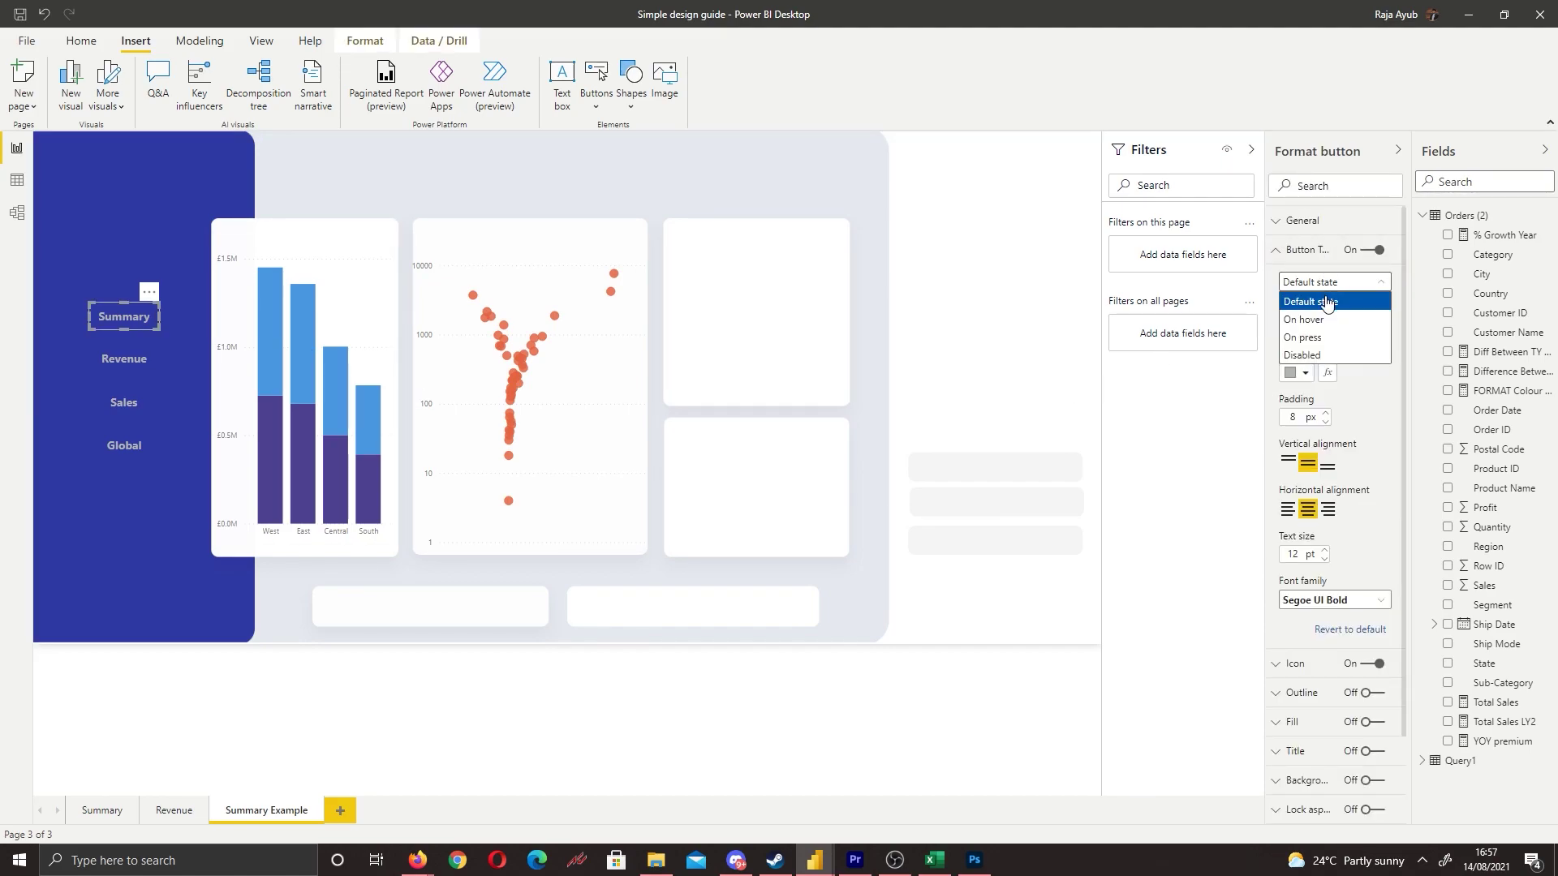
pyautogui.click(1315, 302)
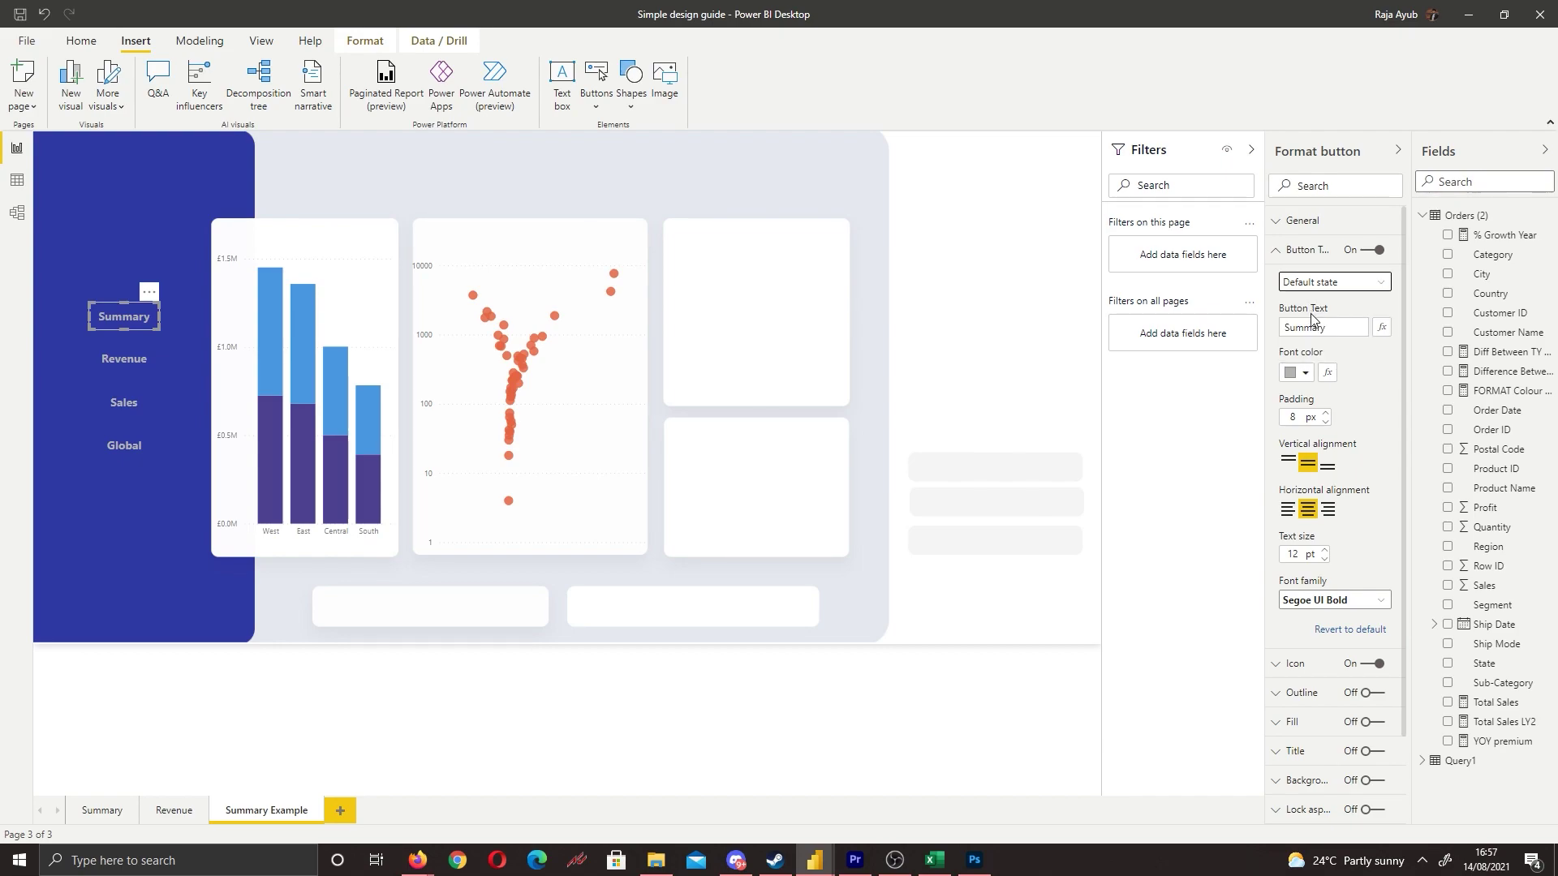
pyautogui.click(1296, 378)
pyautogui.click(1302, 405)
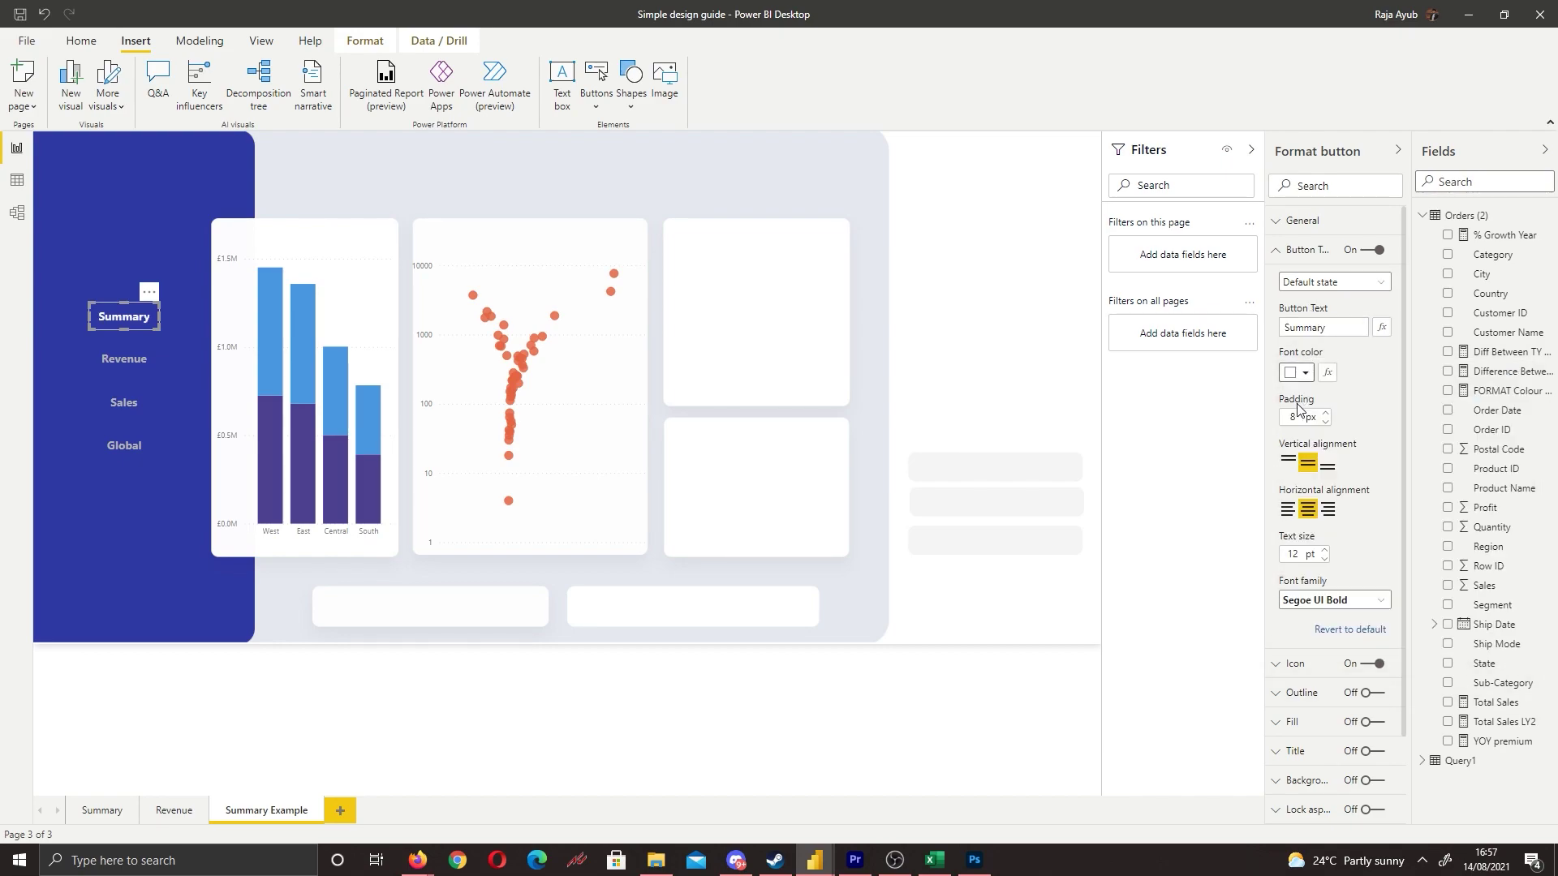
pyautogui.click(294, 709)
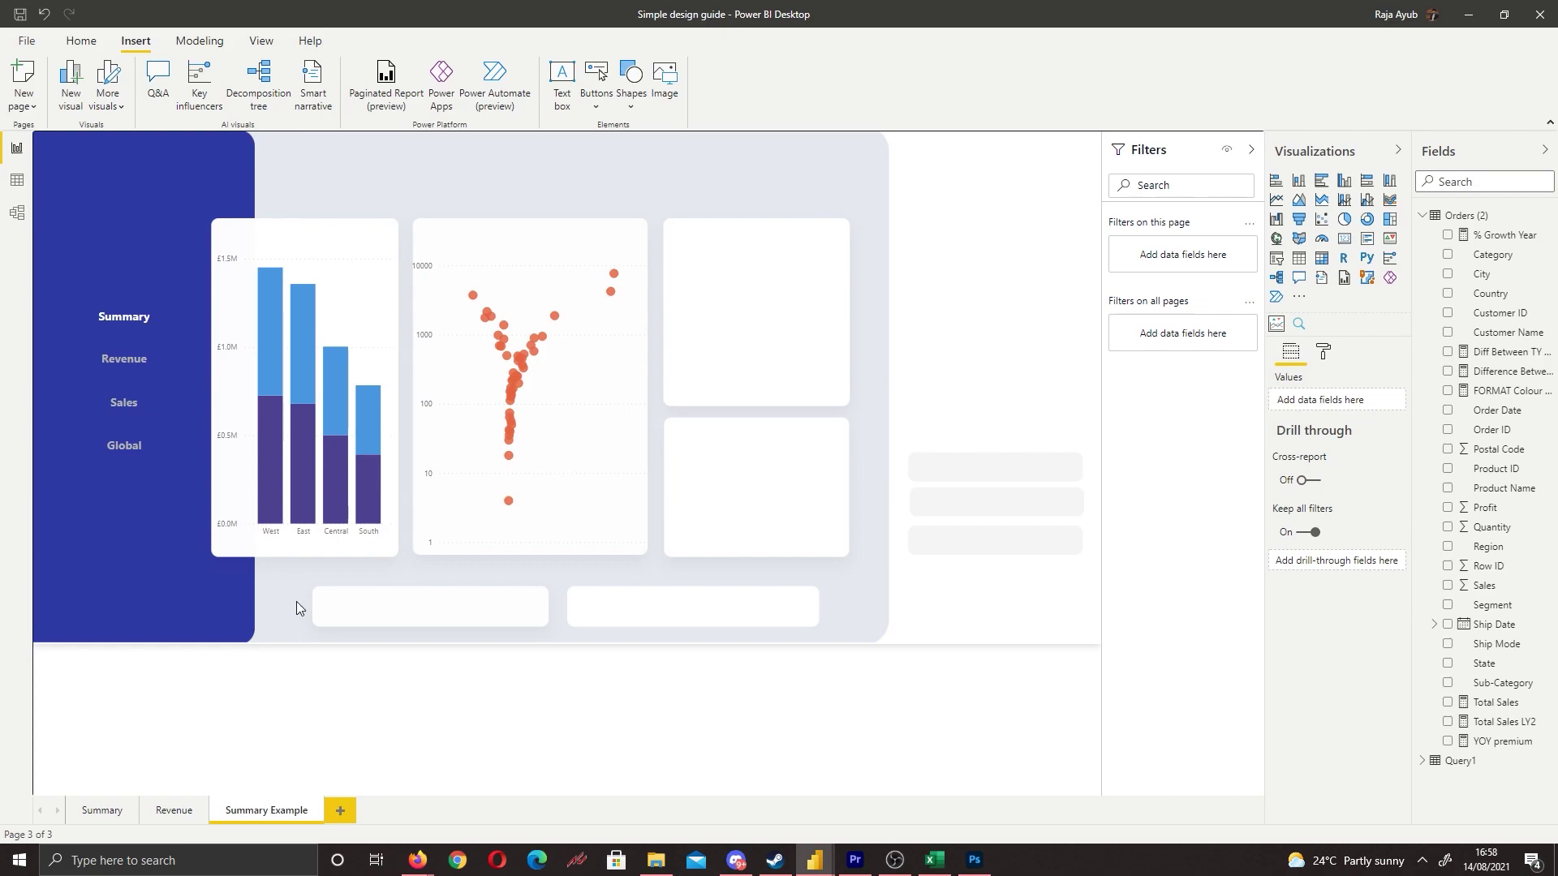
# Step: Set the on-hover font color of the Revenue, Sales and Global sidebar buttons to white
pyautogui.click(135, 451)
pyautogui.keyDown('ctrl'); pyautogui.click(126, 405); pyautogui.keyUp('ctrl')
pyautogui.keyDown('ctrl'); pyautogui.click(123, 365); pyautogui.keyUp('ctrl')
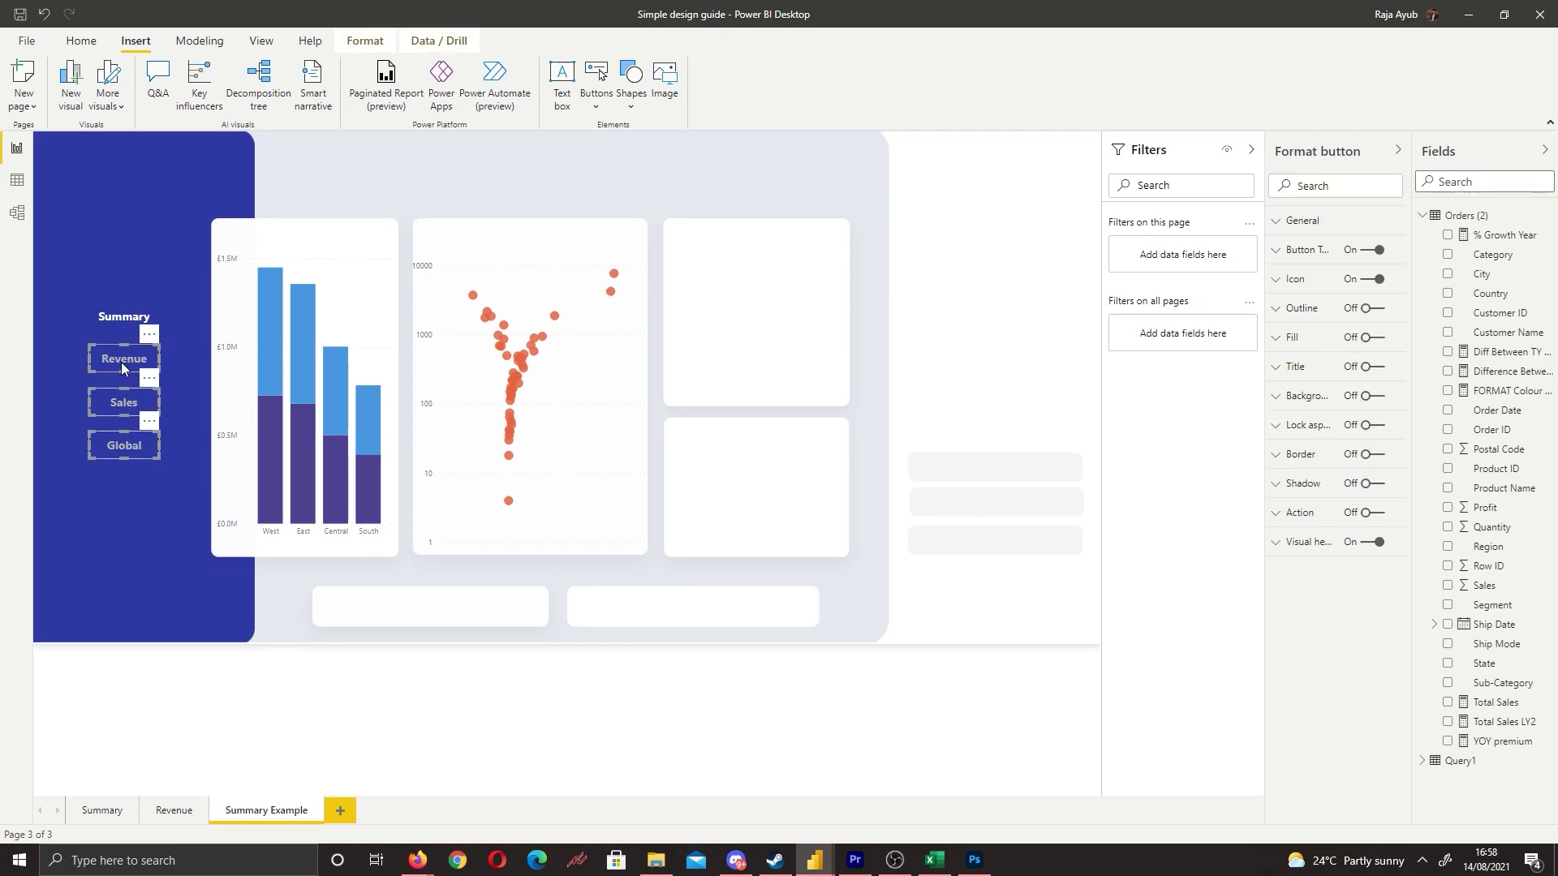
pyautogui.click(1299, 257)
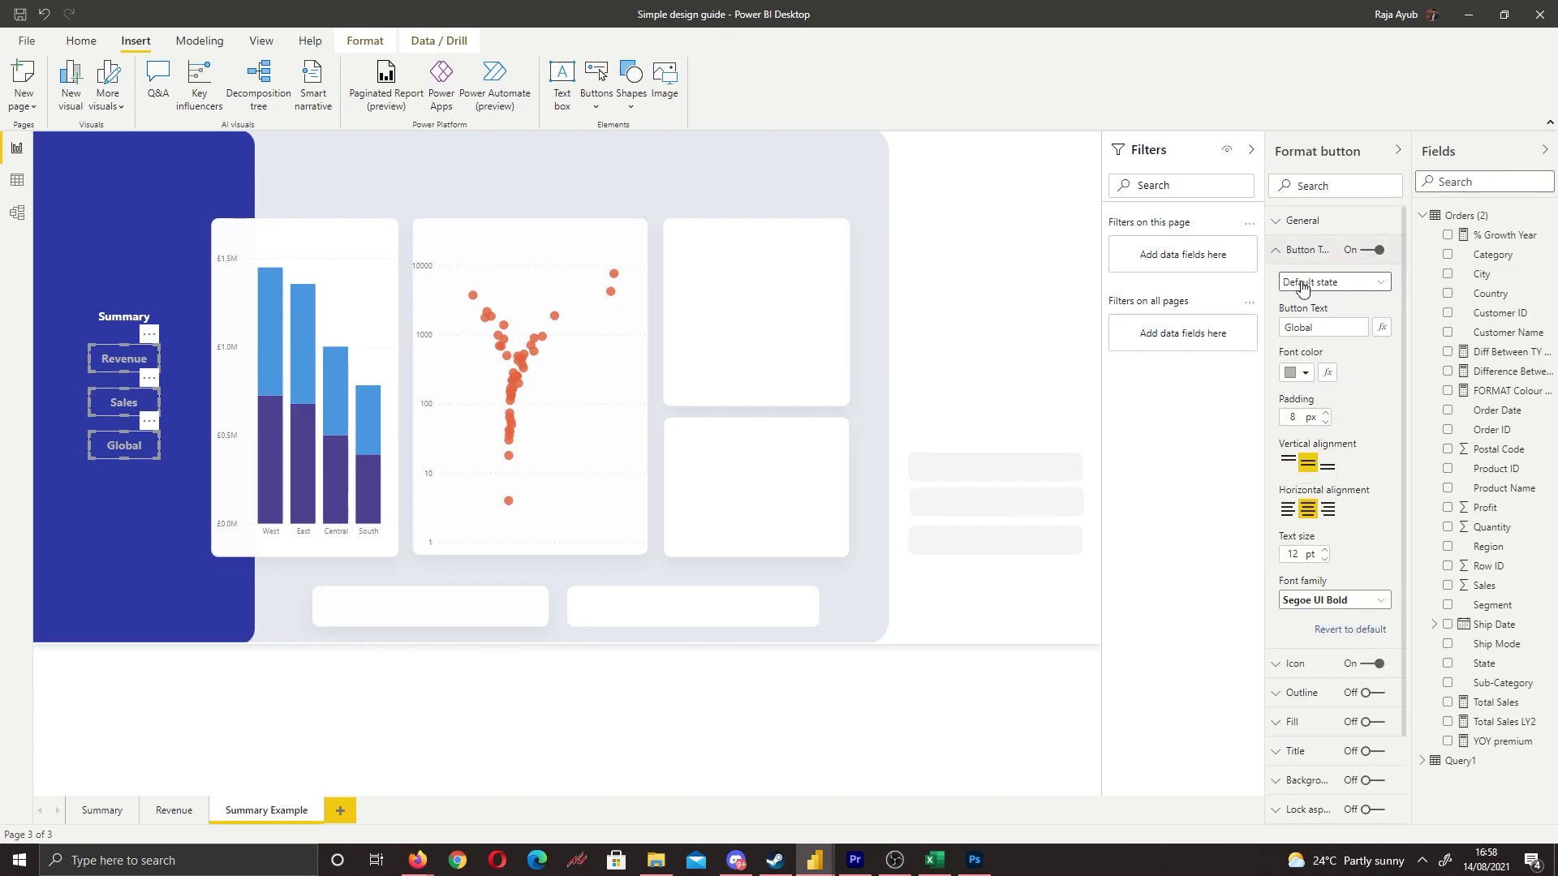
pyautogui.click(1332, 284)
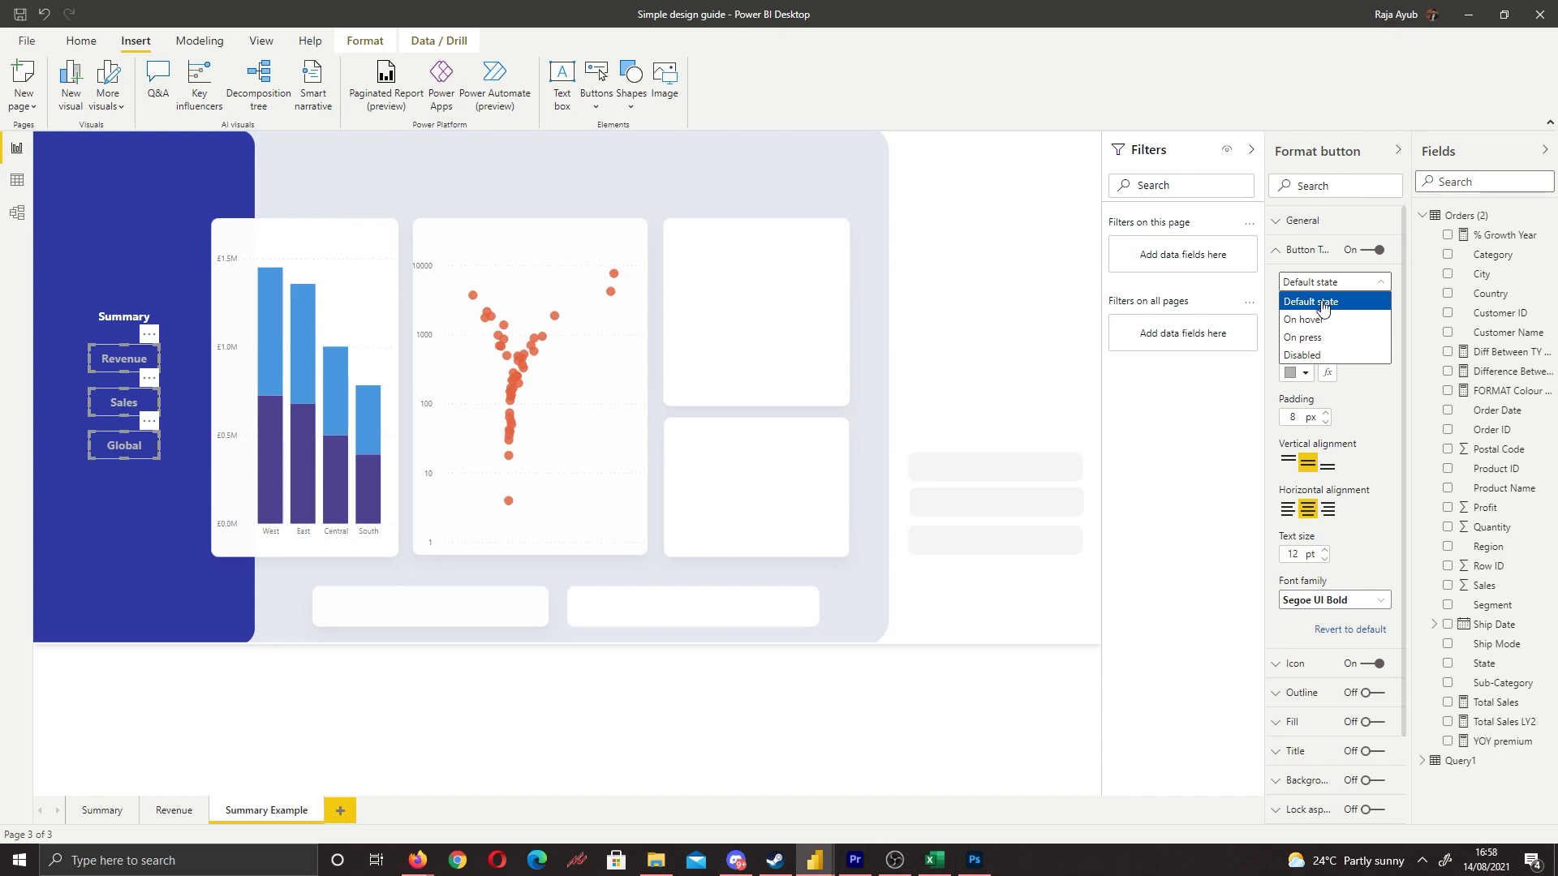
pyautogui.click(1304, 319)
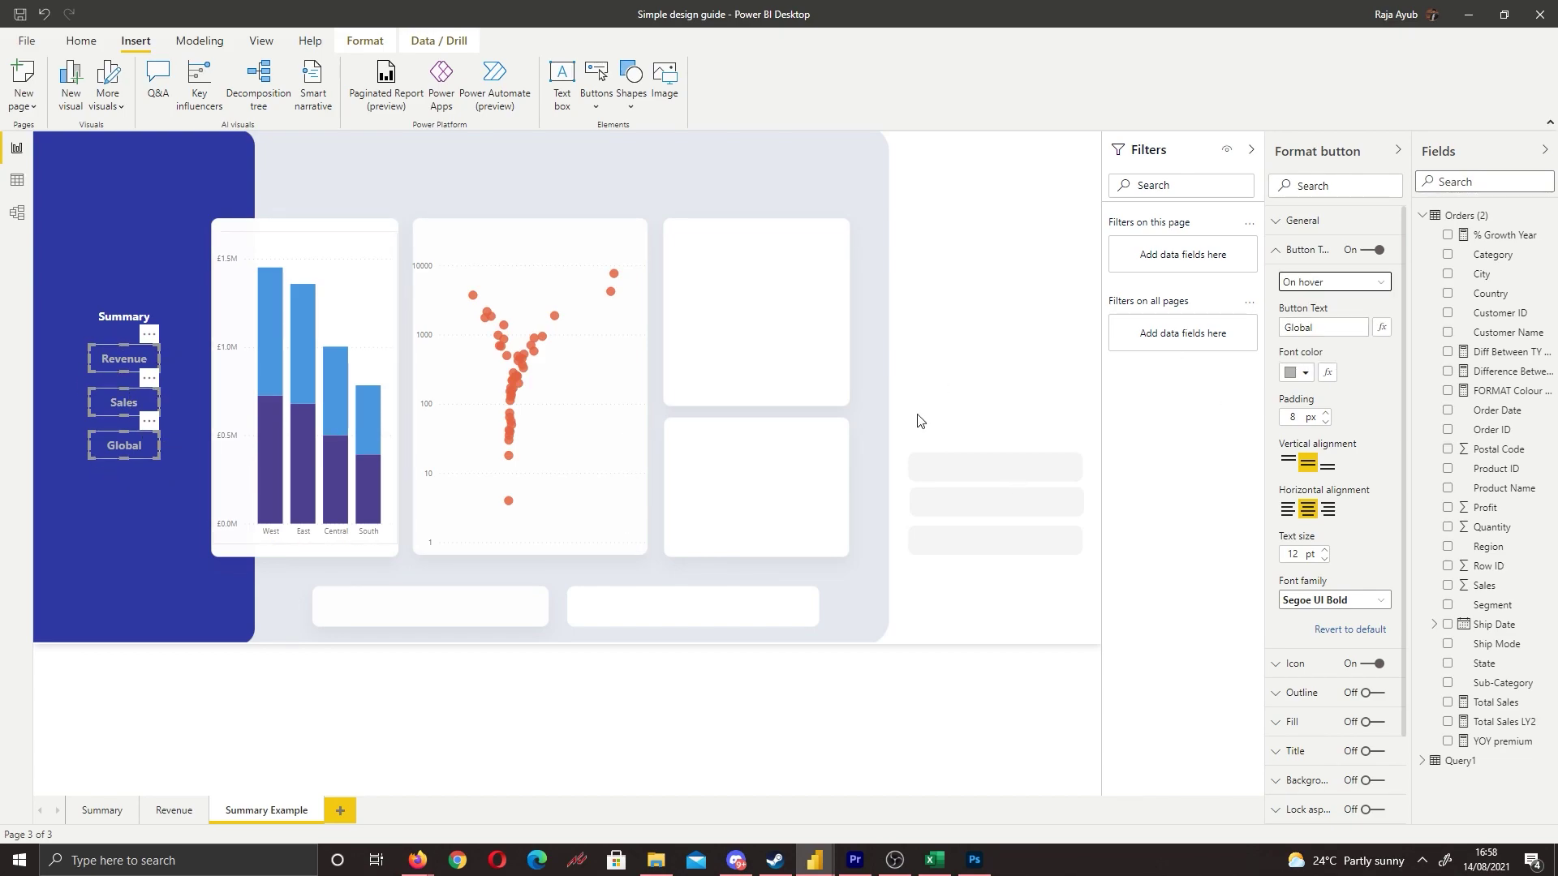
pyautogui.click(1287, 380)
pyautogui.click(1305, 412)
pyautogui.click(73, 540)
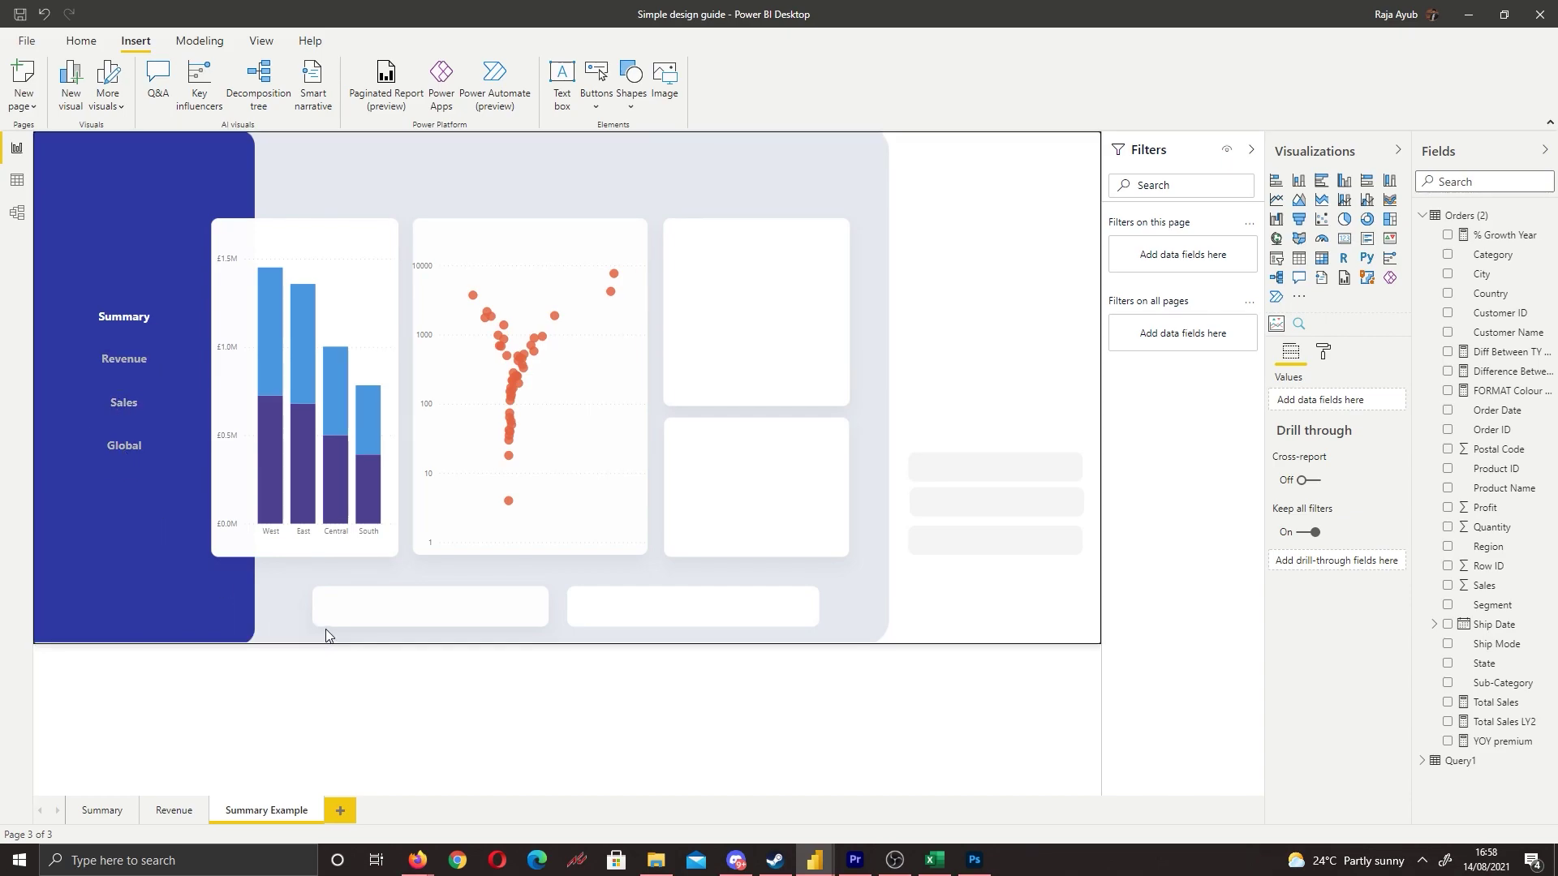
# Step: Distribute the Summary, Revenue, Sales and Global sidebar buttons vertically
pyautogui.click(125, 452)
pyautogui.keyDown('ctrl'); pyautogui.click(124, 404); pyautogui.keyUp('ctrl')
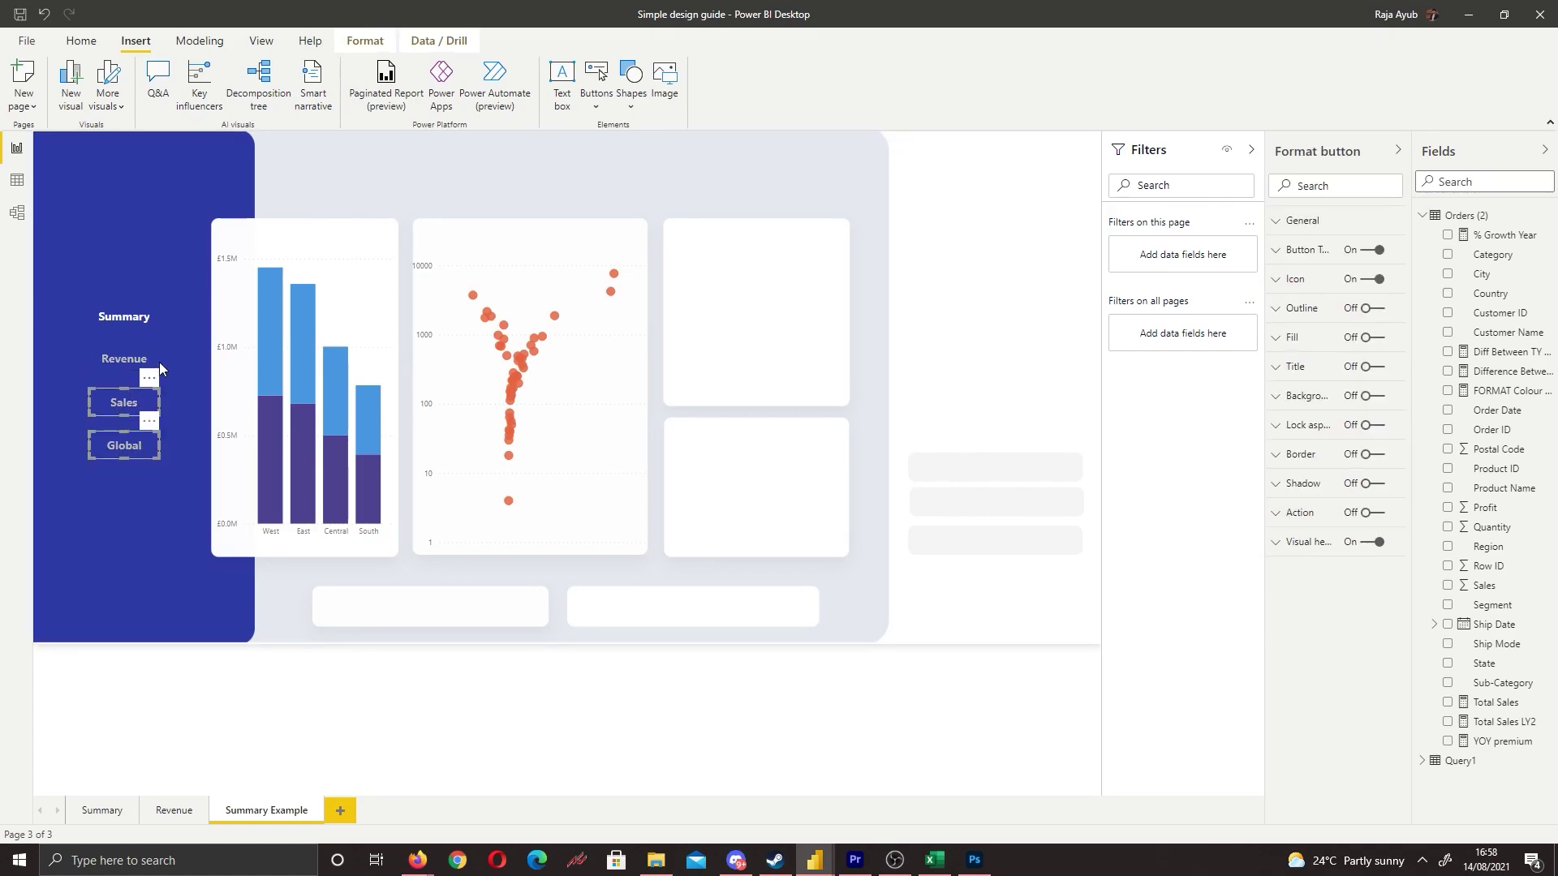
pyautogui.keyDown('ctrl'); pyautogui.click(118, 352); pyautogui.keyUp('ctrl')
pyautogui.keyDown('ctrl'); pyautogui.click(111, 324); pyautogui.keyUp('ctrl')
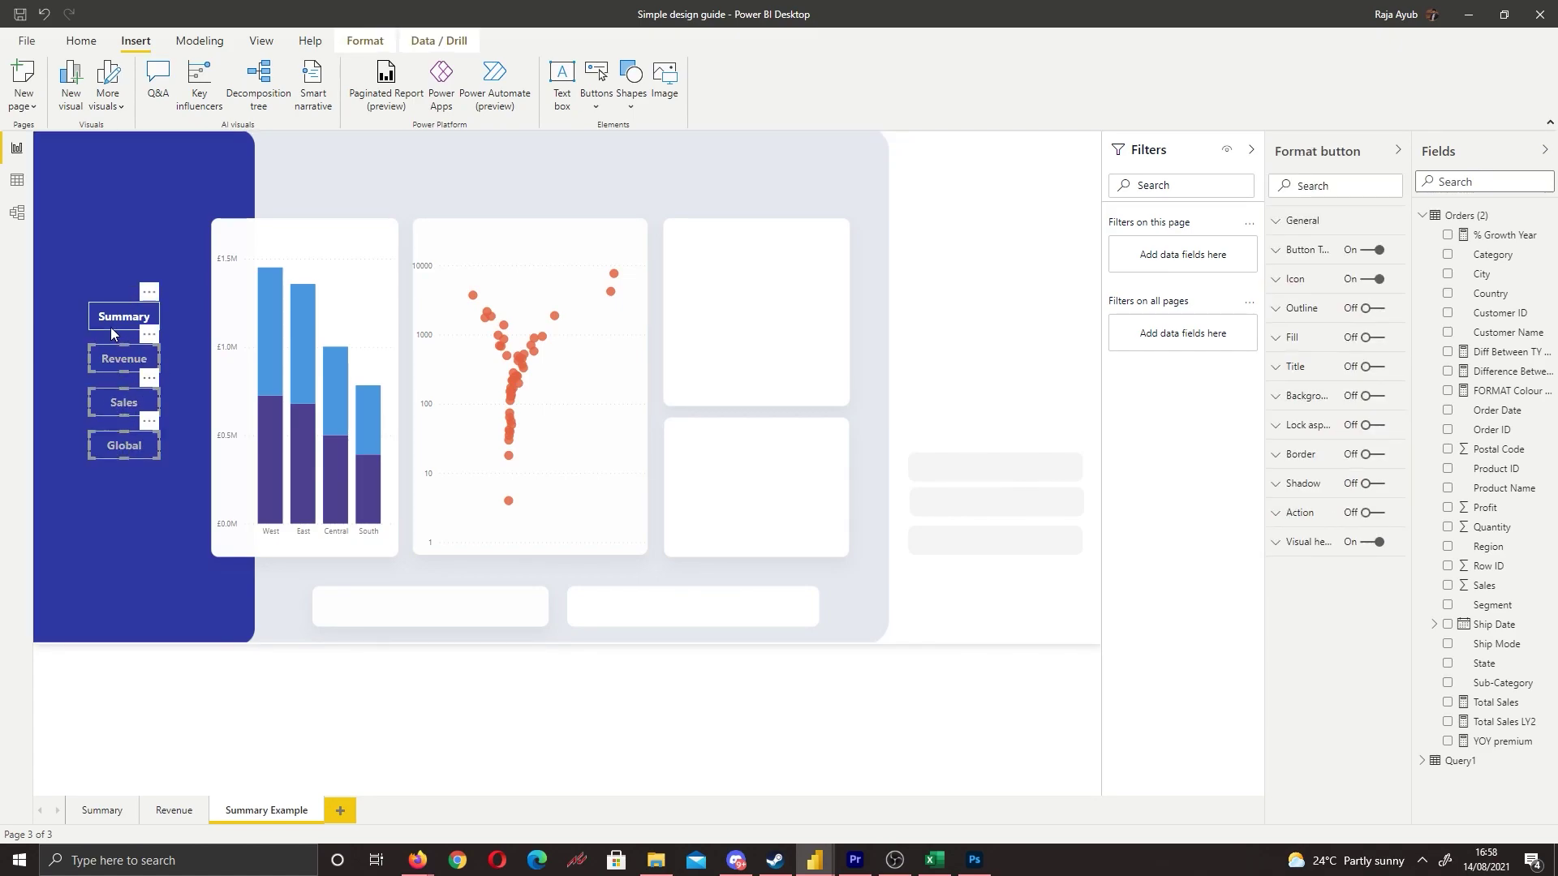
pyautogui.click(261, 40)
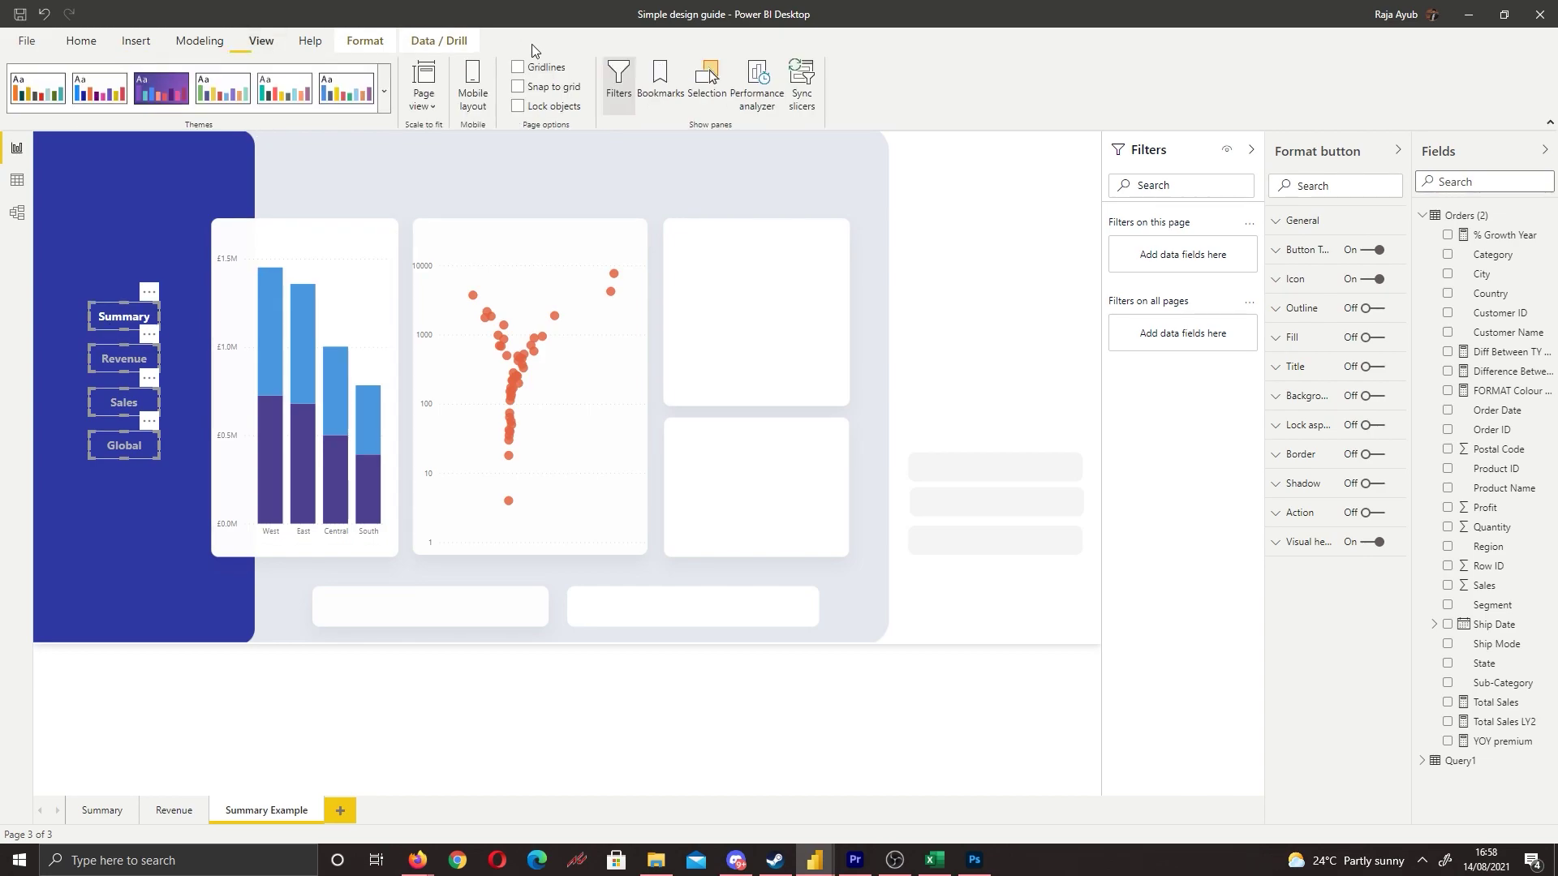
pyautogui.click(375, 42)
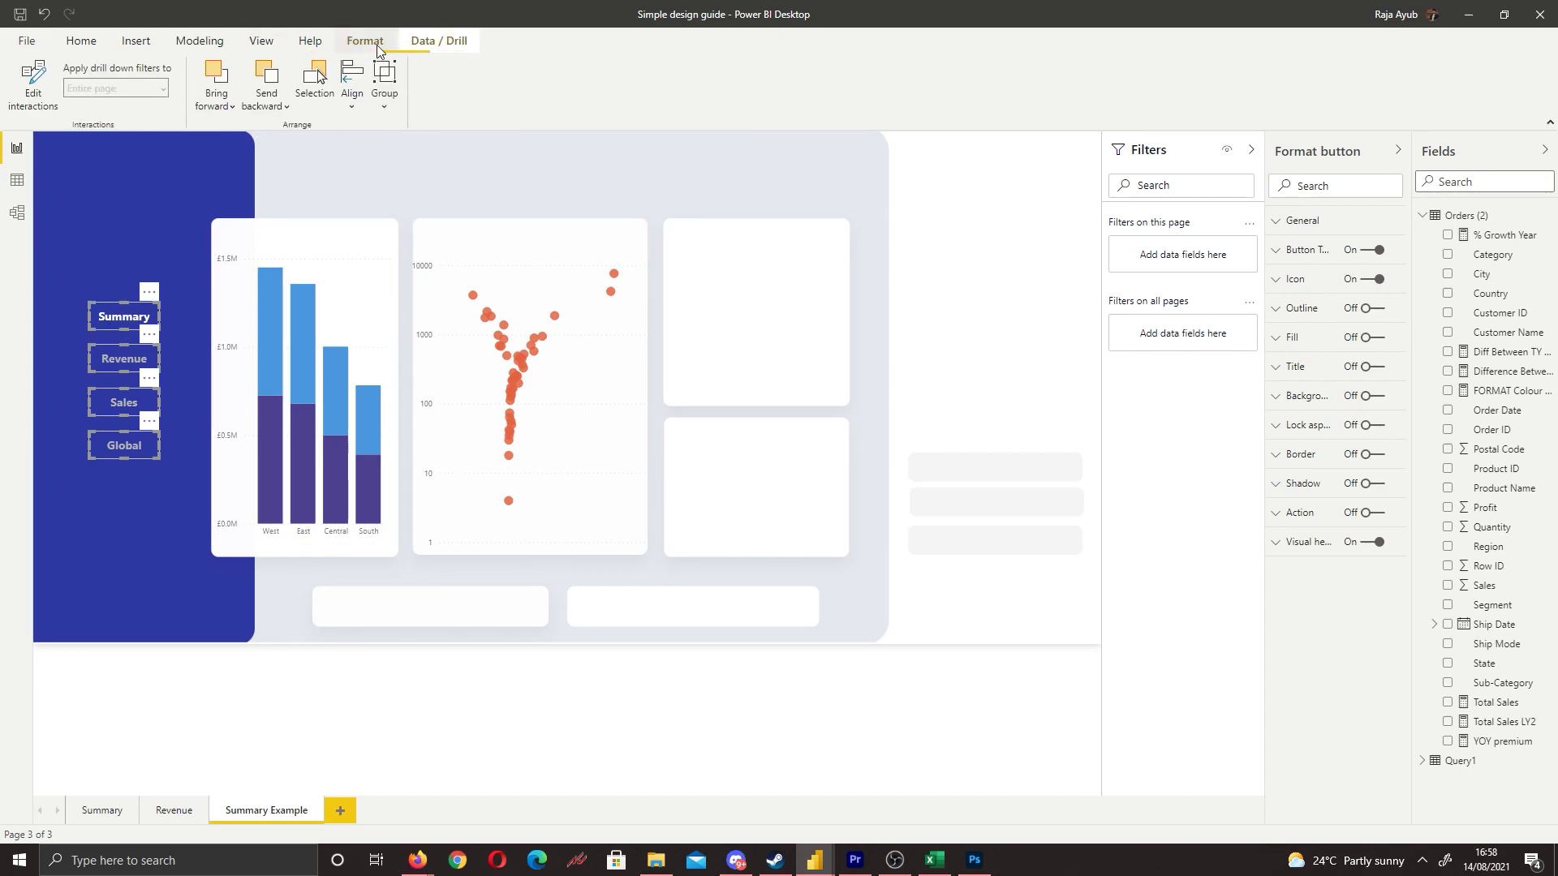
pyautogui.click(359, 104)
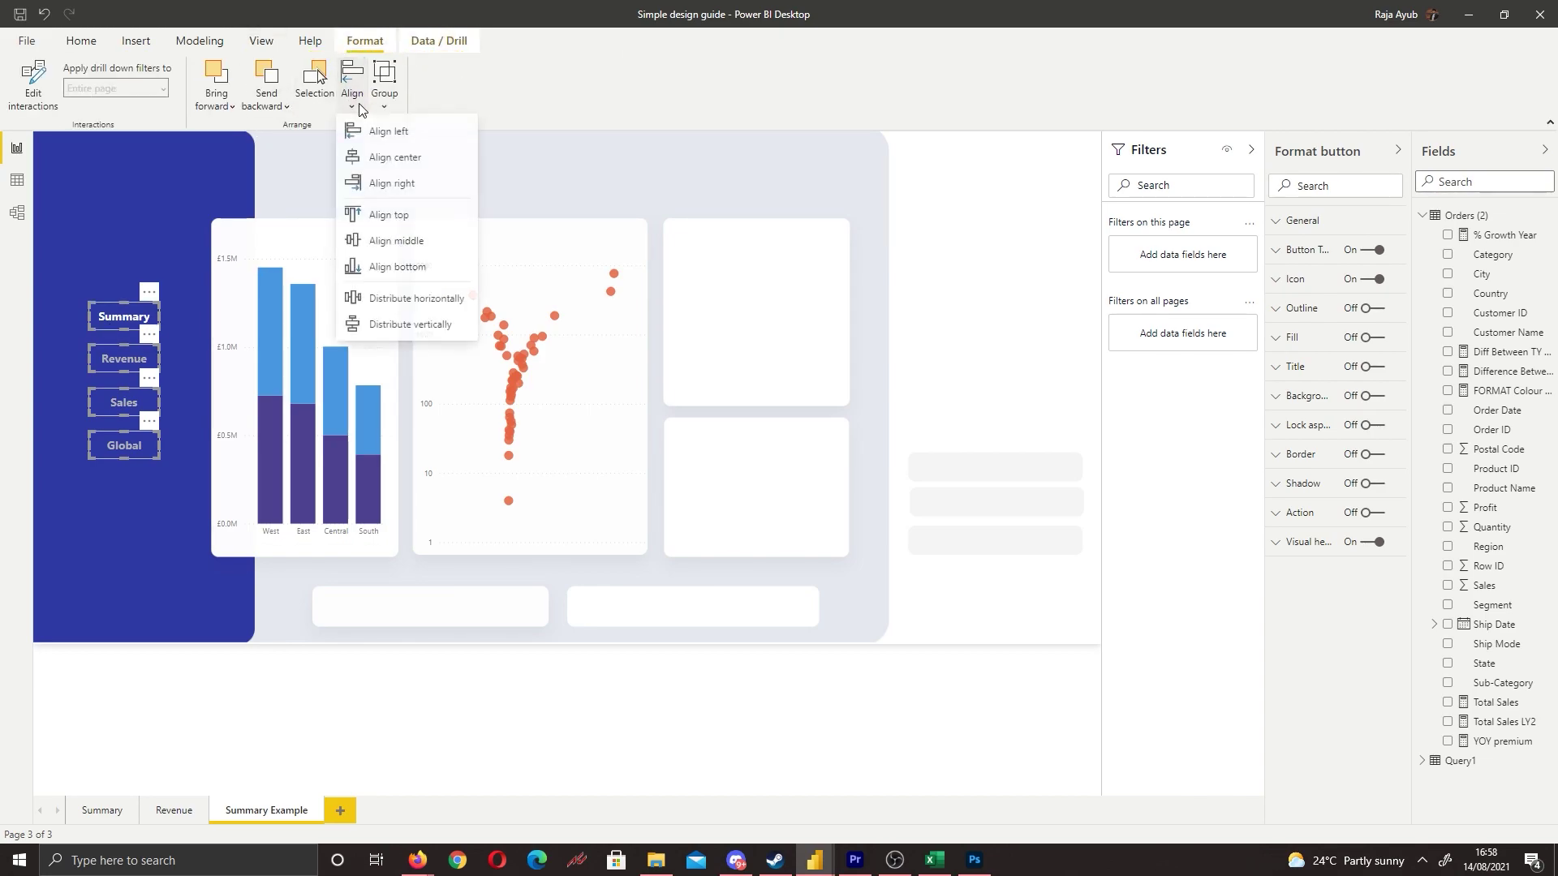
pyautogui.click(398, 325)
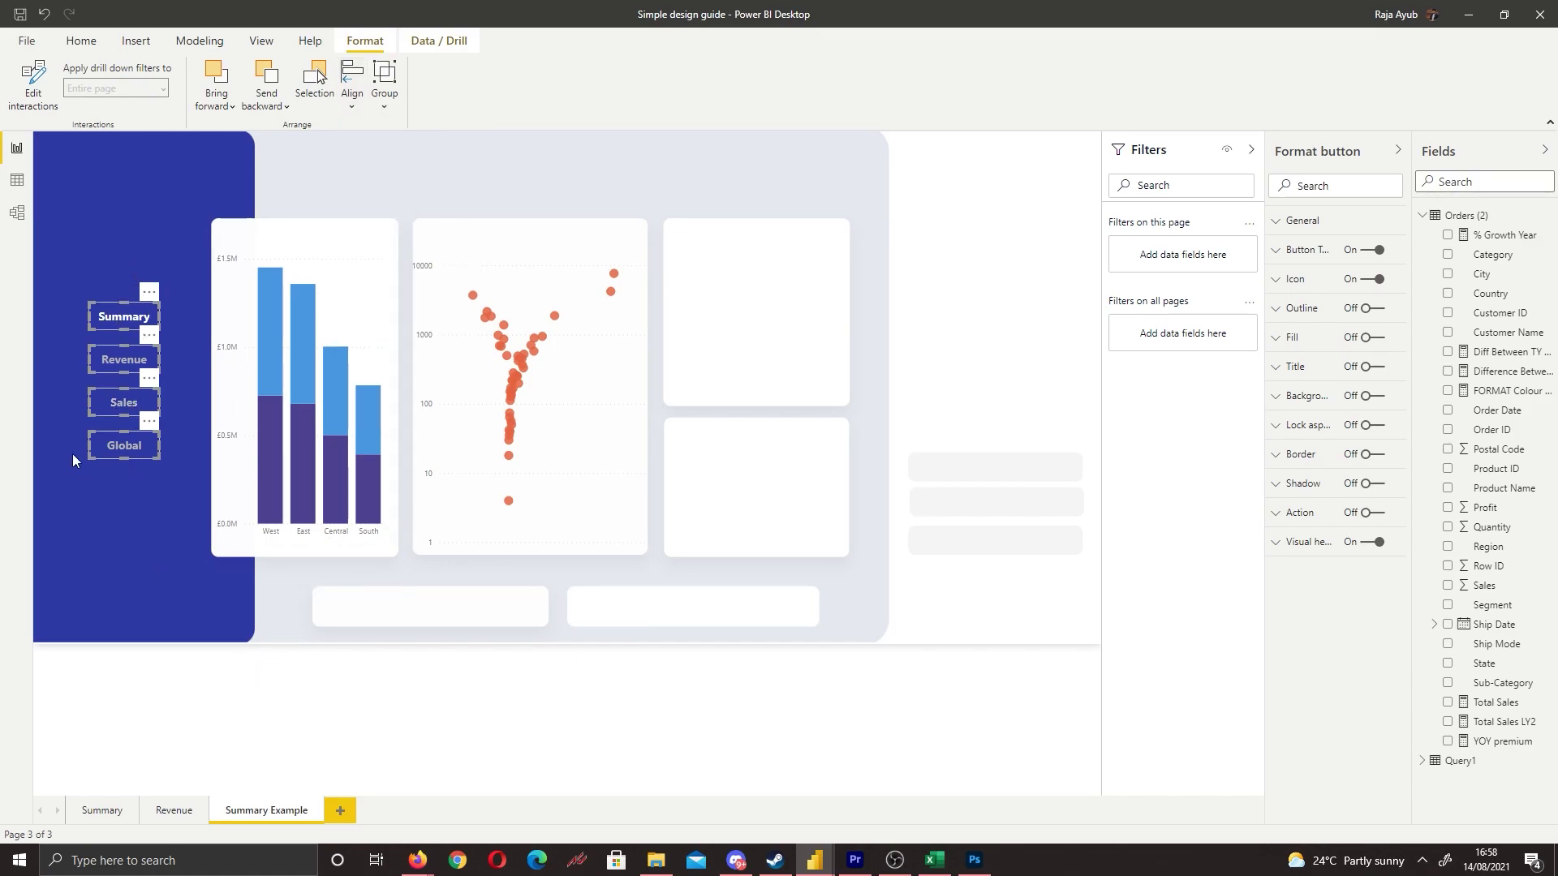
pyautogui.click(410, 742)
# Step: Move the Global, Sales and Revenue buttons further down the sidebar to widen the gaps between them
pyautogui.moveTo(117, 451); pyautogui.dragTo(124, 511)
pyautogui.moveTo(124, 415); pyautogui.dragTo(123, 430)
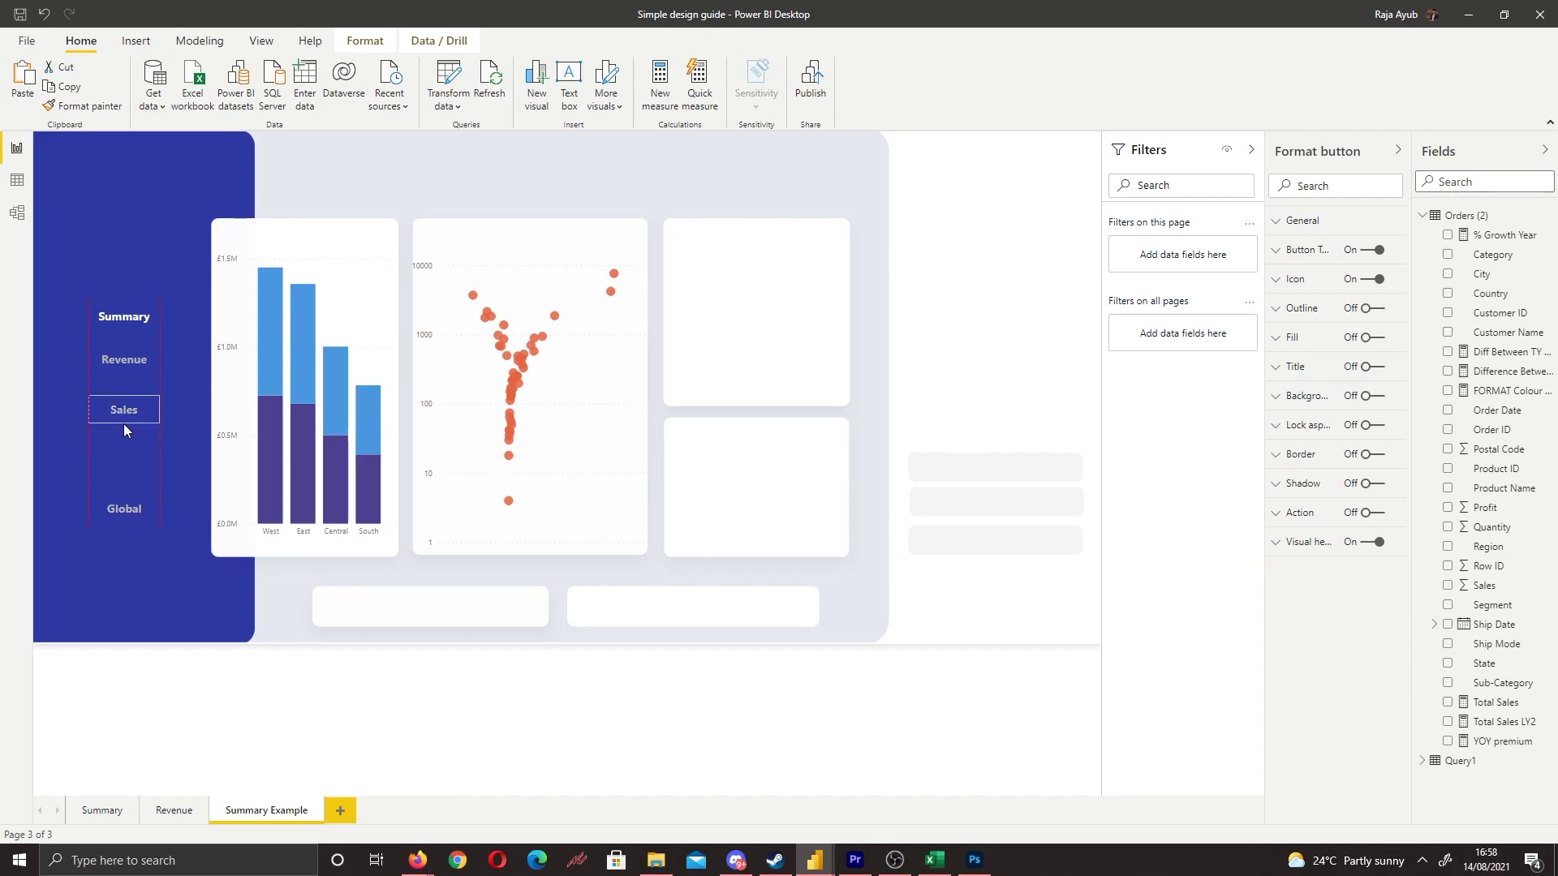
pyautogui.moveTo(126, 359); pyautogui.dragTo(129, 374)
# Step: Even out the vertical spacing of the four repositioned sidebar buttons with Distribute vertically
pyautogui.keyDown('ctrl'); pyautogui.click(124, 516); pyautogui.keyUp('ctrl')
pyautogui.keyDown('ctrl'); pyautogui.click(124, 442); pyautogui.keyUp('ctrl')
pyautogui.keyDown('ctrl'); pyautogui.click(123, 316); pyautogui.keyUp('ctrl')
pyautogui.click(365, 43)
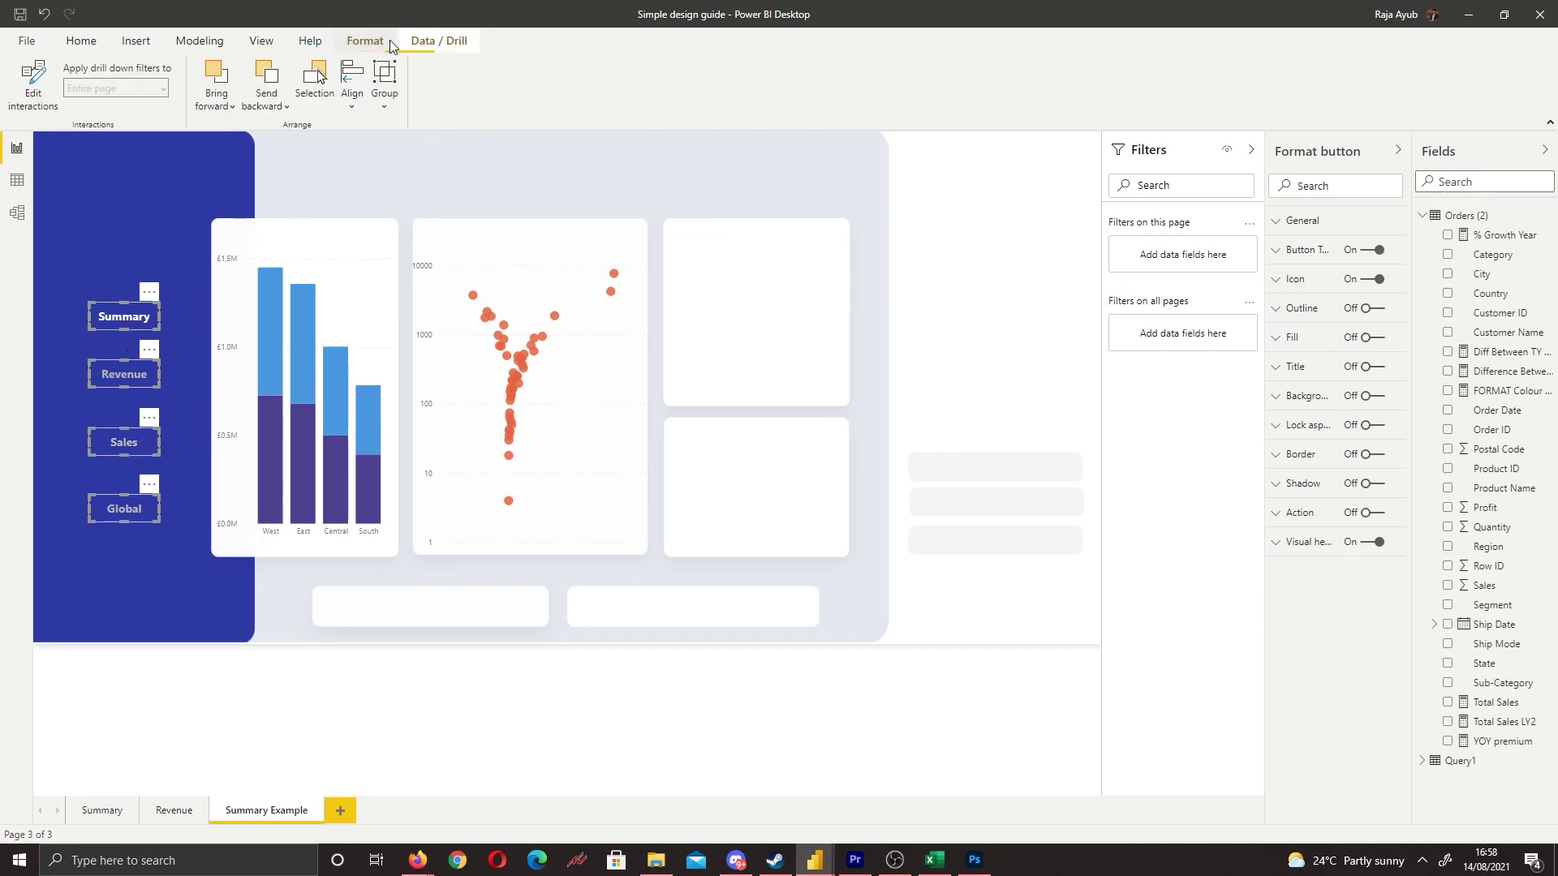
pyautogui.click(351, 97)
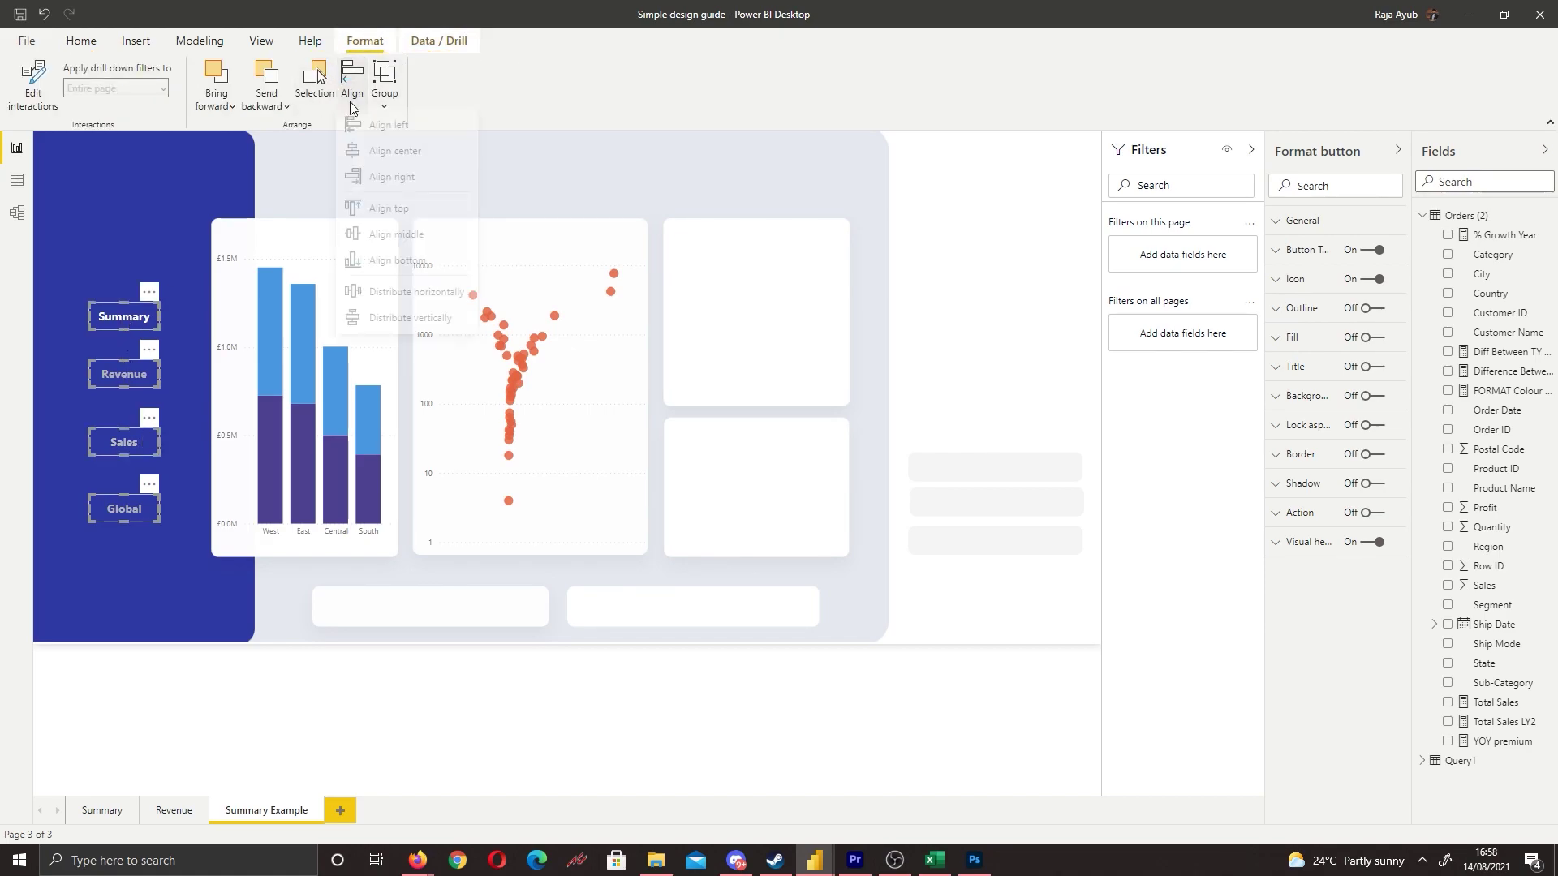
pyautogui.click(381, 319)
pyautogui.click(162, 422)
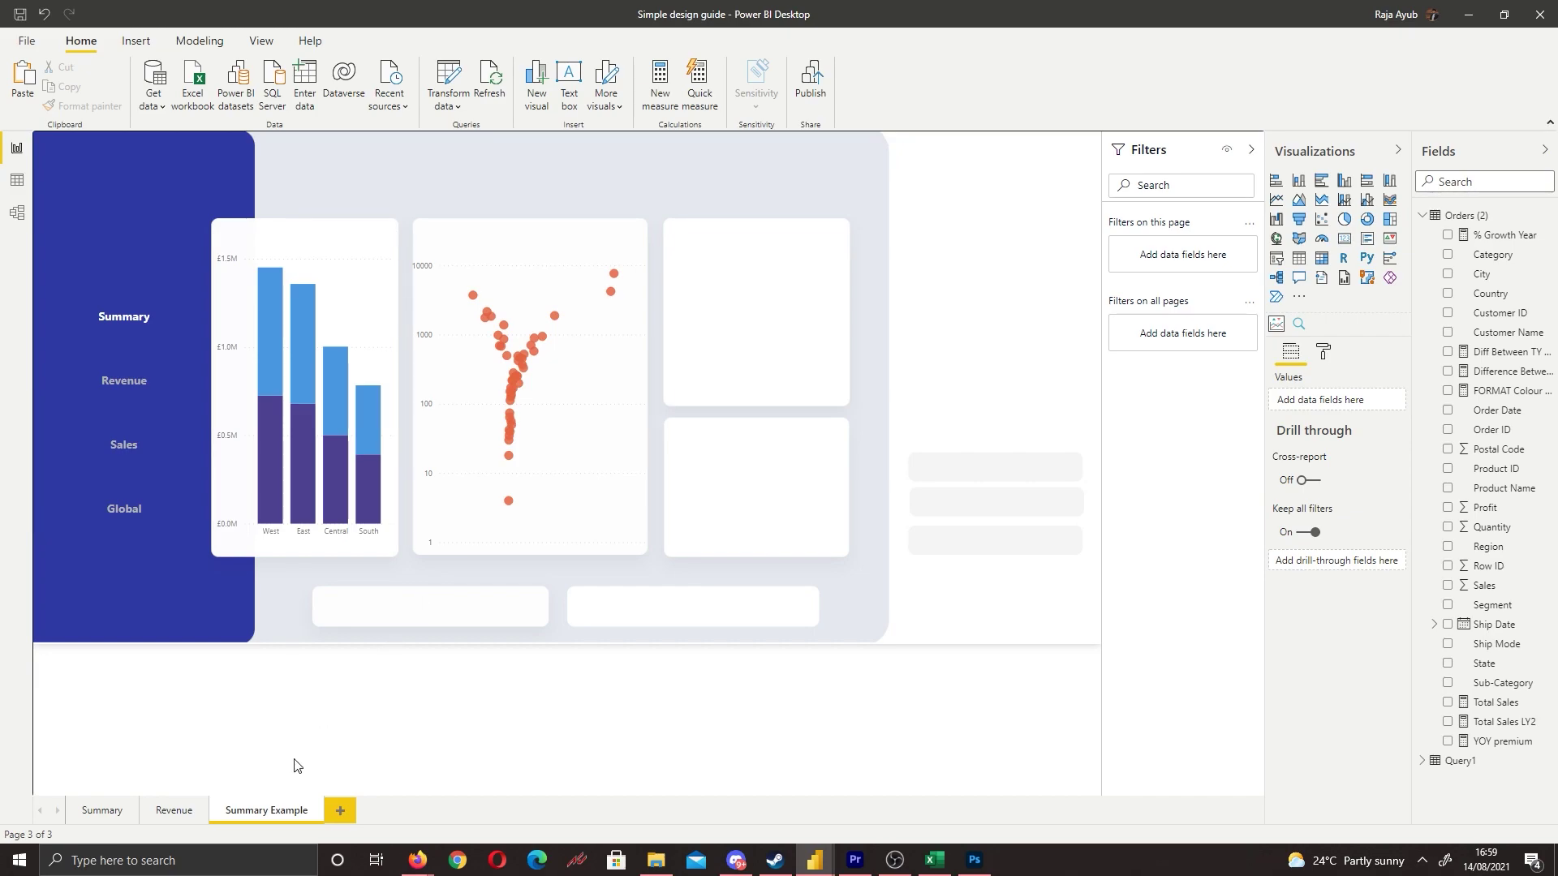
# Step: Duplicate the Summary Example page and name the copy "Revenue Example"
pyautogui.rightClick(276, 809)
pyautogui.click(334, 739)
pyautogui.doubleClick(381, 814)
pyautogui.write('Revenue Example')
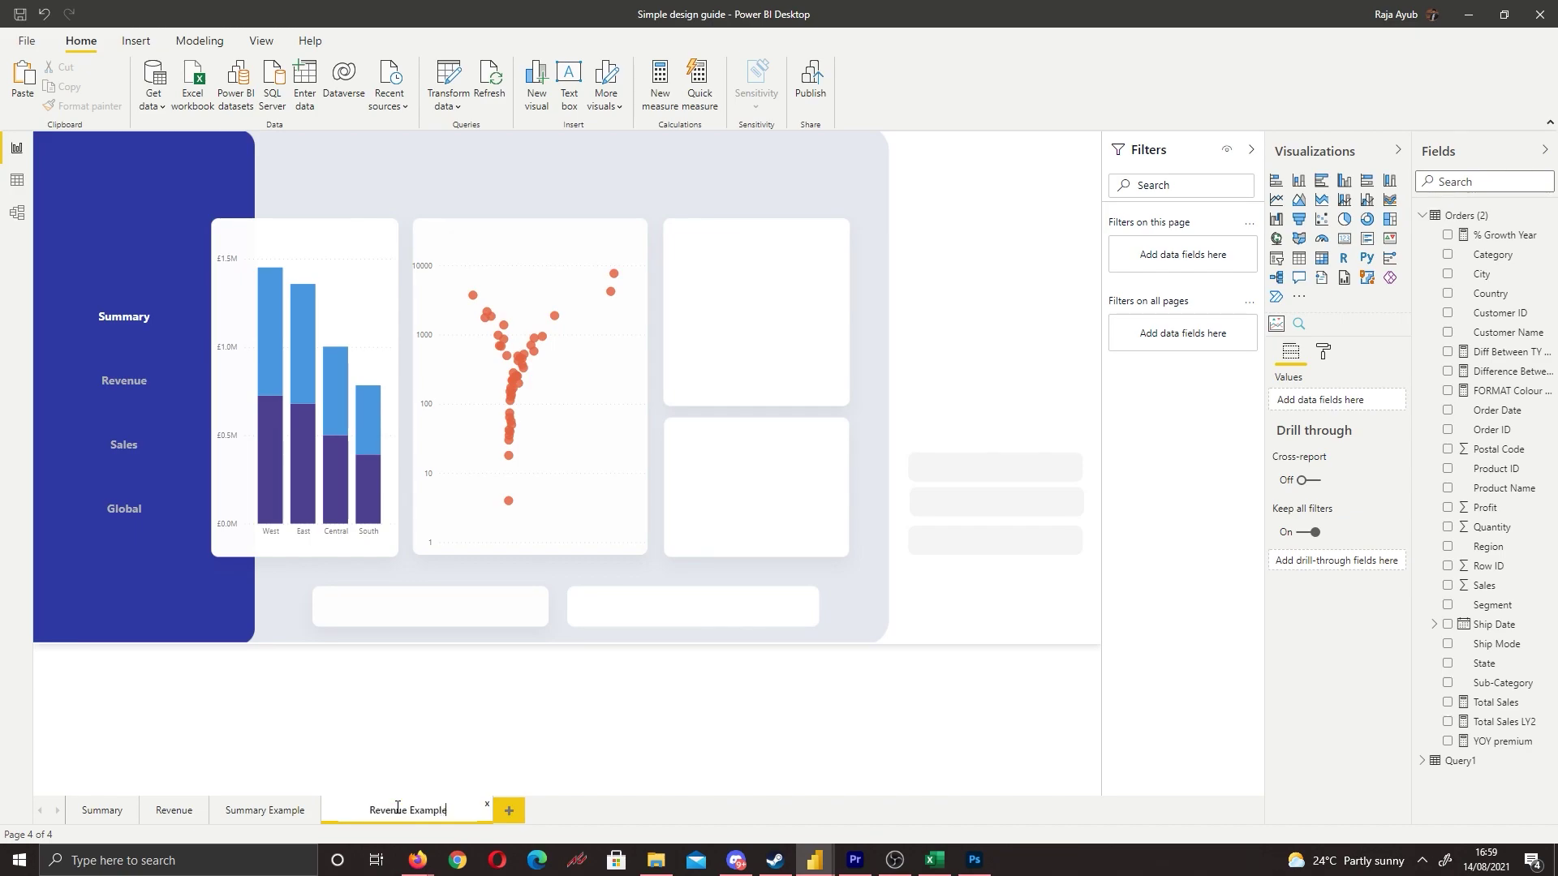
pyautogui.press('Return')
# Step: Delete the stacked column chart and the scatter chart from the Revenue Example page
pyautogui.click(305, 439)
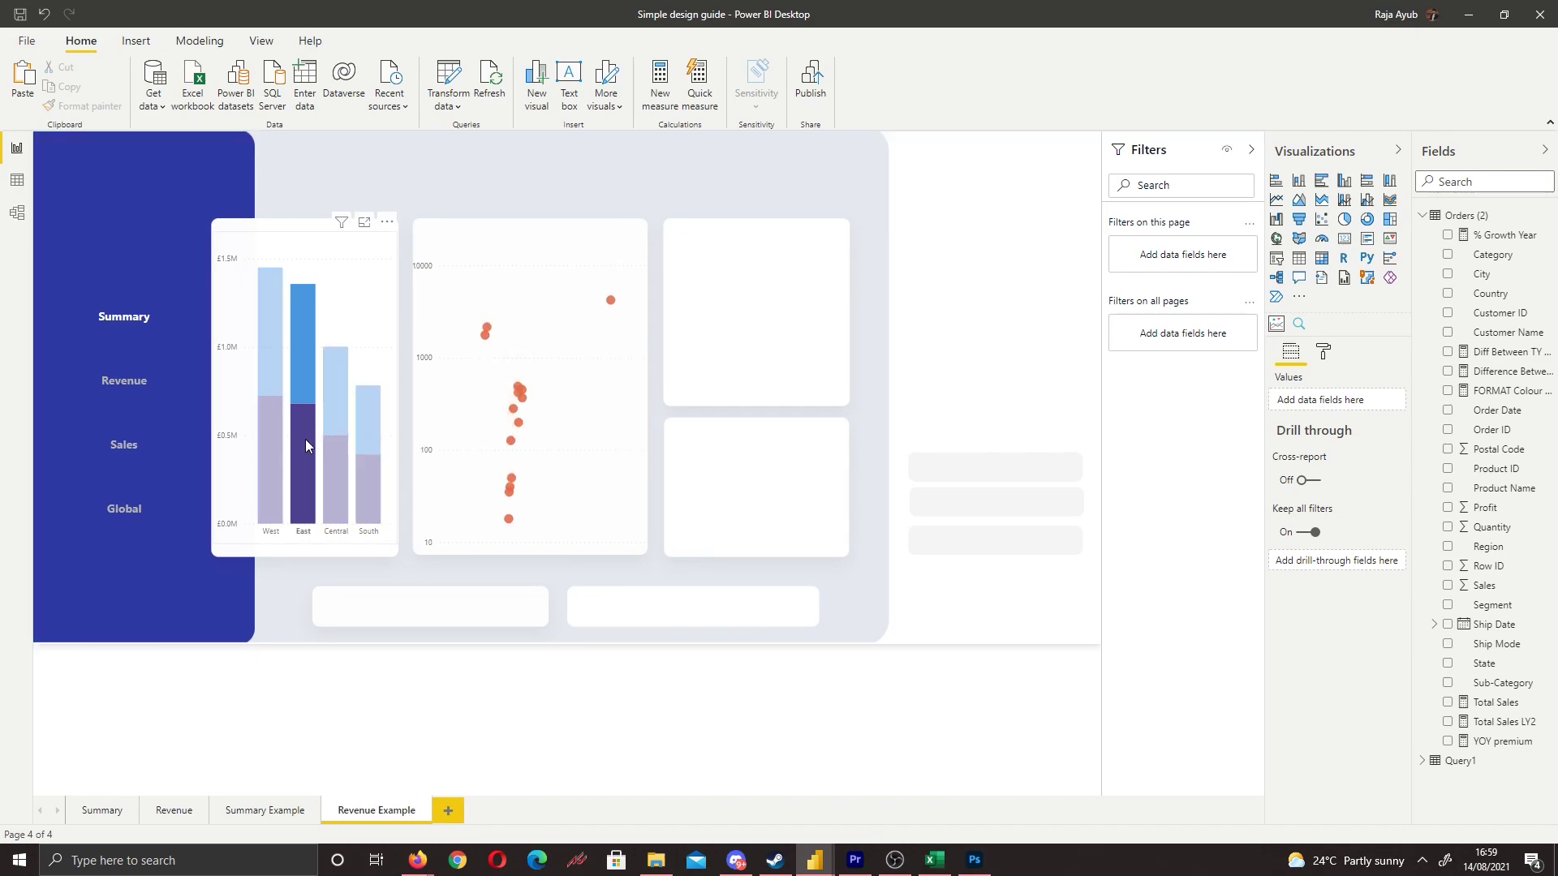
pyautogui.click(501, 377)
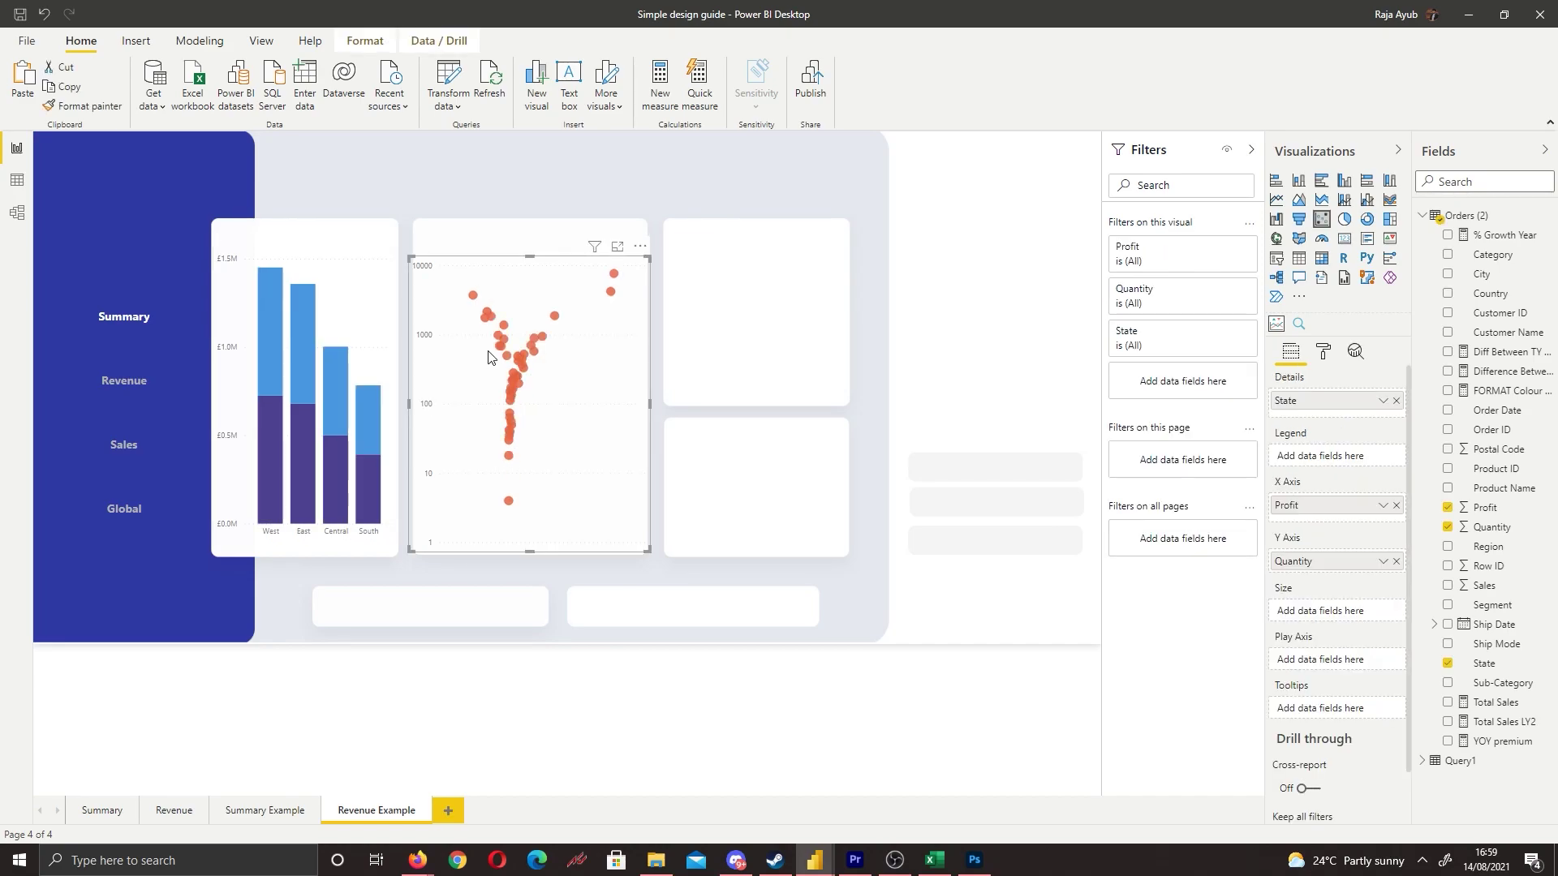
pyautogui.click(372, 295)
pyautogui.press('Delete')
# Step: Copy the regional bar chart and the line chart behind Total Sales from the Summary page to the Revenue Example page
pyautogui.click(96, 811)
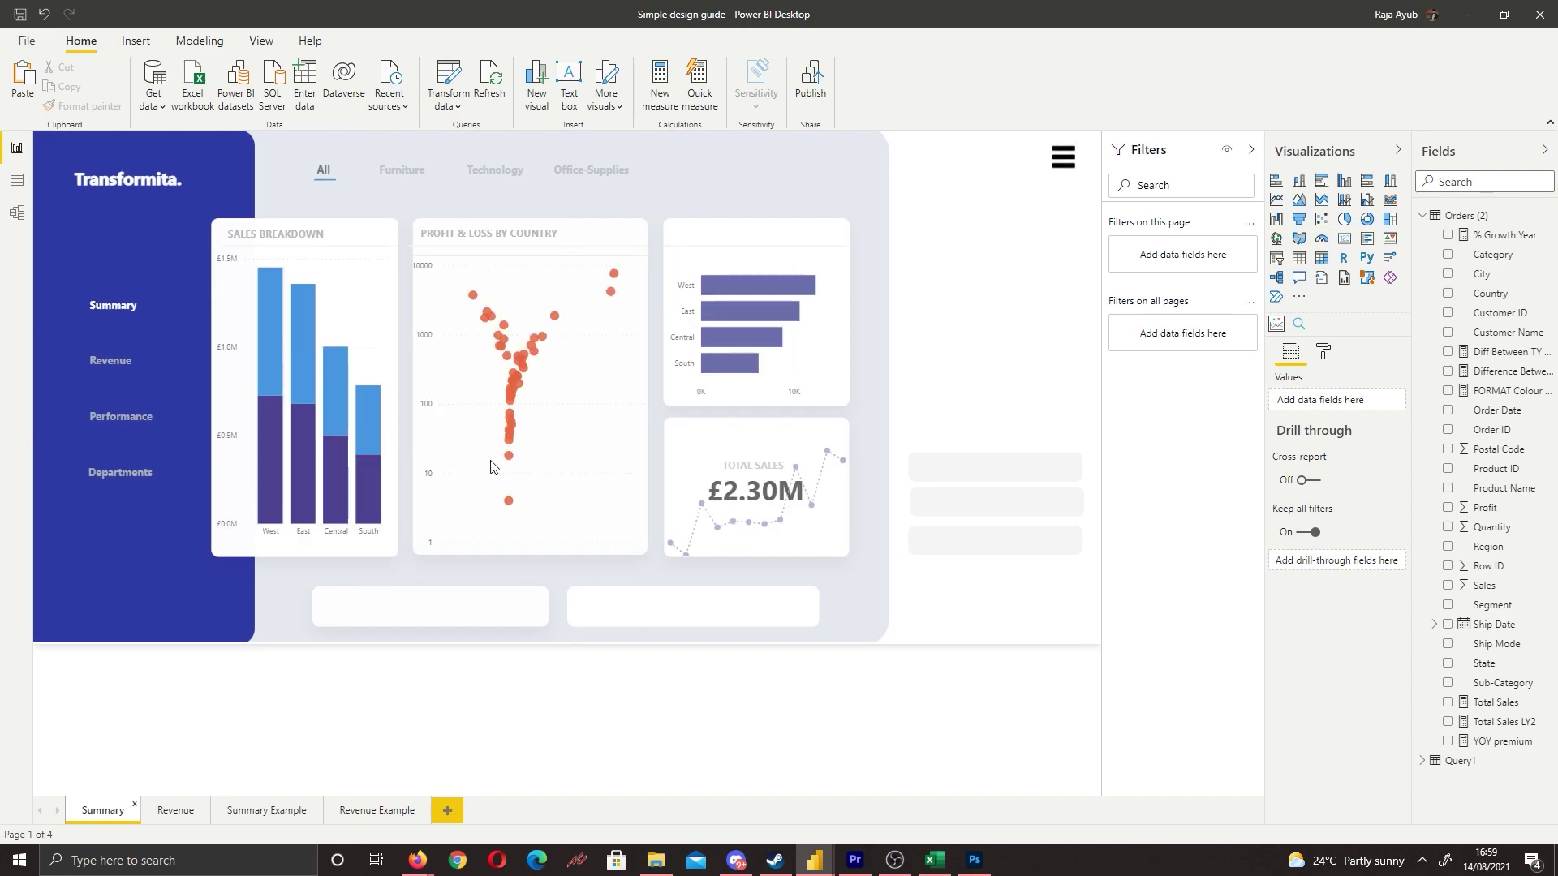
pyautogui.click(767, 338)
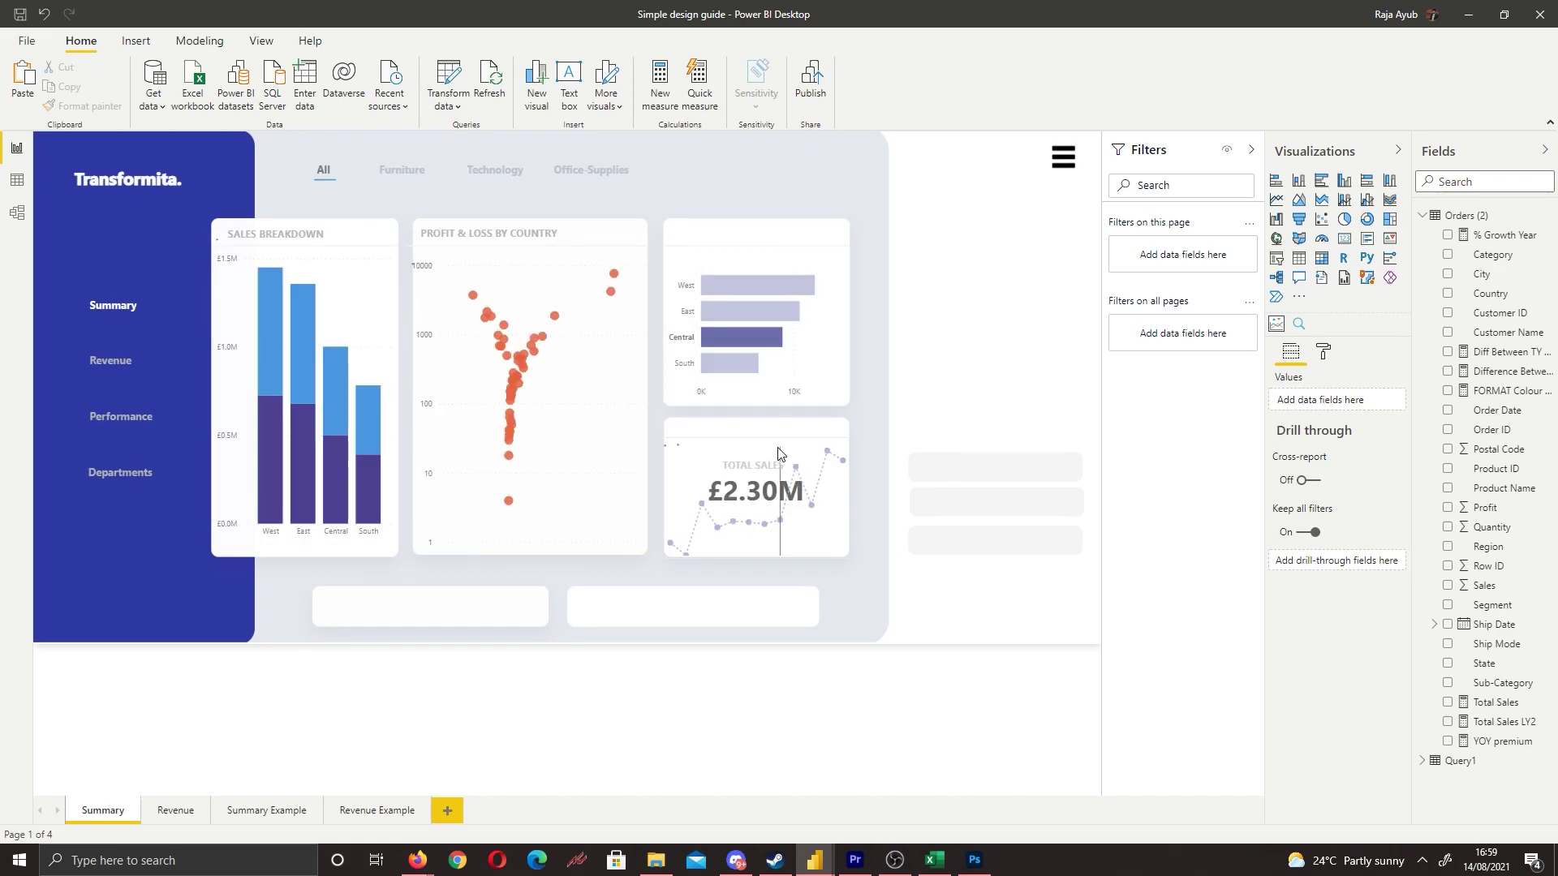
pyautogui.keyDown('ctrl'); pyautogui.click(760, 527); pyautogui.keyUp('ctrl')
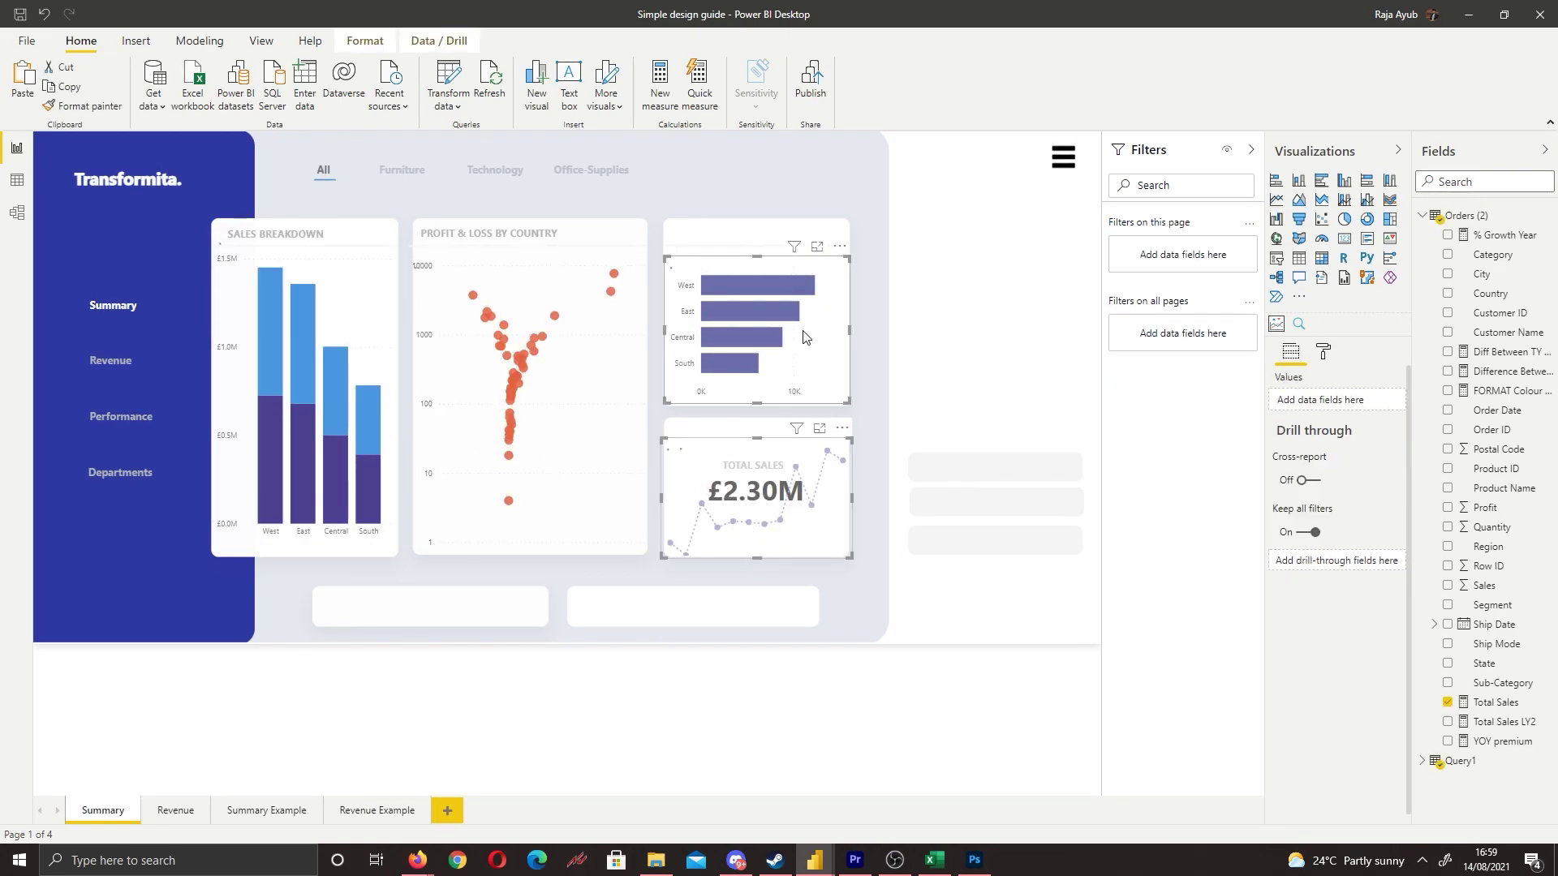
pyautogui.click(361, 815)
pyautogui.click(618, 740)
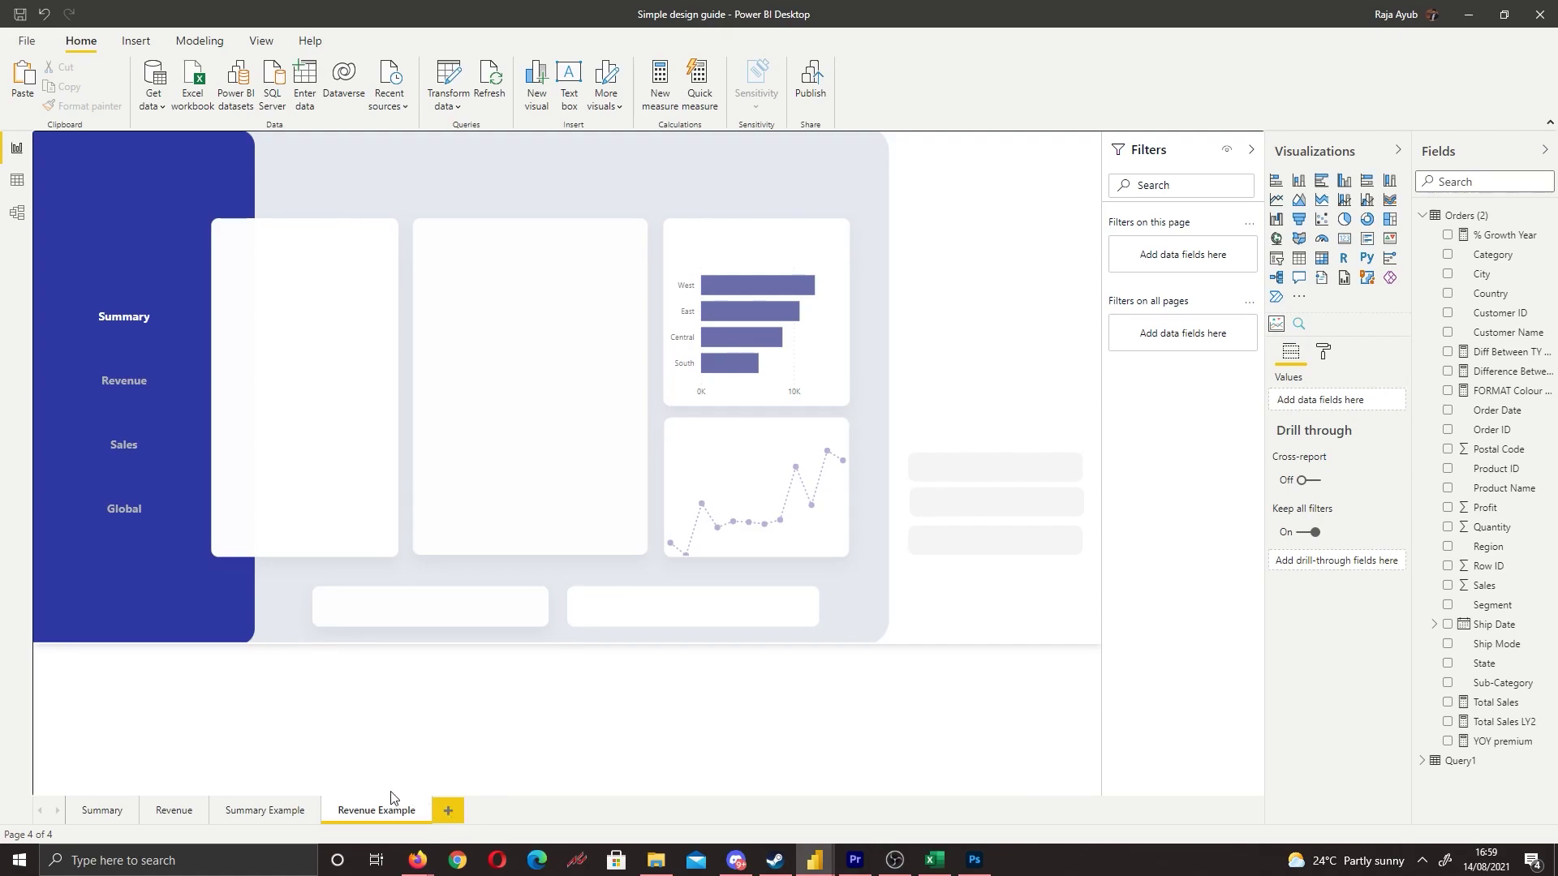
# Step: Set the default-state font color of the Summary button on the Revenue Example page to light grey
pyautogui.click(151, 326)
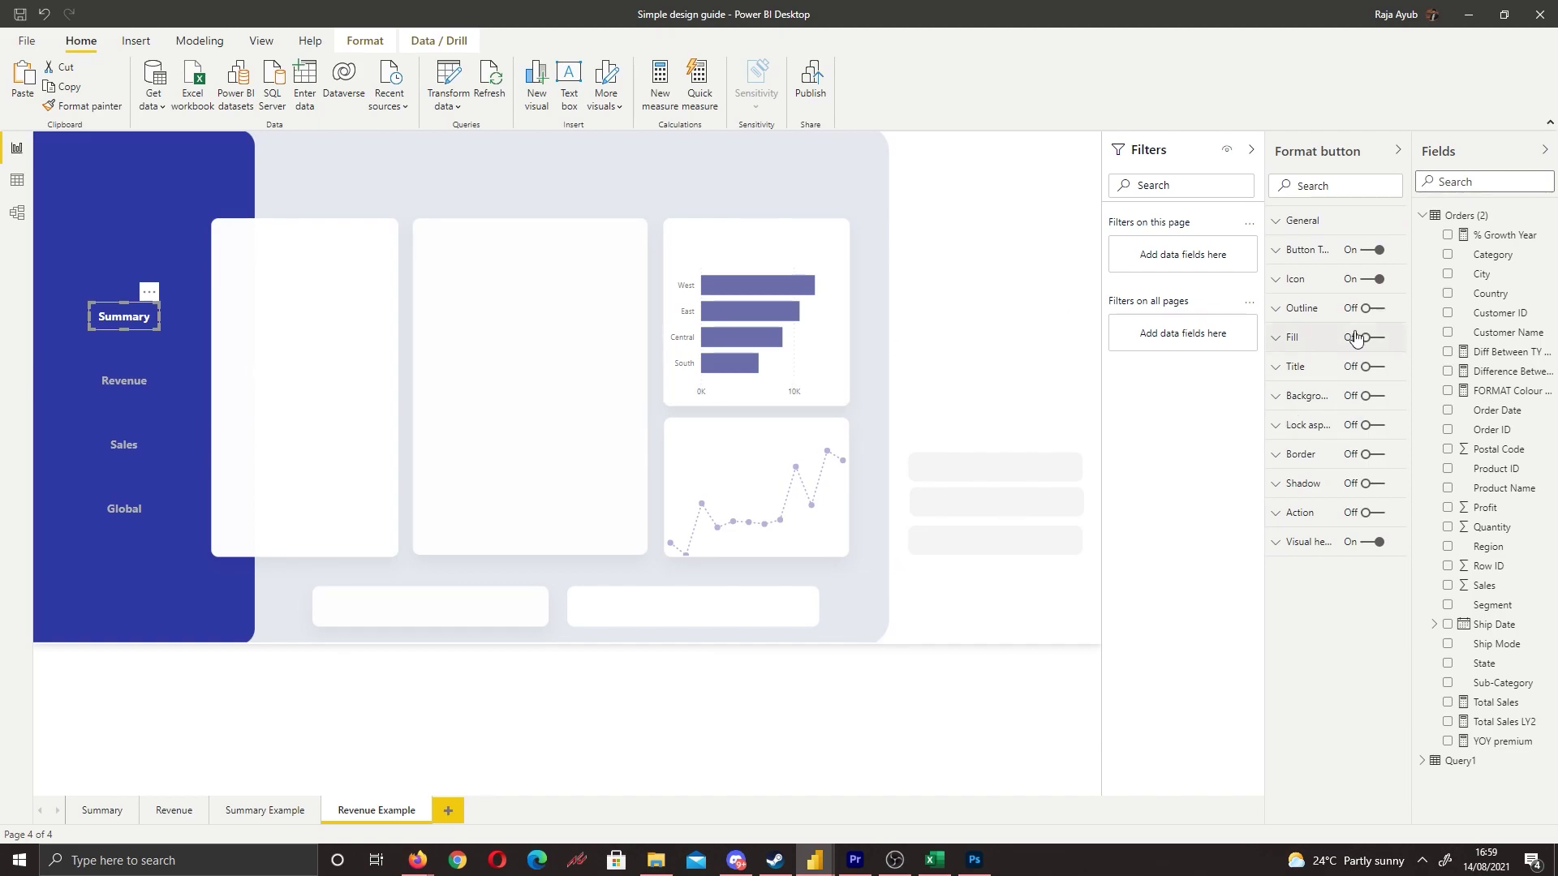
pyautogui.click(1302, 252)
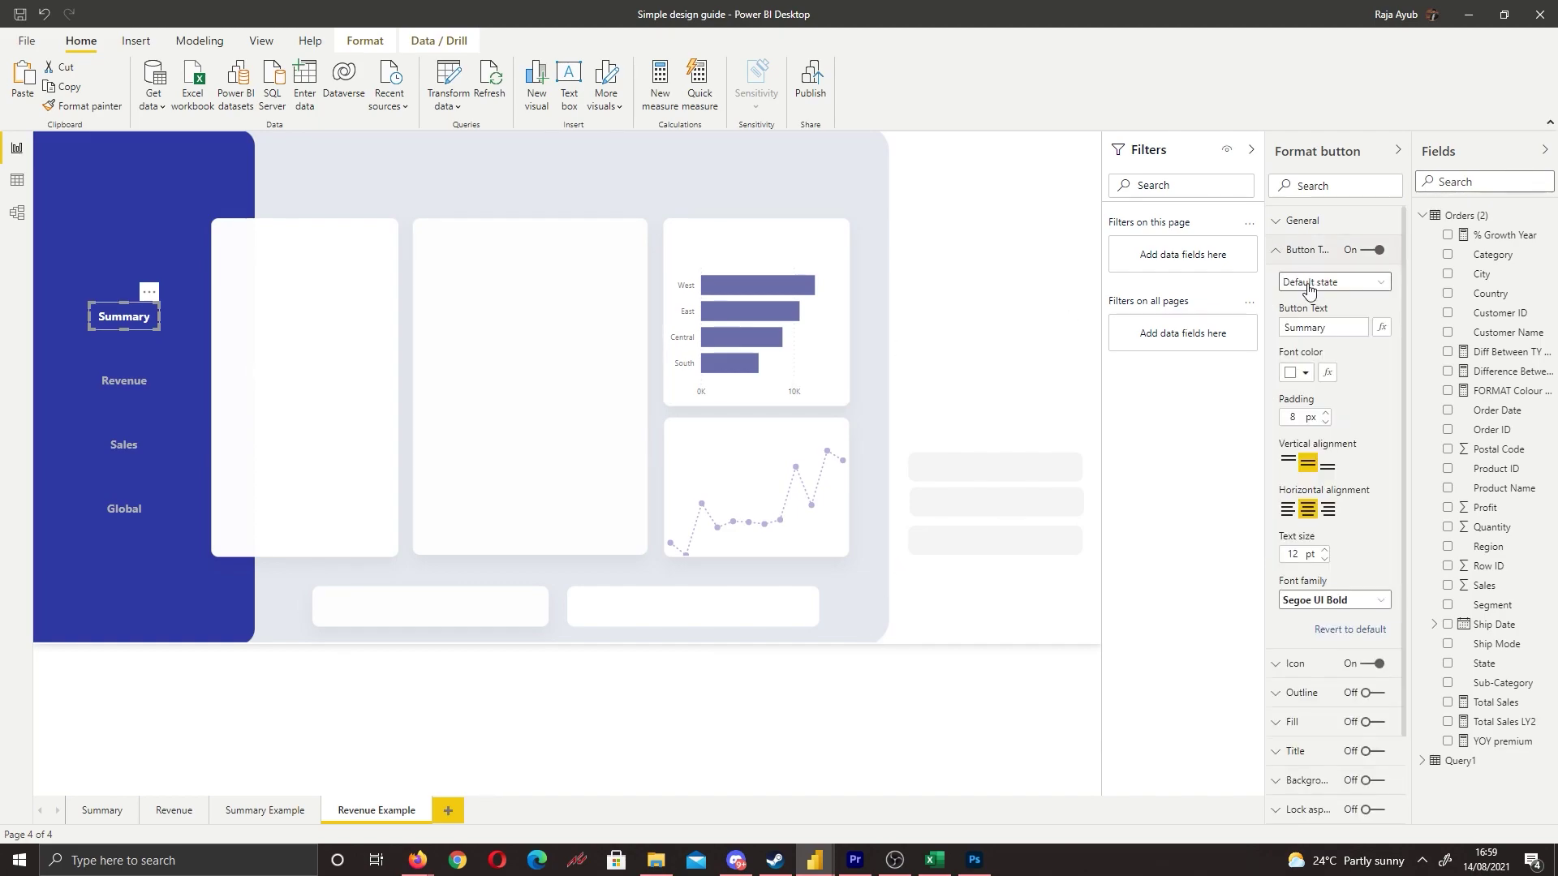
pyautogui.click(1291, 374)
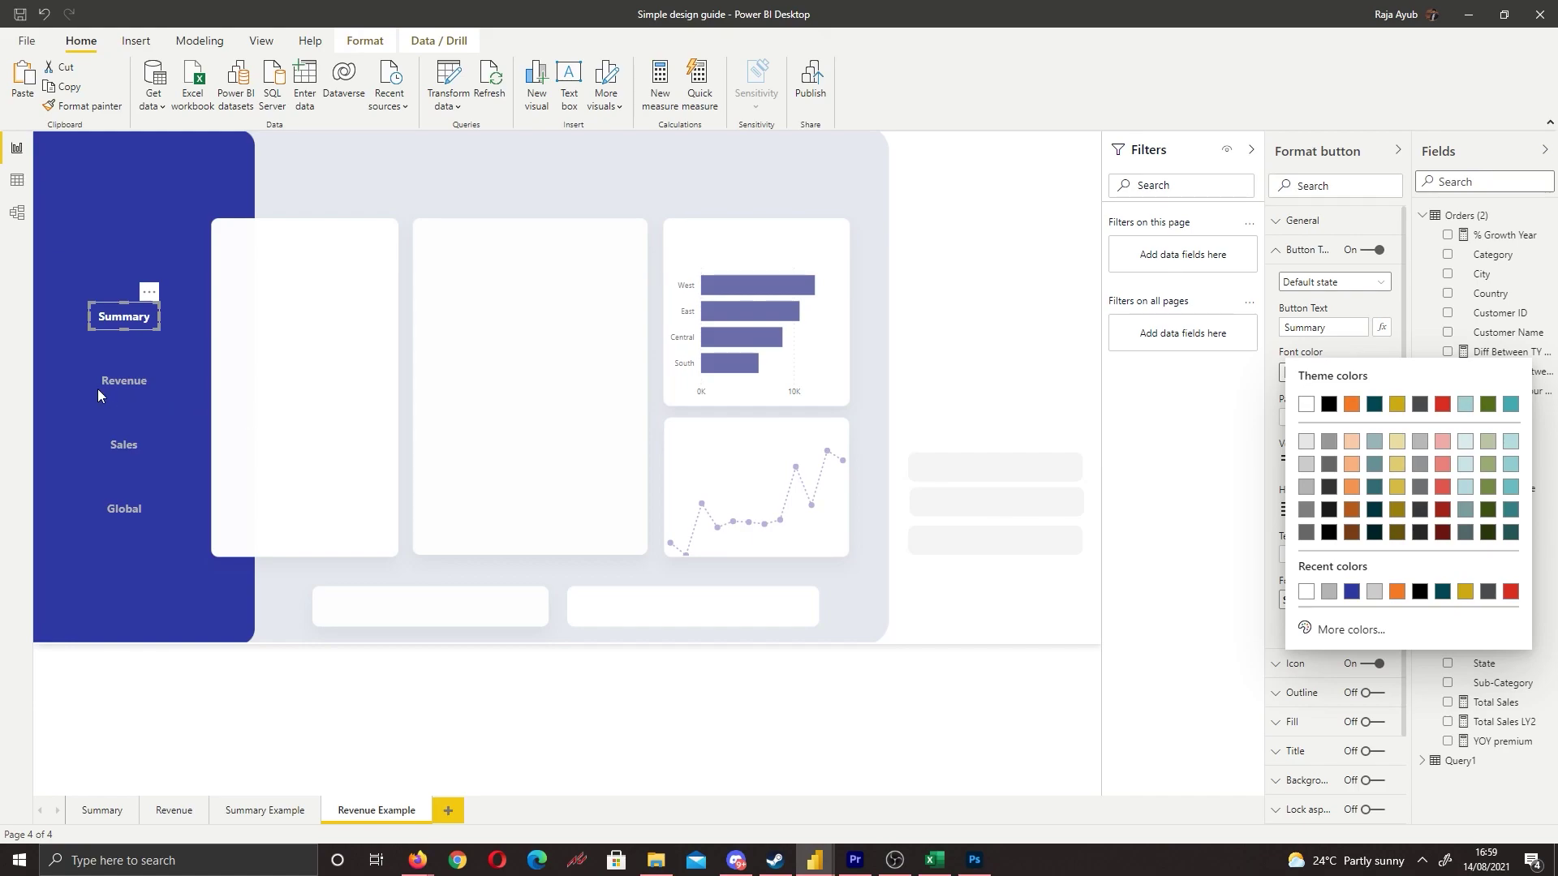
pyautogui.click(1304, 463)
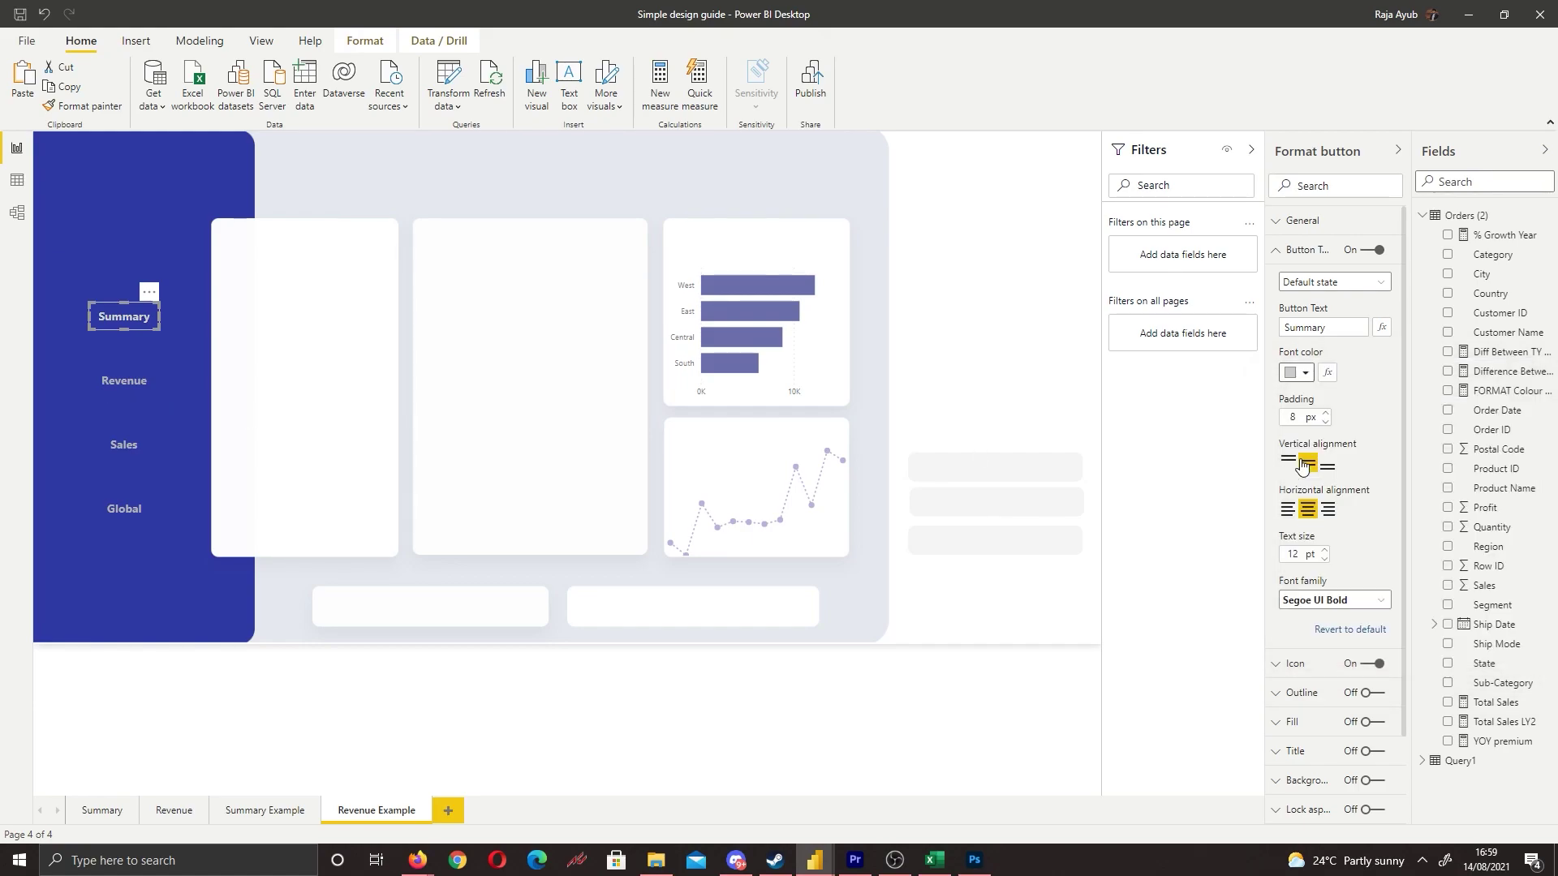
pyautogui.click(434, 753)
# Step: Set the default-state font color of the Revenue button on the Revenue Example page to white
pyautogui.click(142, 390)
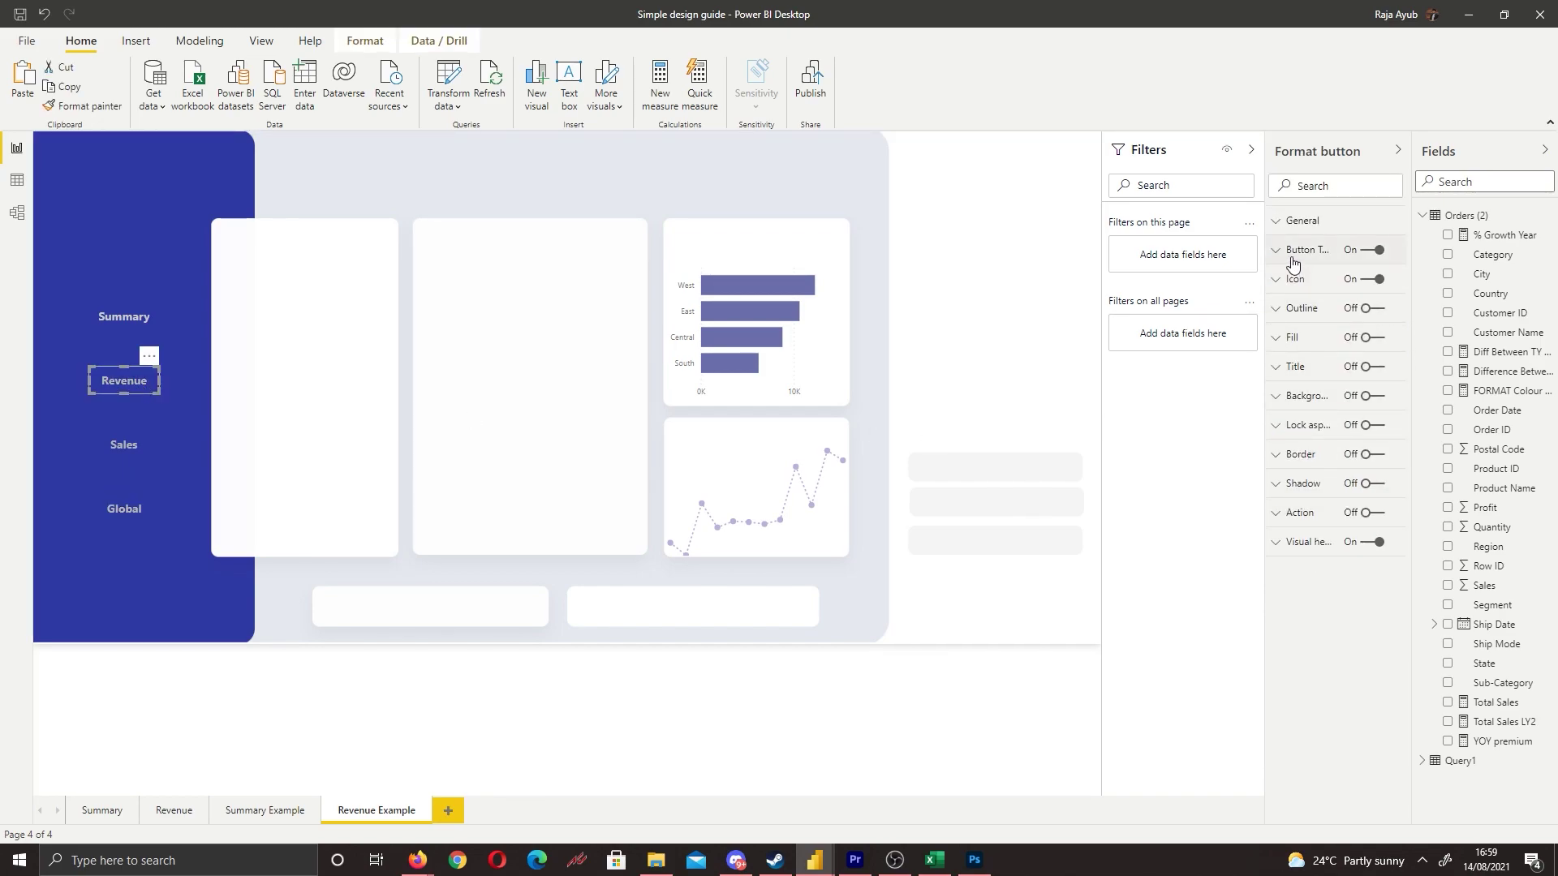
pyautogui.click(1292, 251)
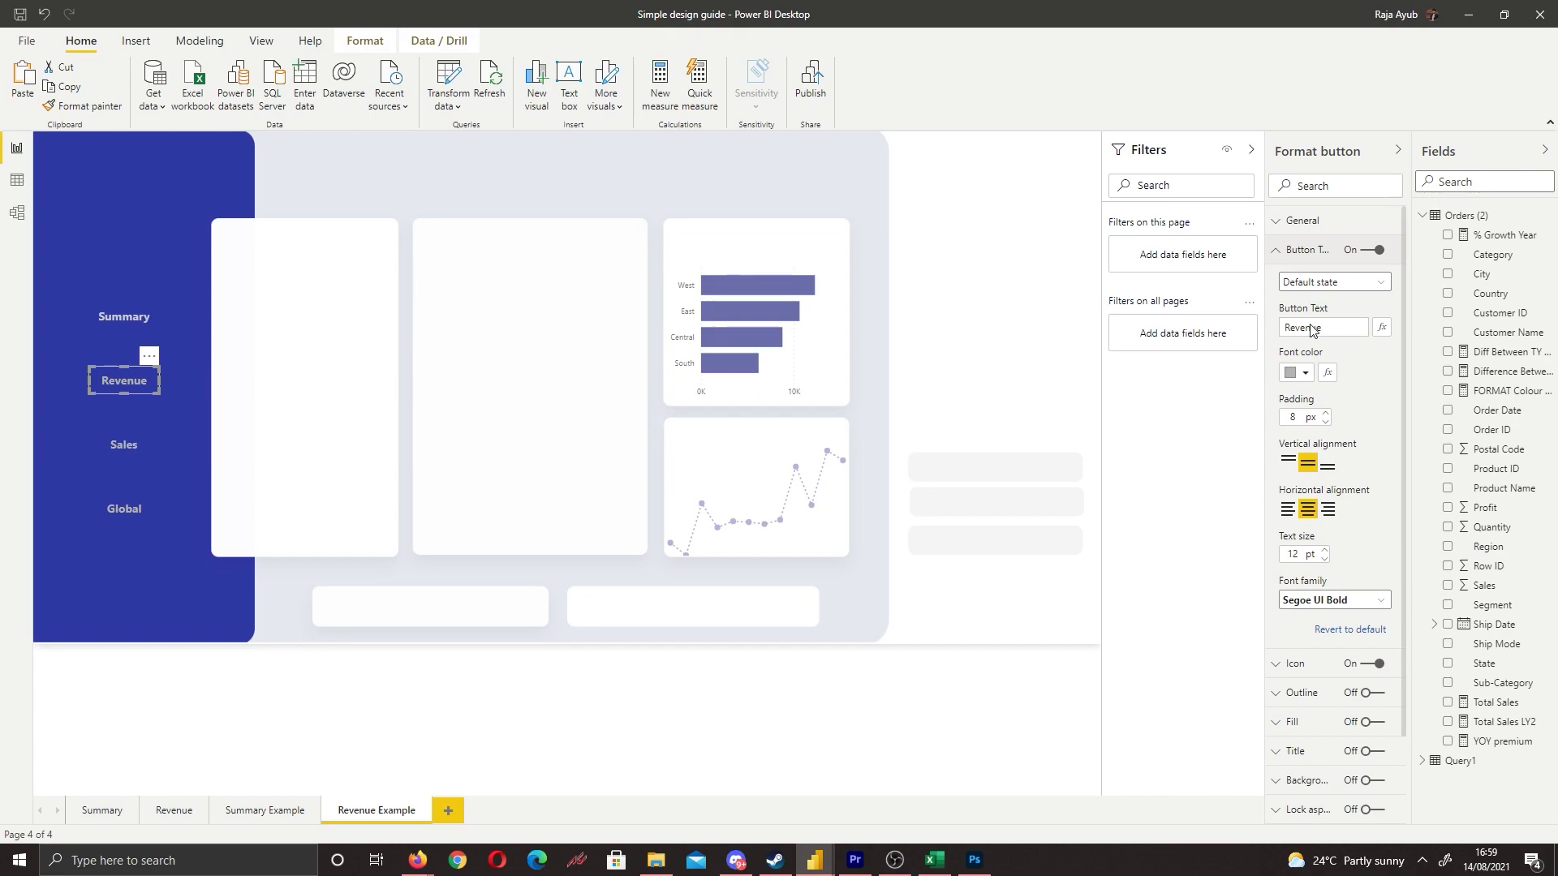
pyautogui.click(1298, 372)
pyautogui.click(1303, 405)
# Step: Set the on-hover font color of the Summary button on the Revenue Example page to white
pyautogui.click(123, 318)
pyautogui.click(1334, 282)
pyautogui.click(1314, 318)
pyautogui.click(1298, 372)
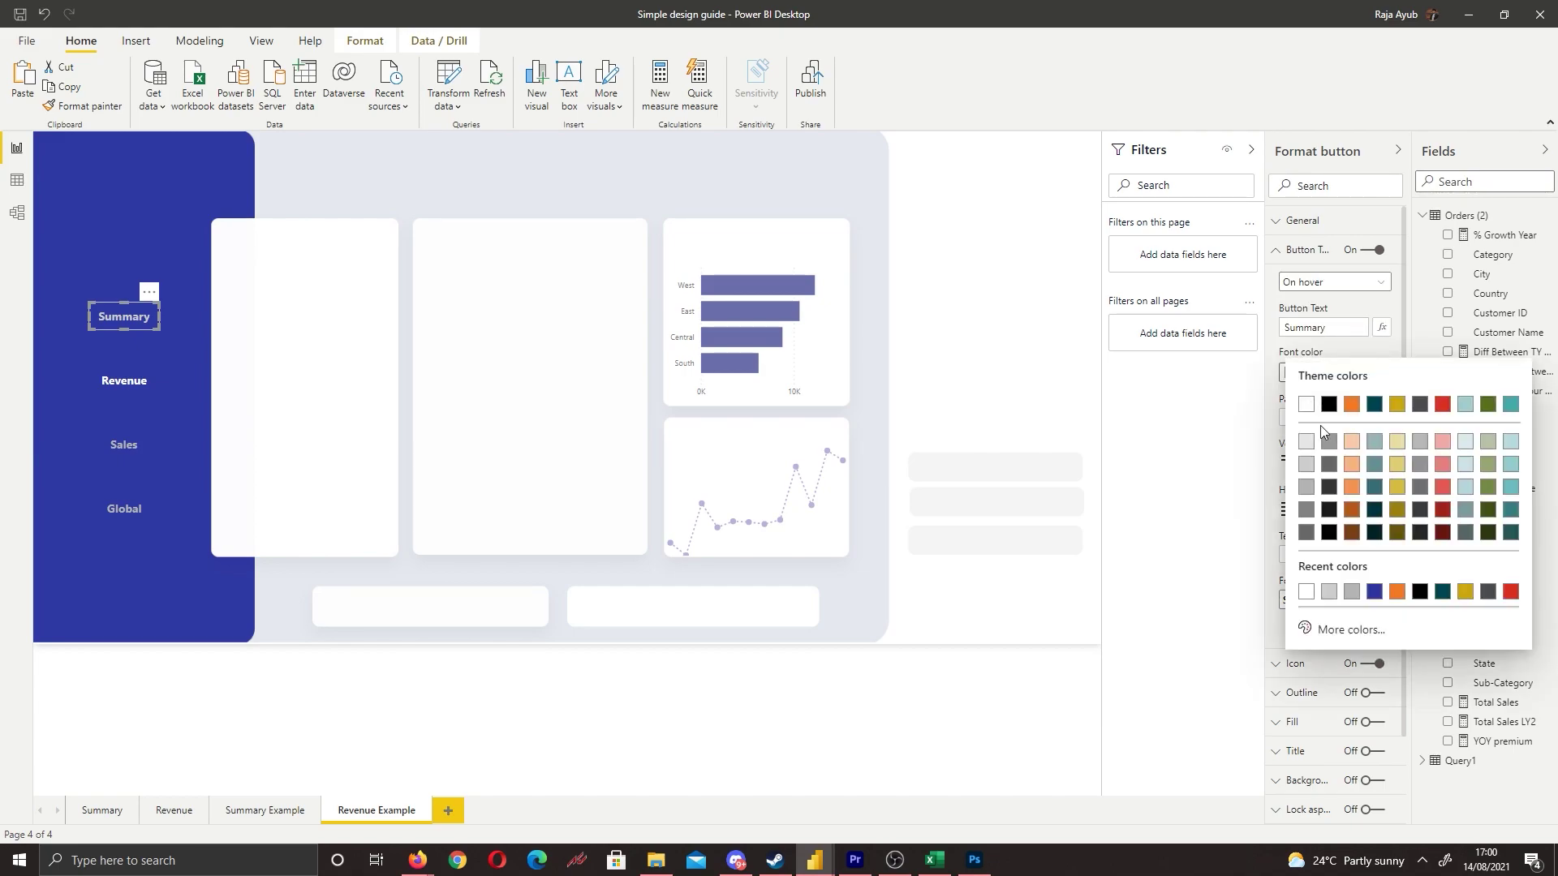
pyautogui.click(1306, 404)
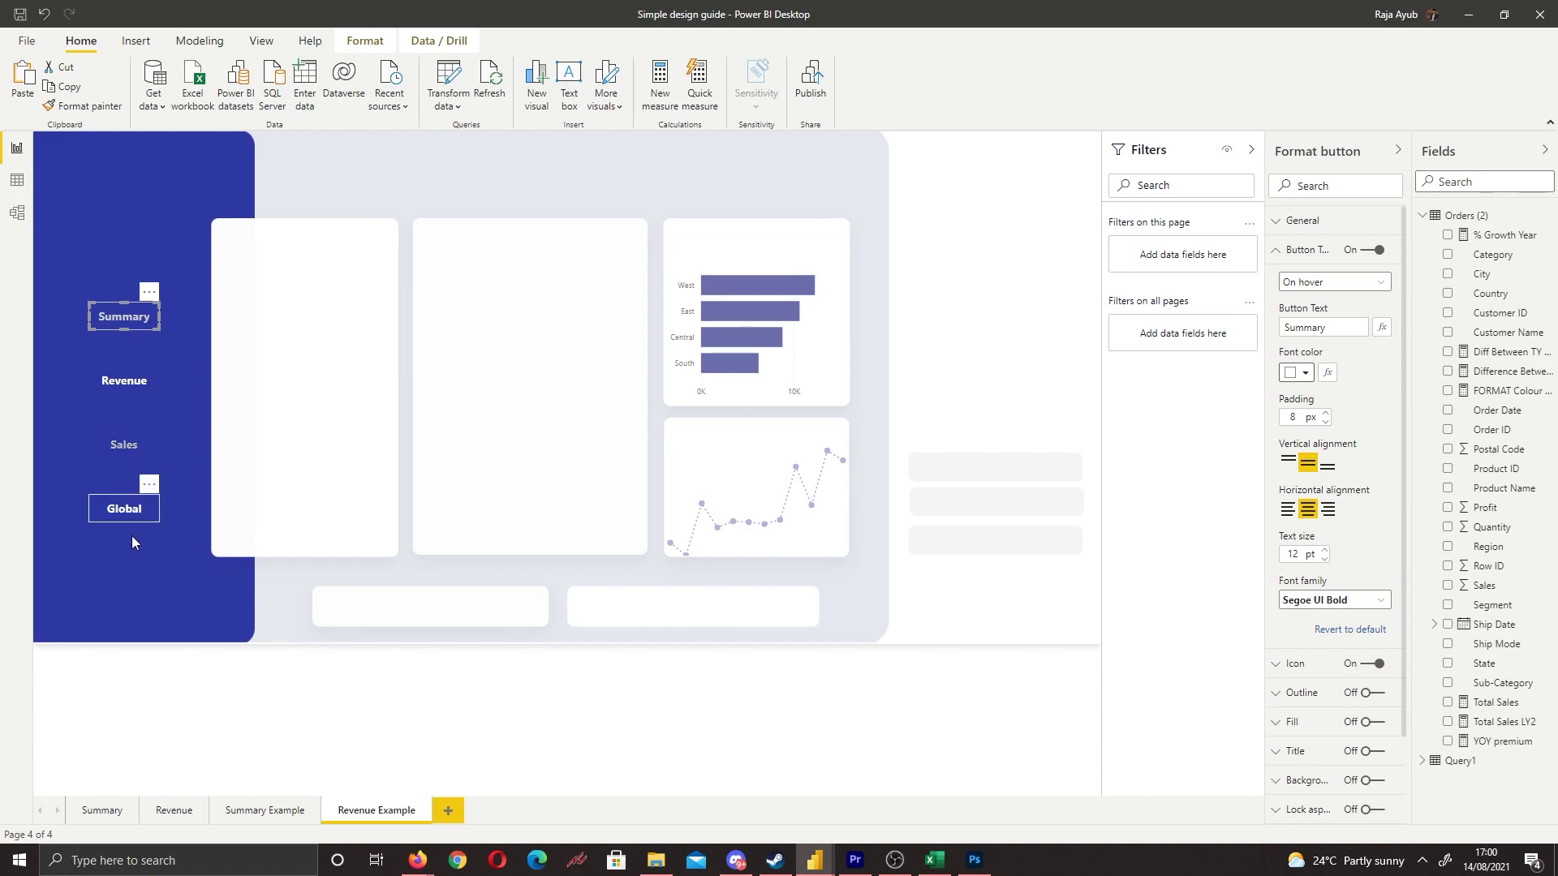
# Step: Compare the Summary and Revenue buttons' highlighting on the Summary Example and Revenue Example pages, including the Summary button's default-state font color
pyautogui.click(430, 710)
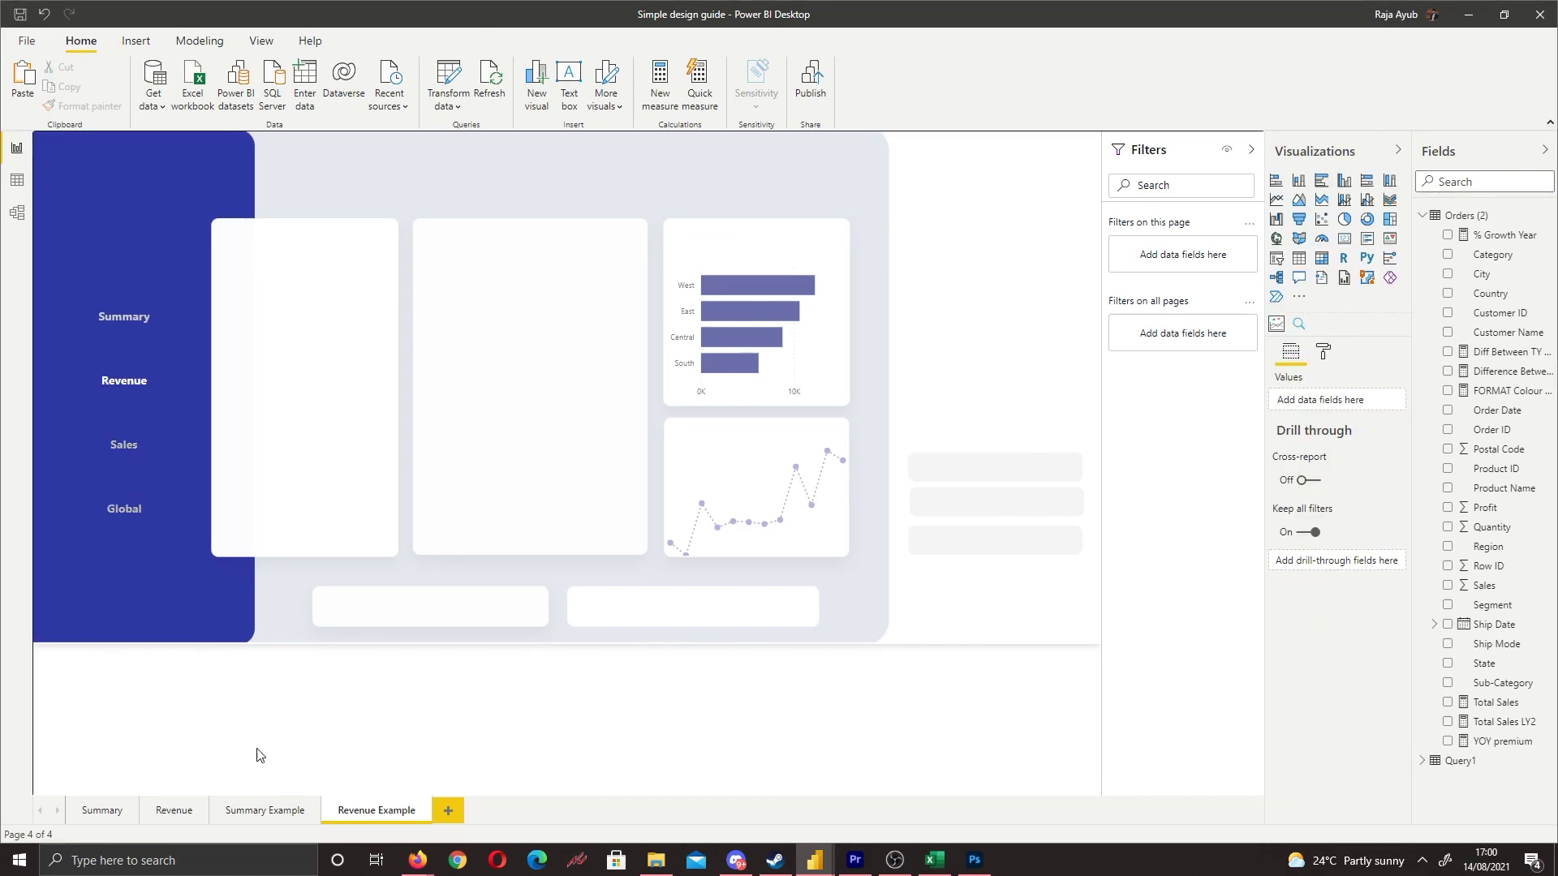
pyautogui.click(236, 808)
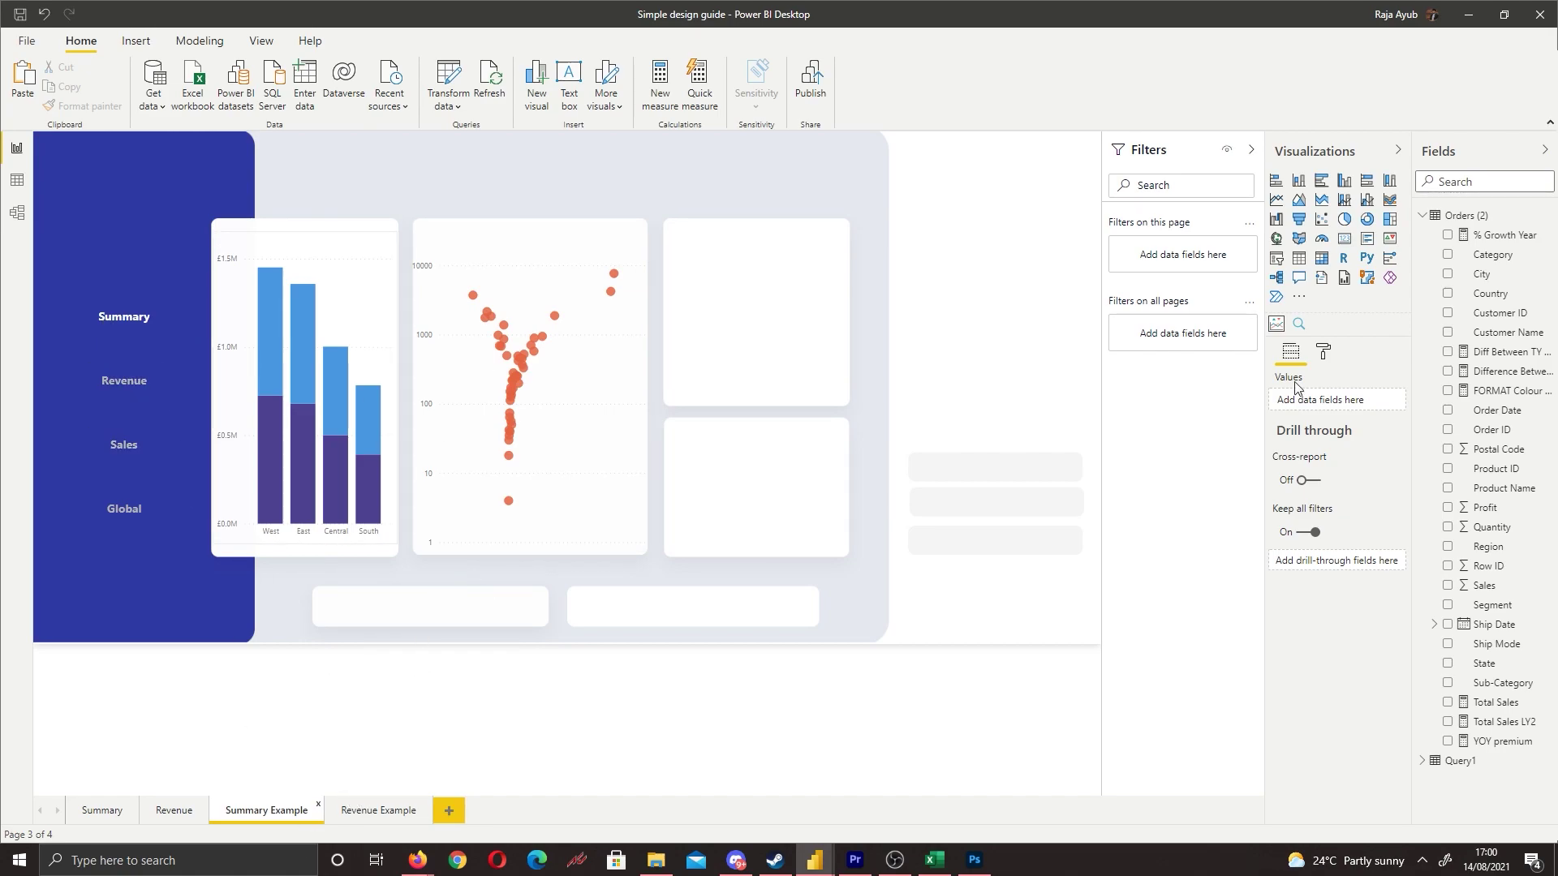
pyautogui.click(1323, 351)
pyautogui.click(123, 316)
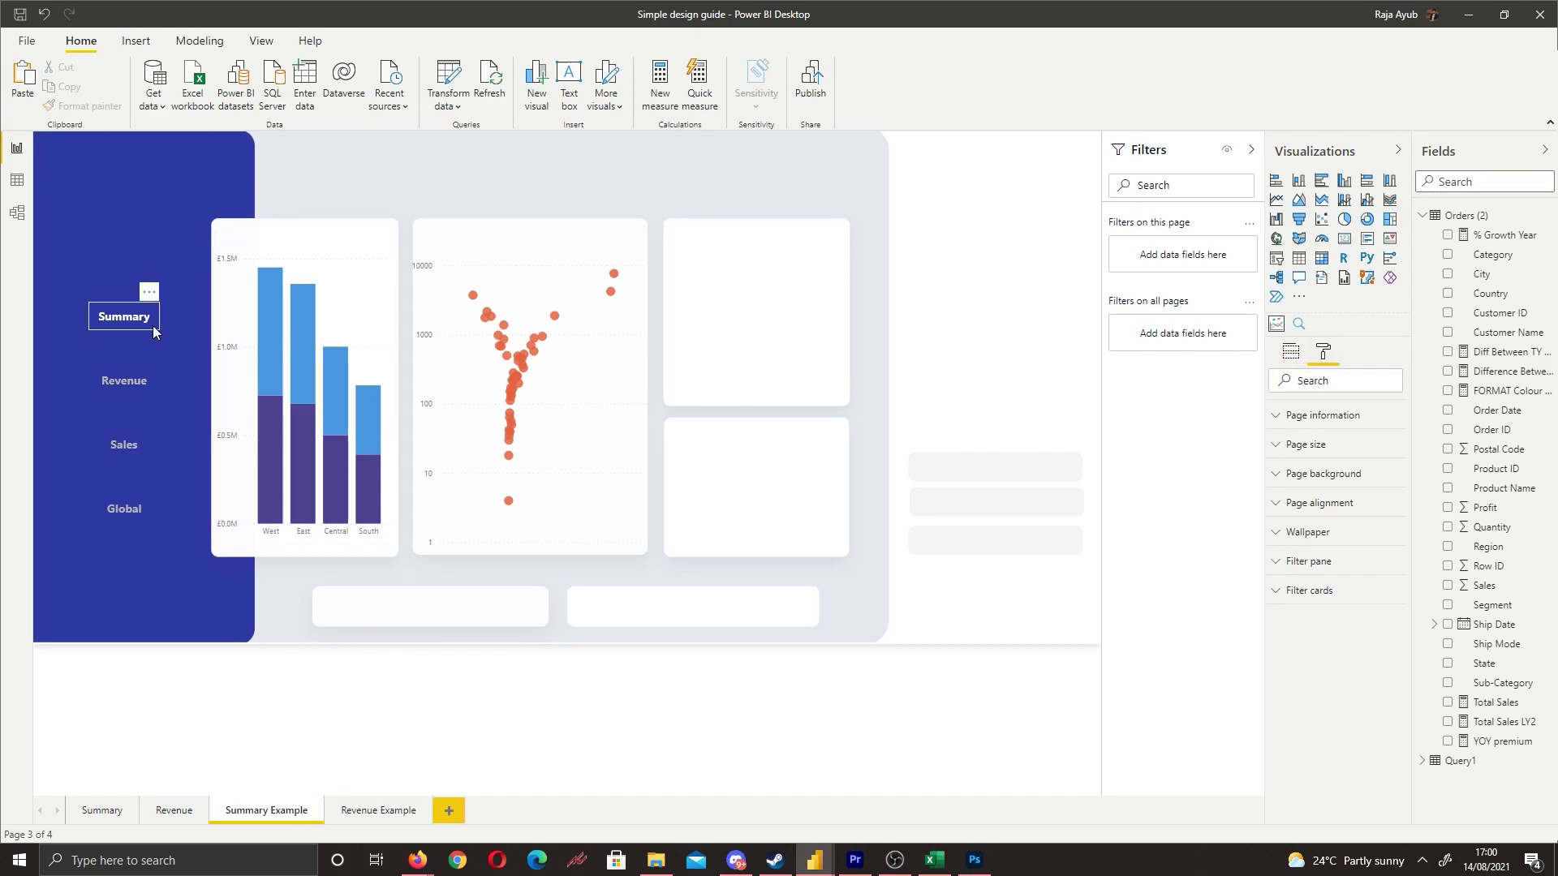
pyautogui.click(1309, 254)
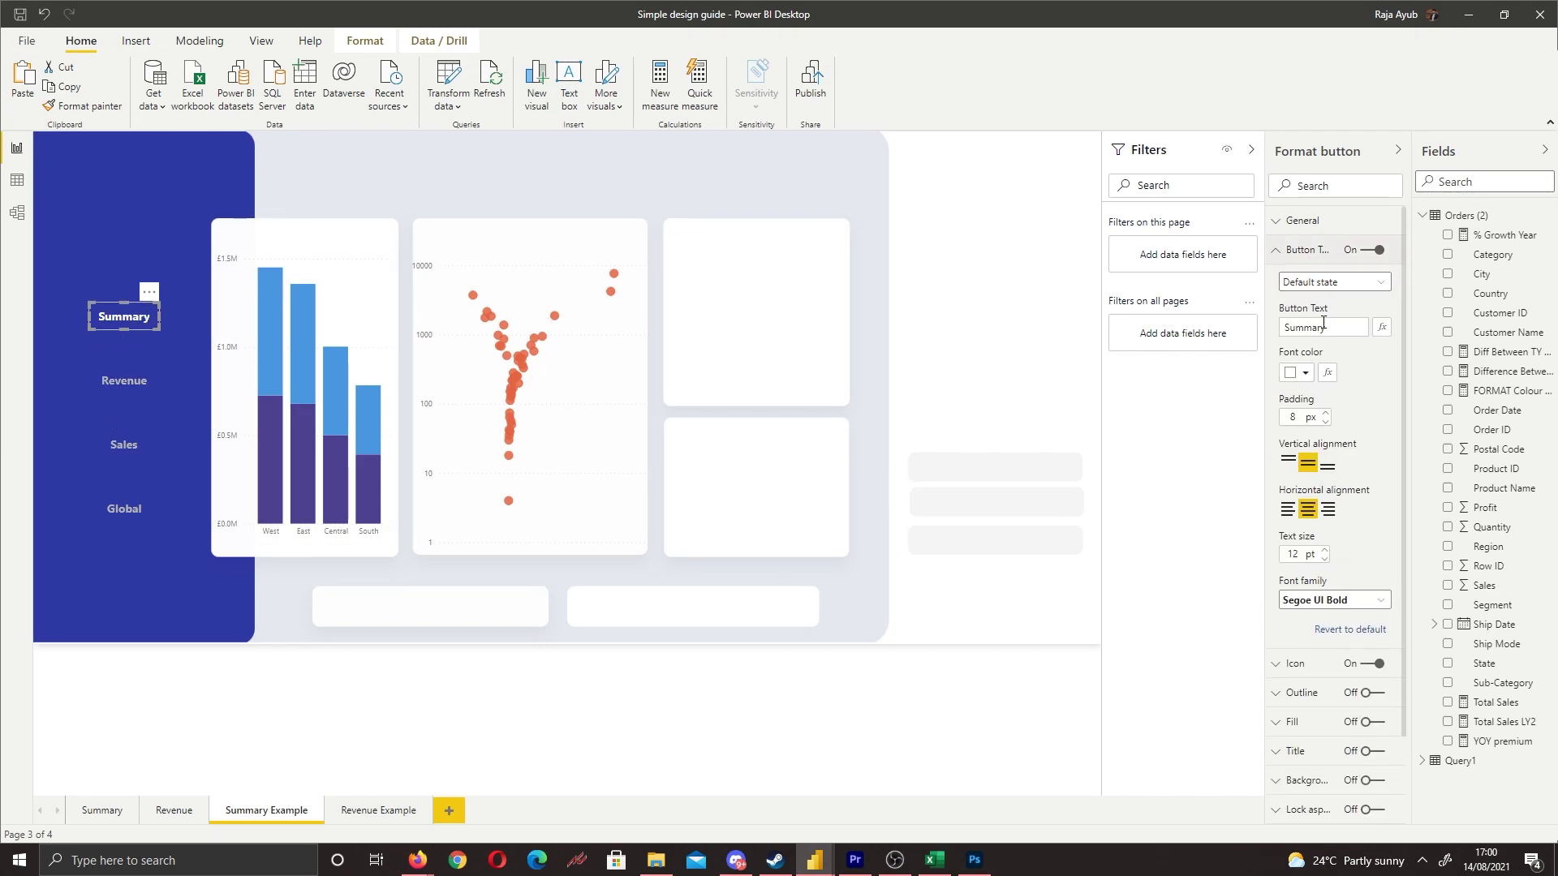
pyautogui.click(1298, 374)
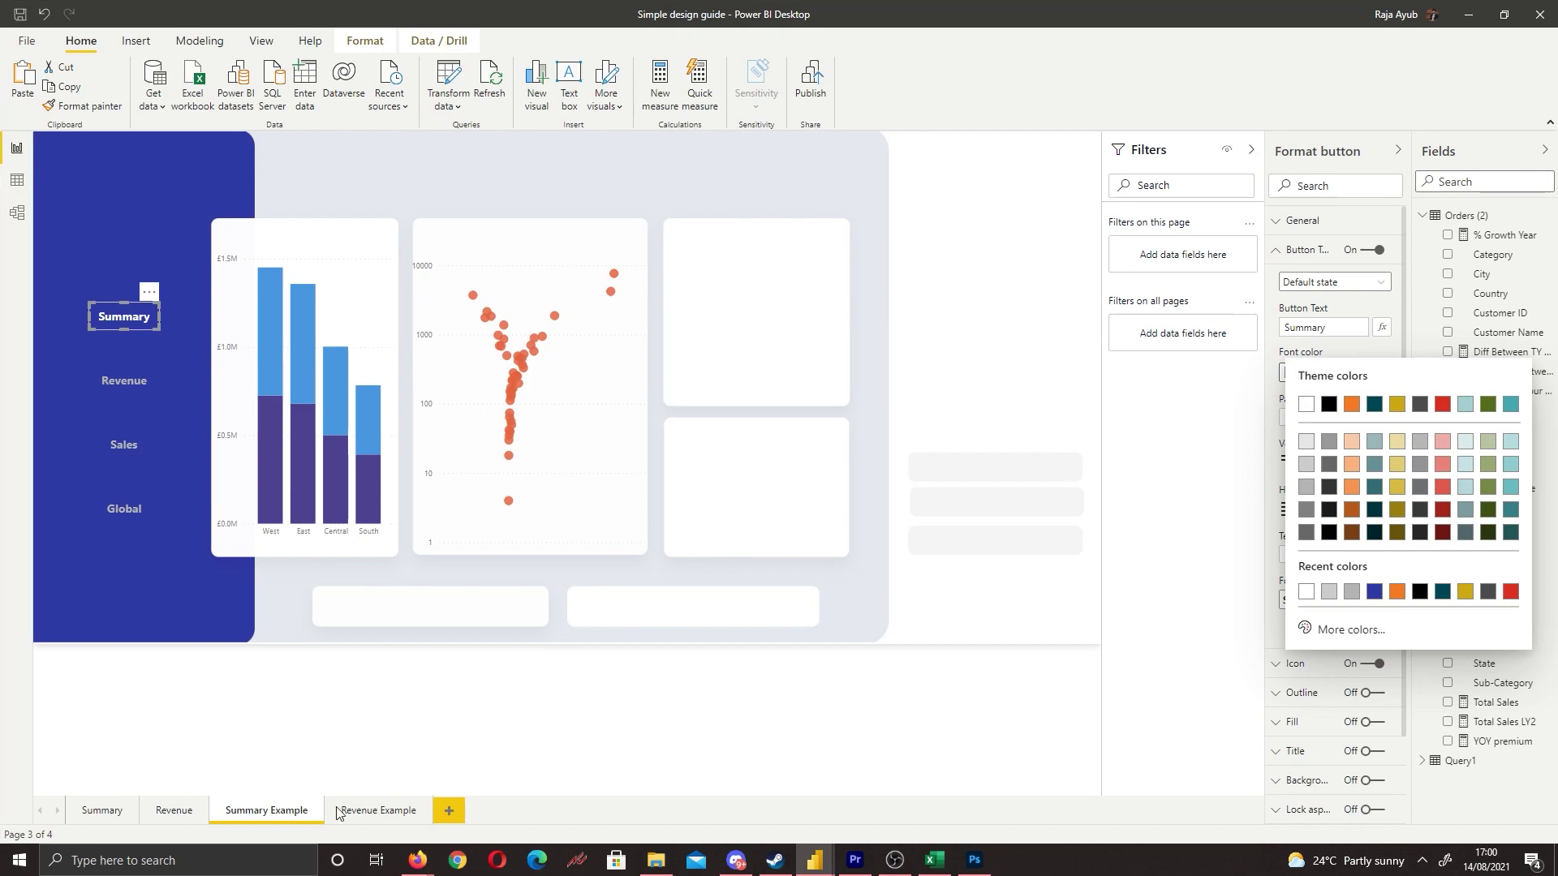
pyautogui.press('Escape')
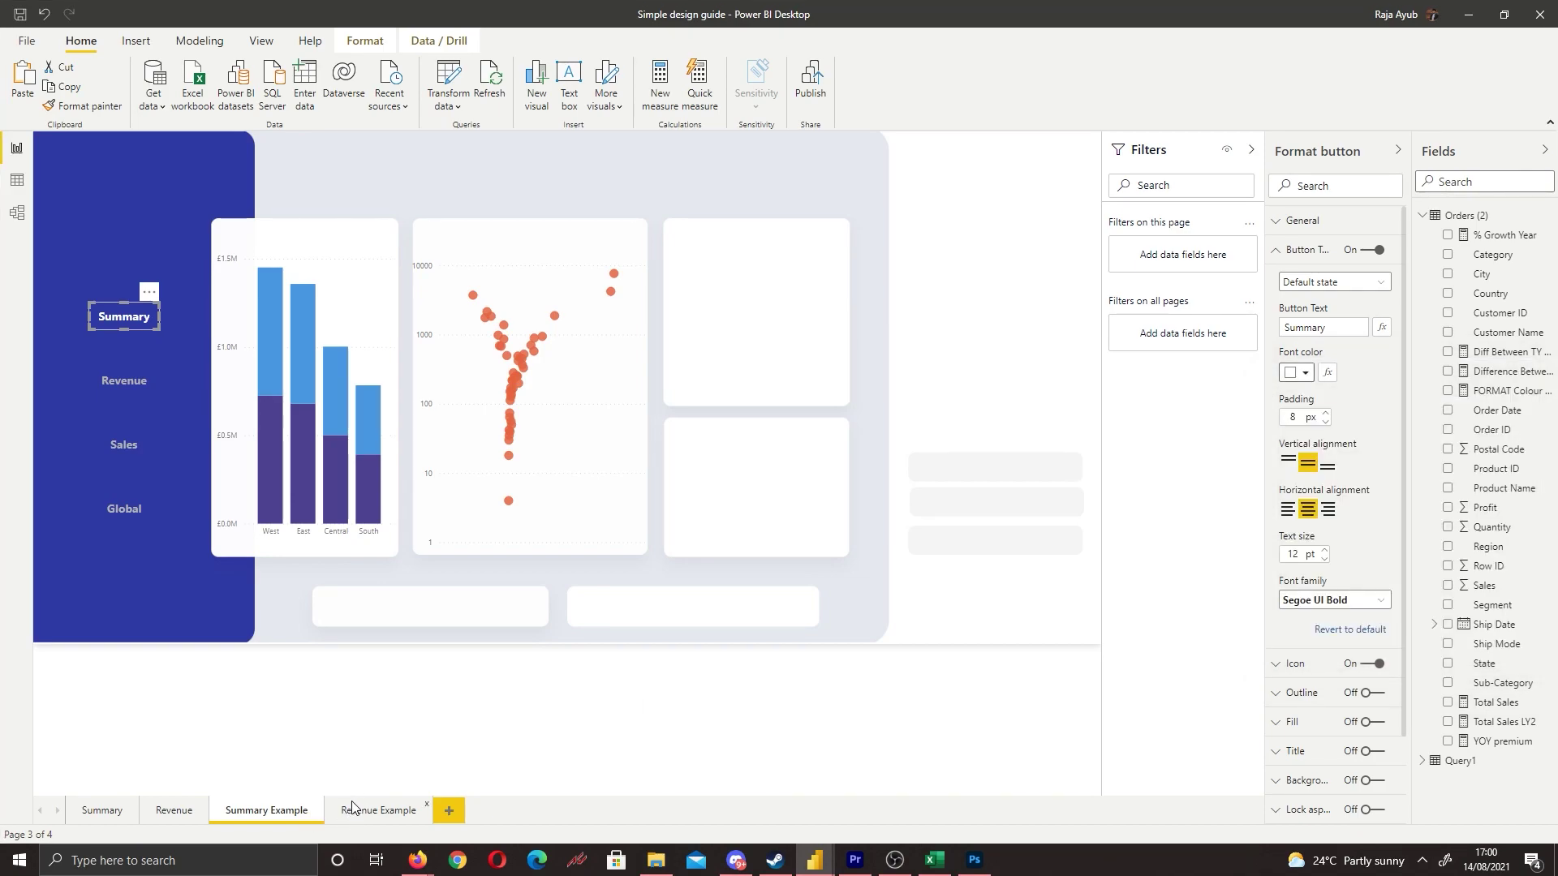
pyautogui.click(366, 811)
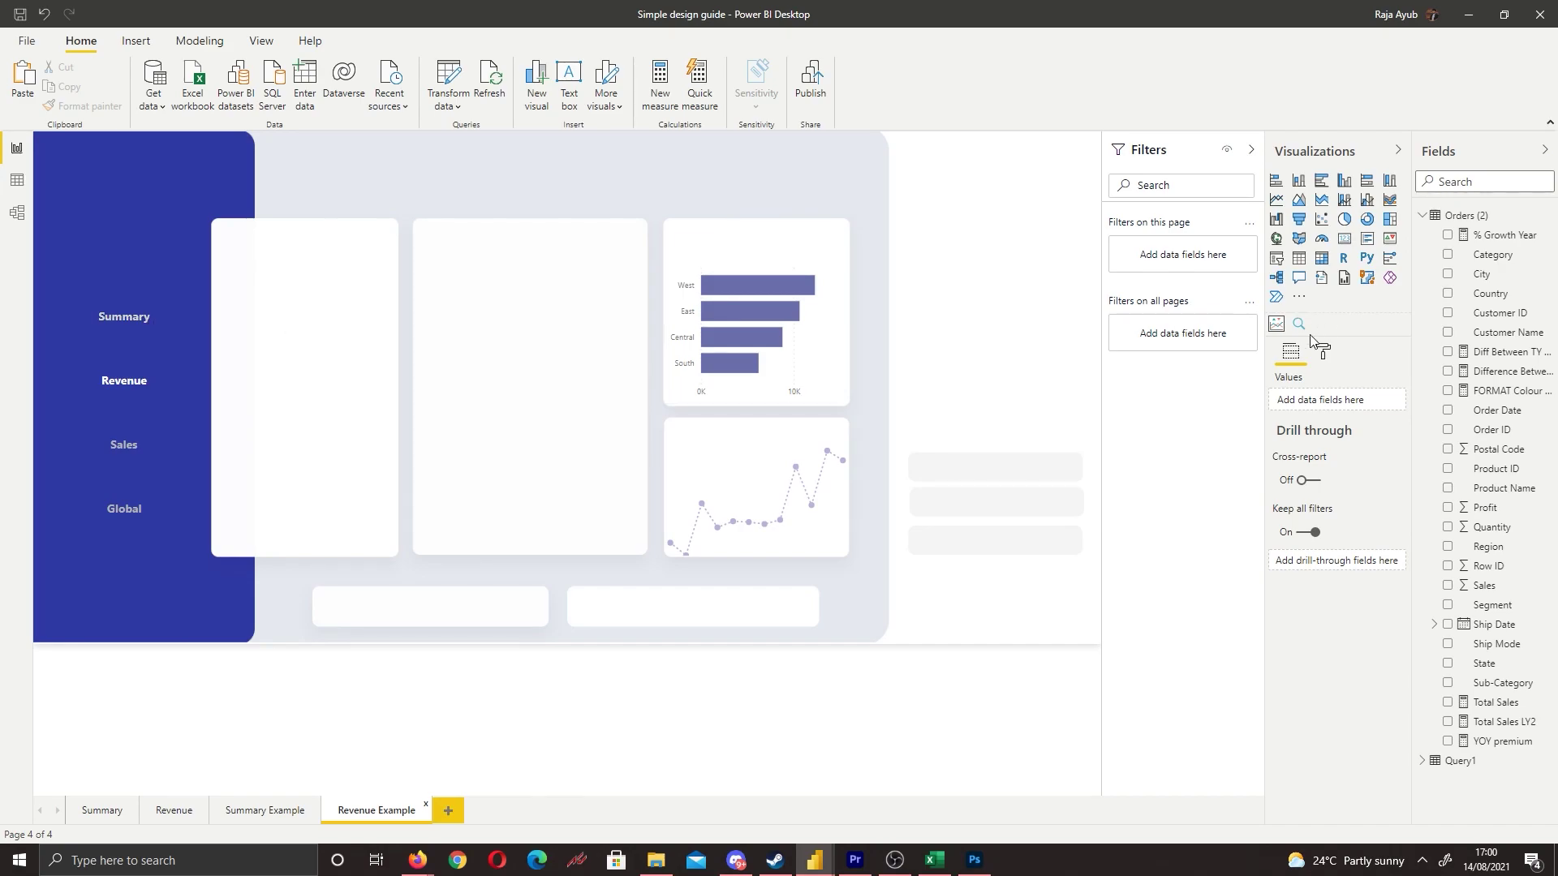
pyautogui.click(1324, 355)
pyautogui.click(152, 396)
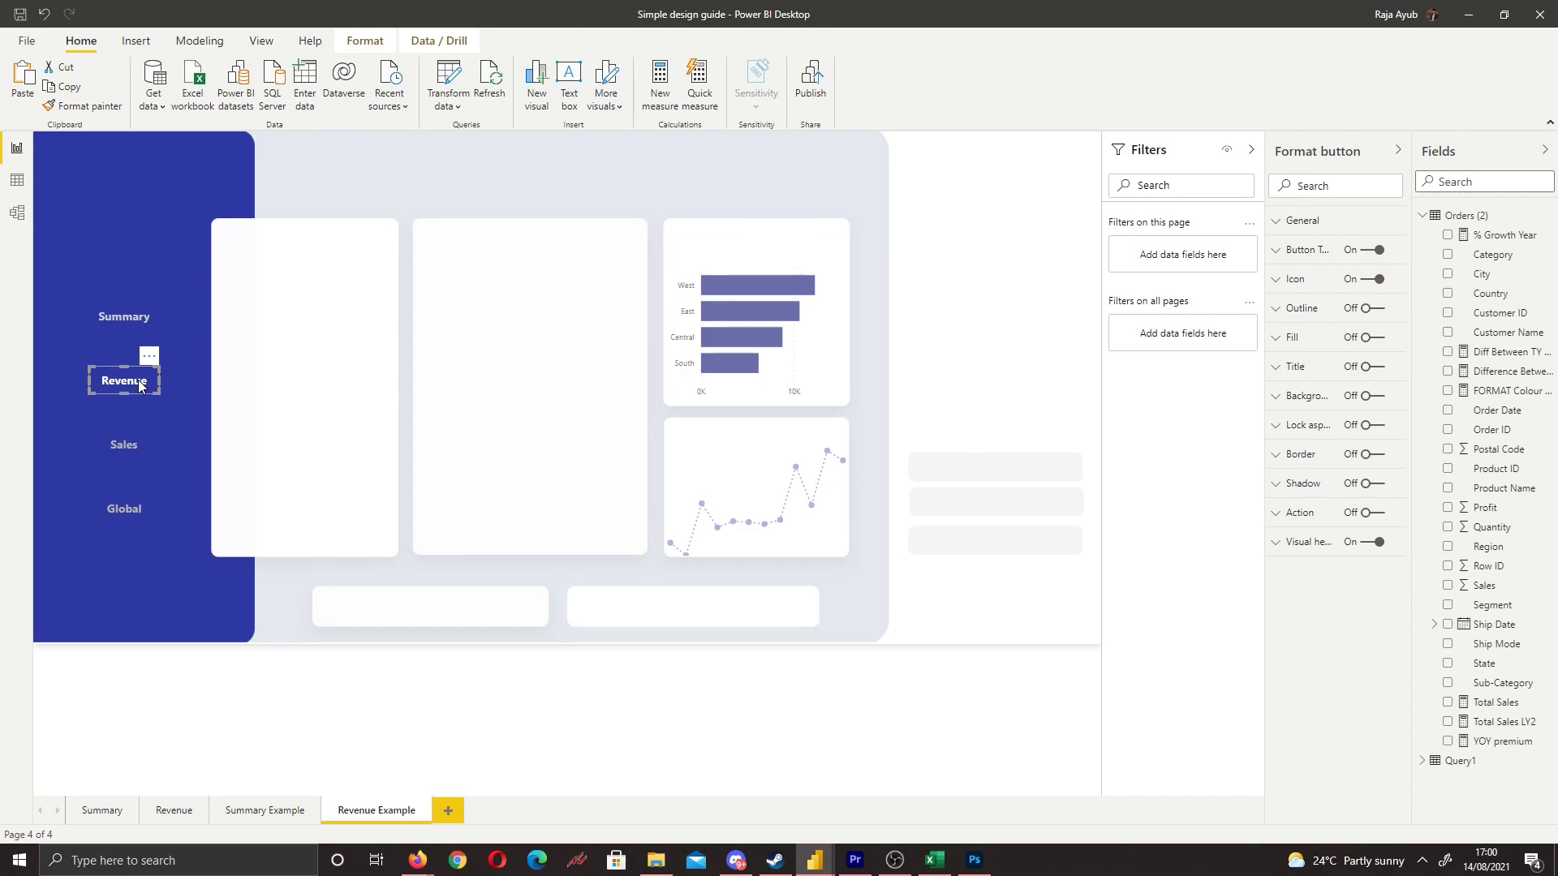
pyautogui.click(272, 657)
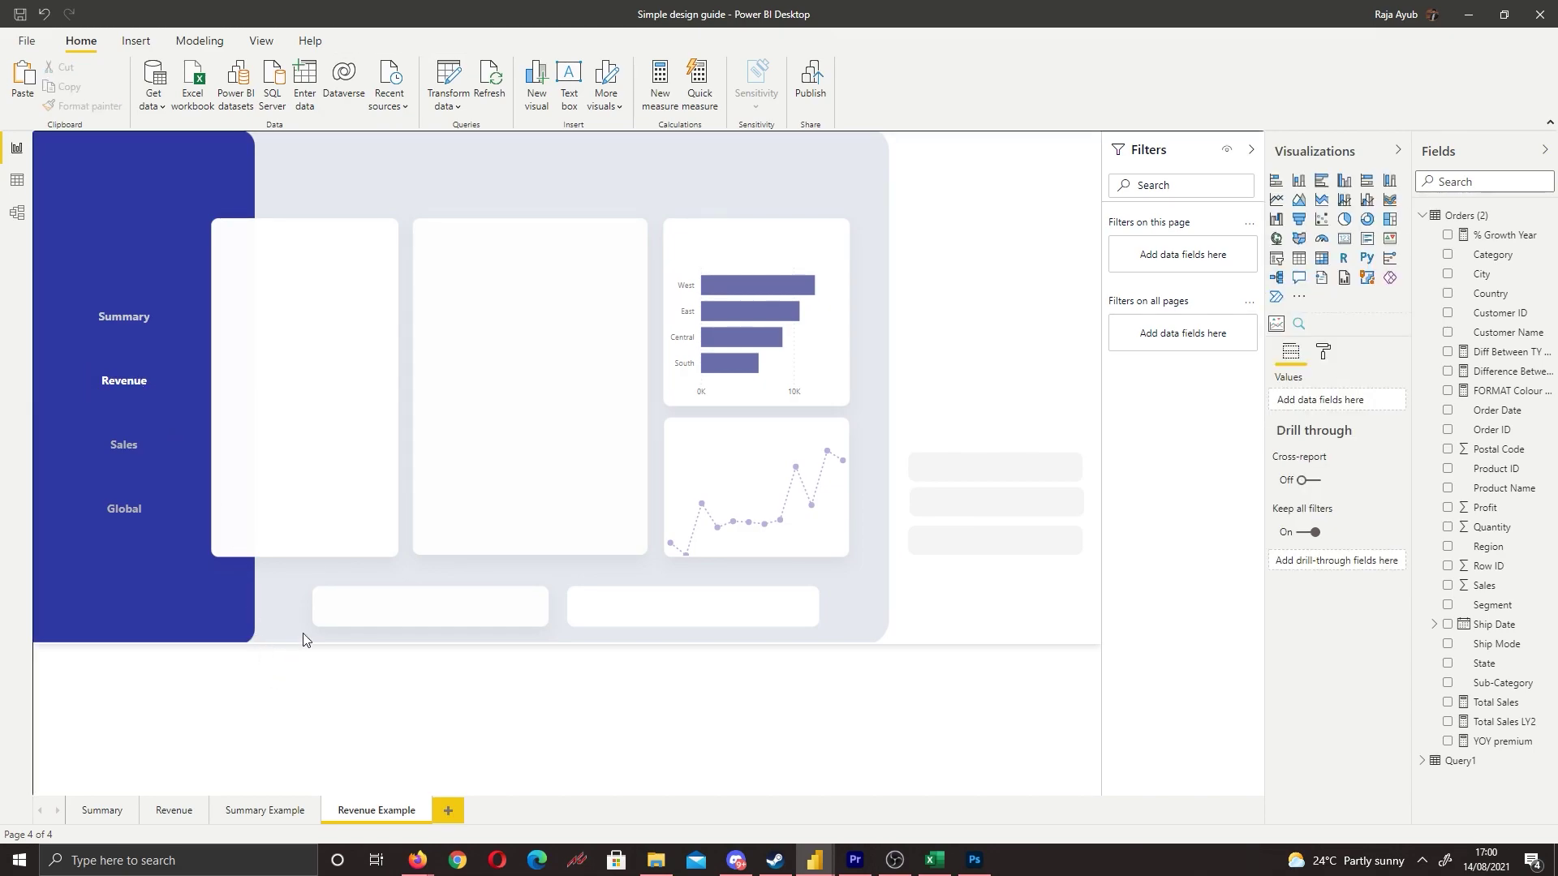
pyautogui.click(147, 315)
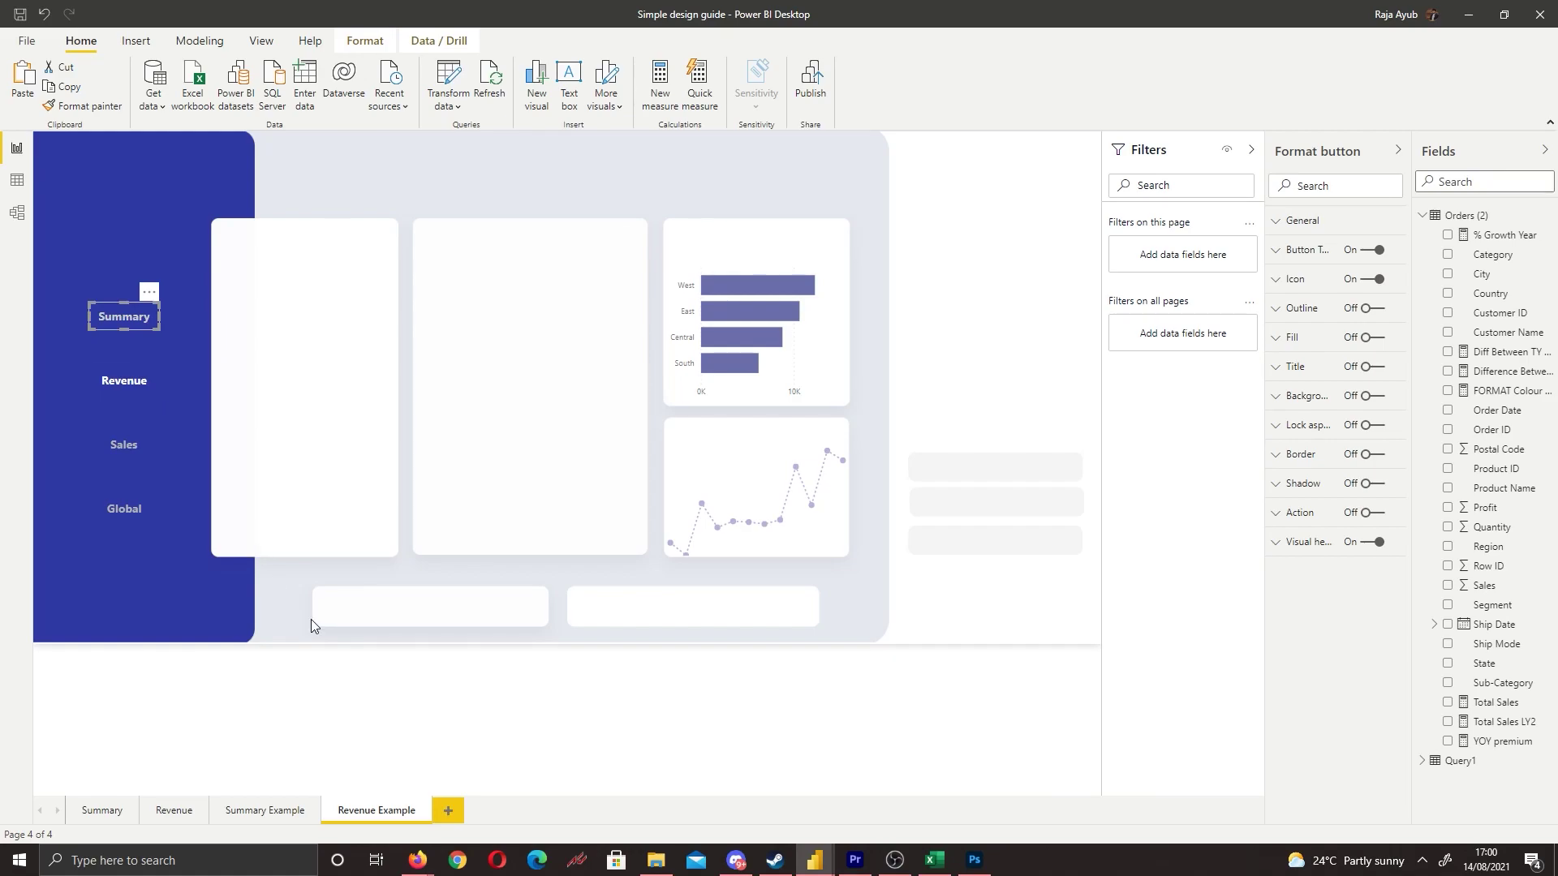
pyautogui.click(610, 722)
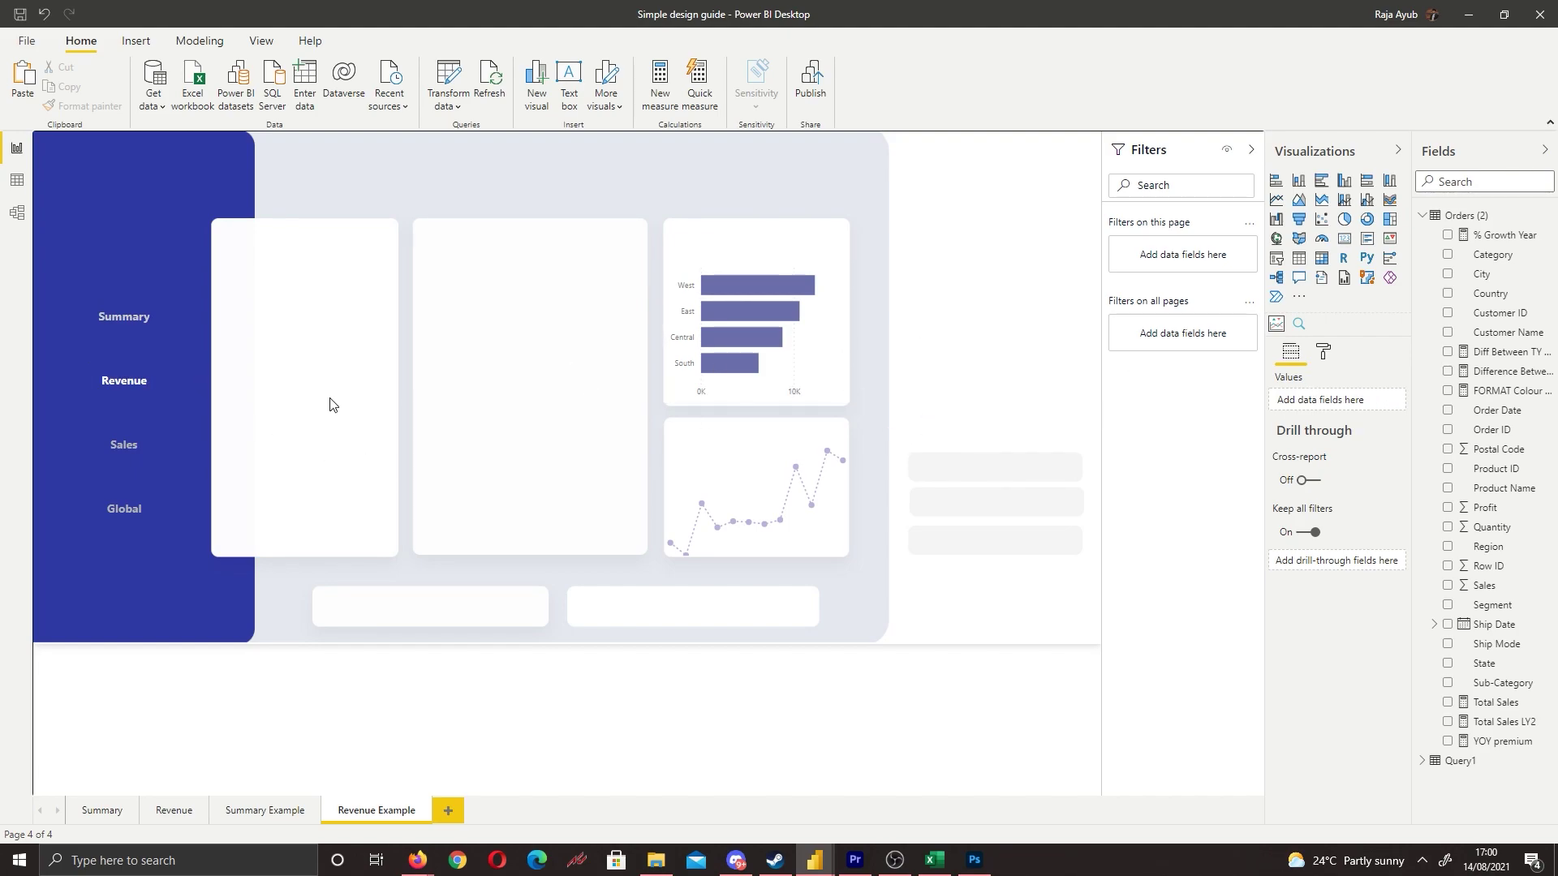
# Step: Enable the action of the Summary button on the Revenue Example page and set it to page navigation with destination Summary Example
pyautogui.click(152, 321)
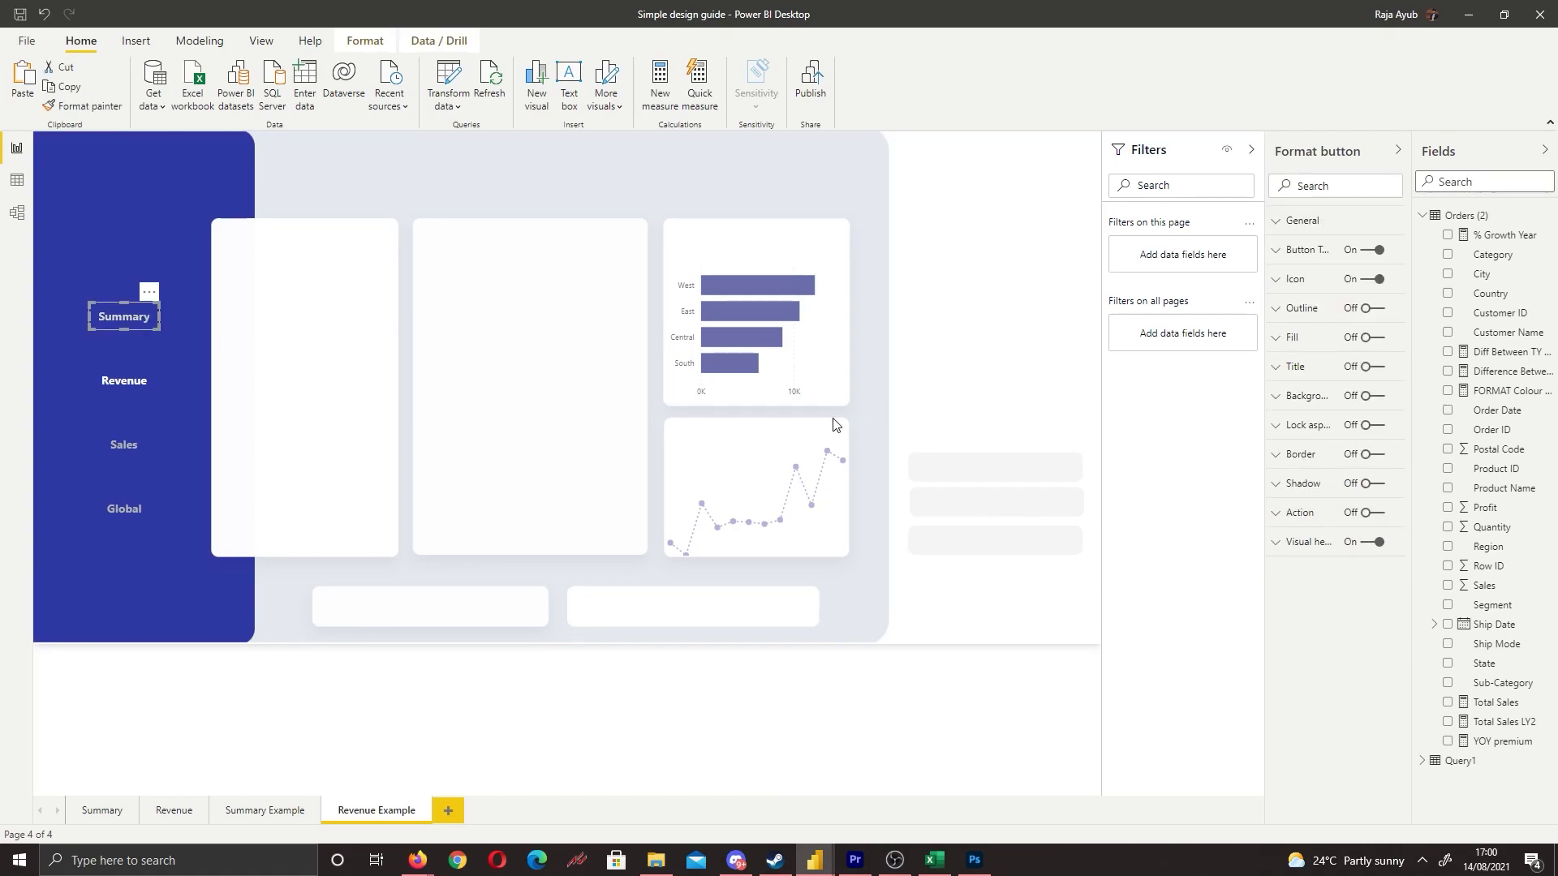
pyautogui.click(1371, 513)
pyautogui.click(1298, 513)
pyautogui.click(1314, 561)
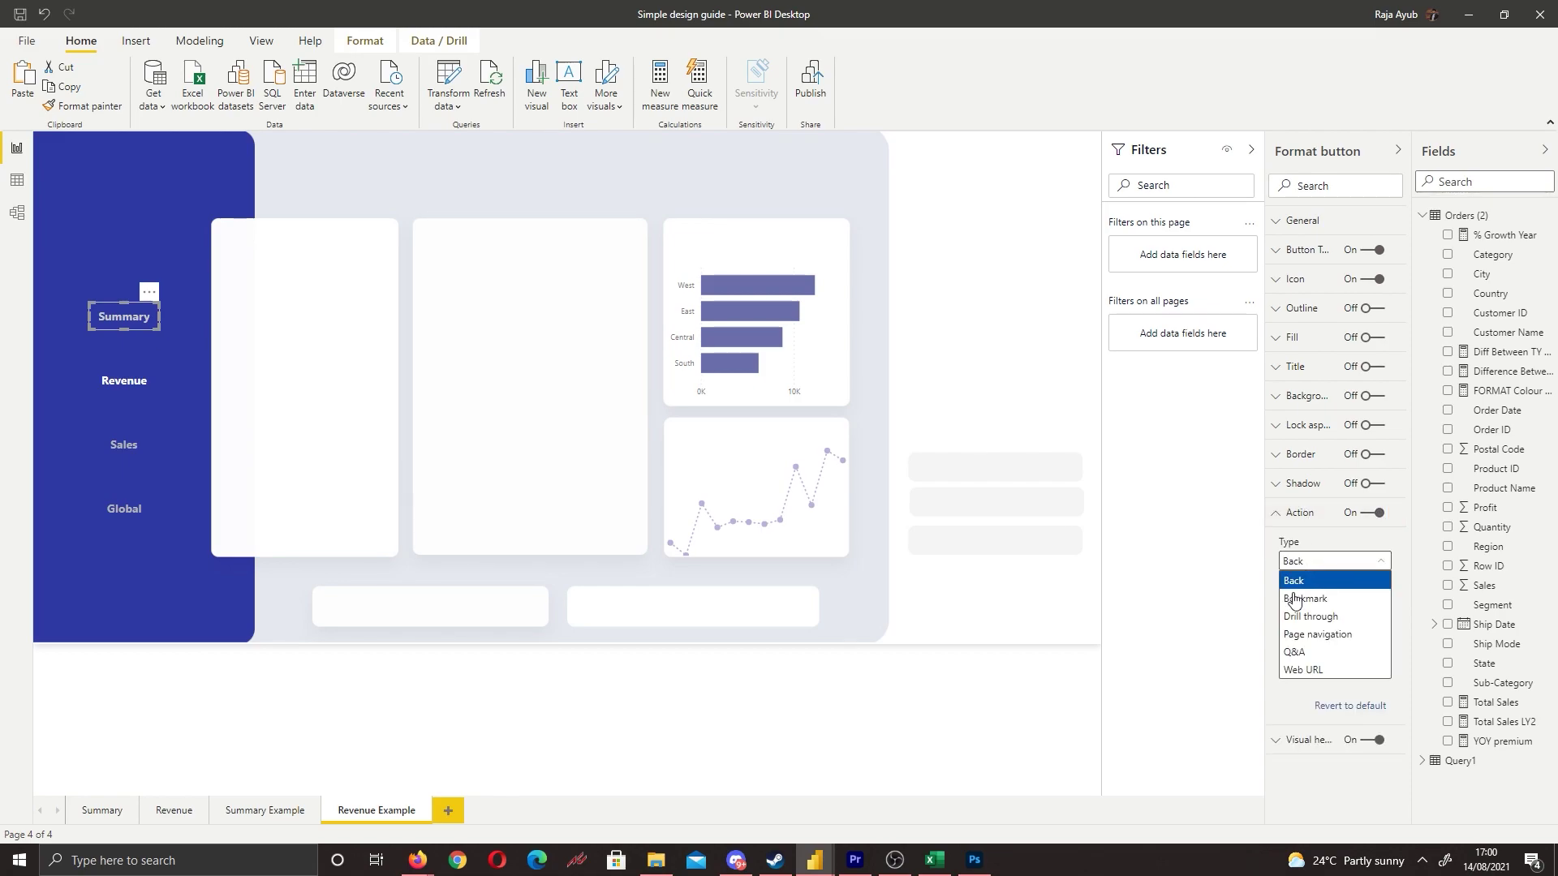
pyautogui.click(1300, 634)
pyautogui.click(1322, 611)
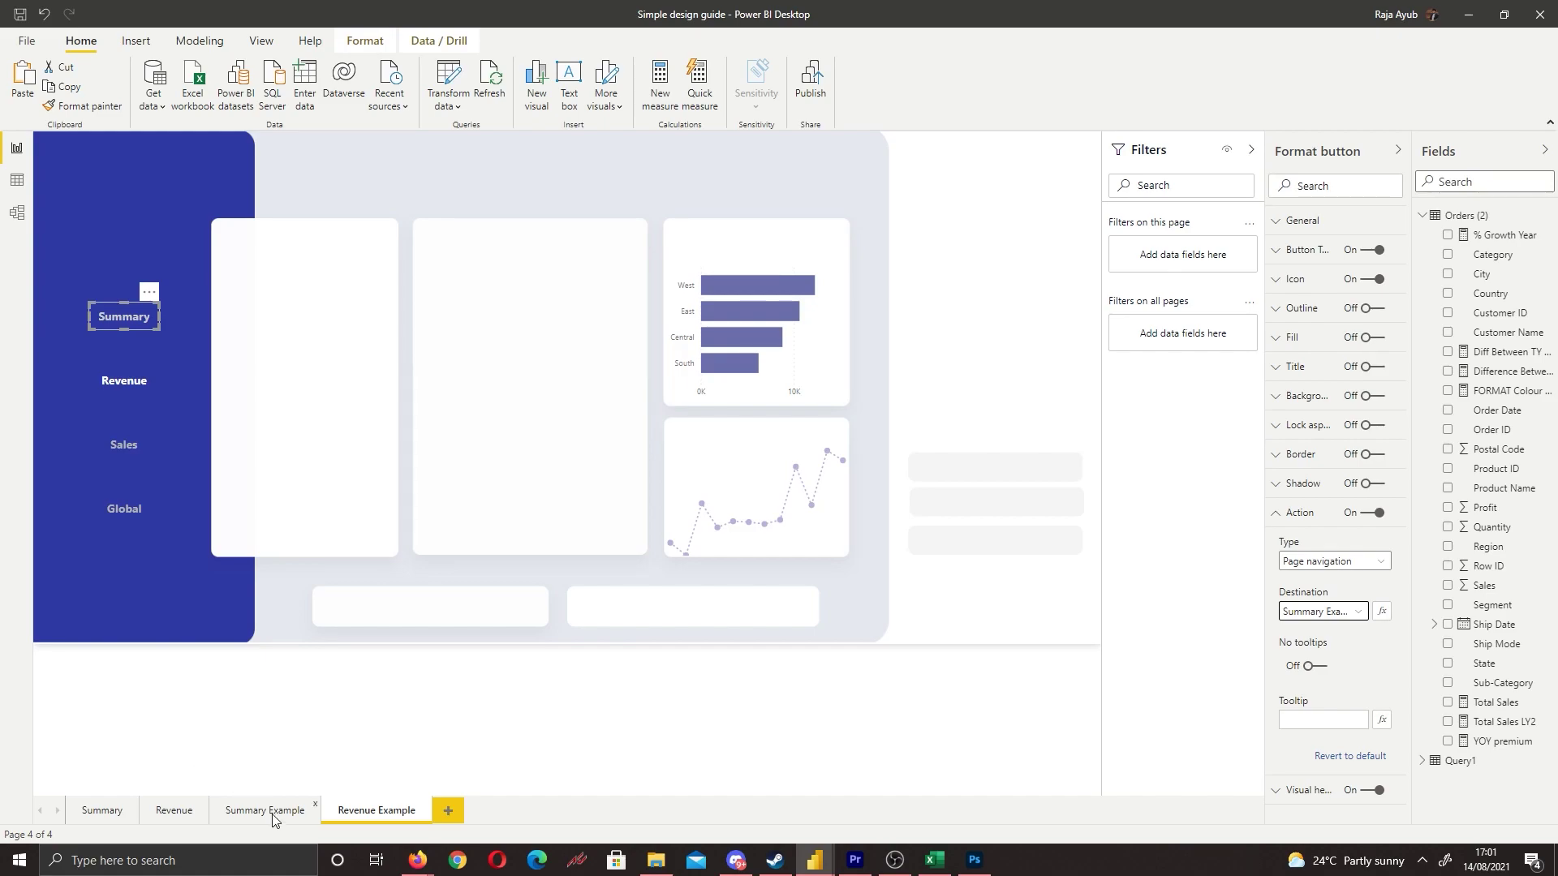
# Step: Set the Summary button's tooltip to "Switch to Summary" and follow the button to the Summary Example page
pyautogui.click(1330, 721)
pyautogui.write('Switch to S')
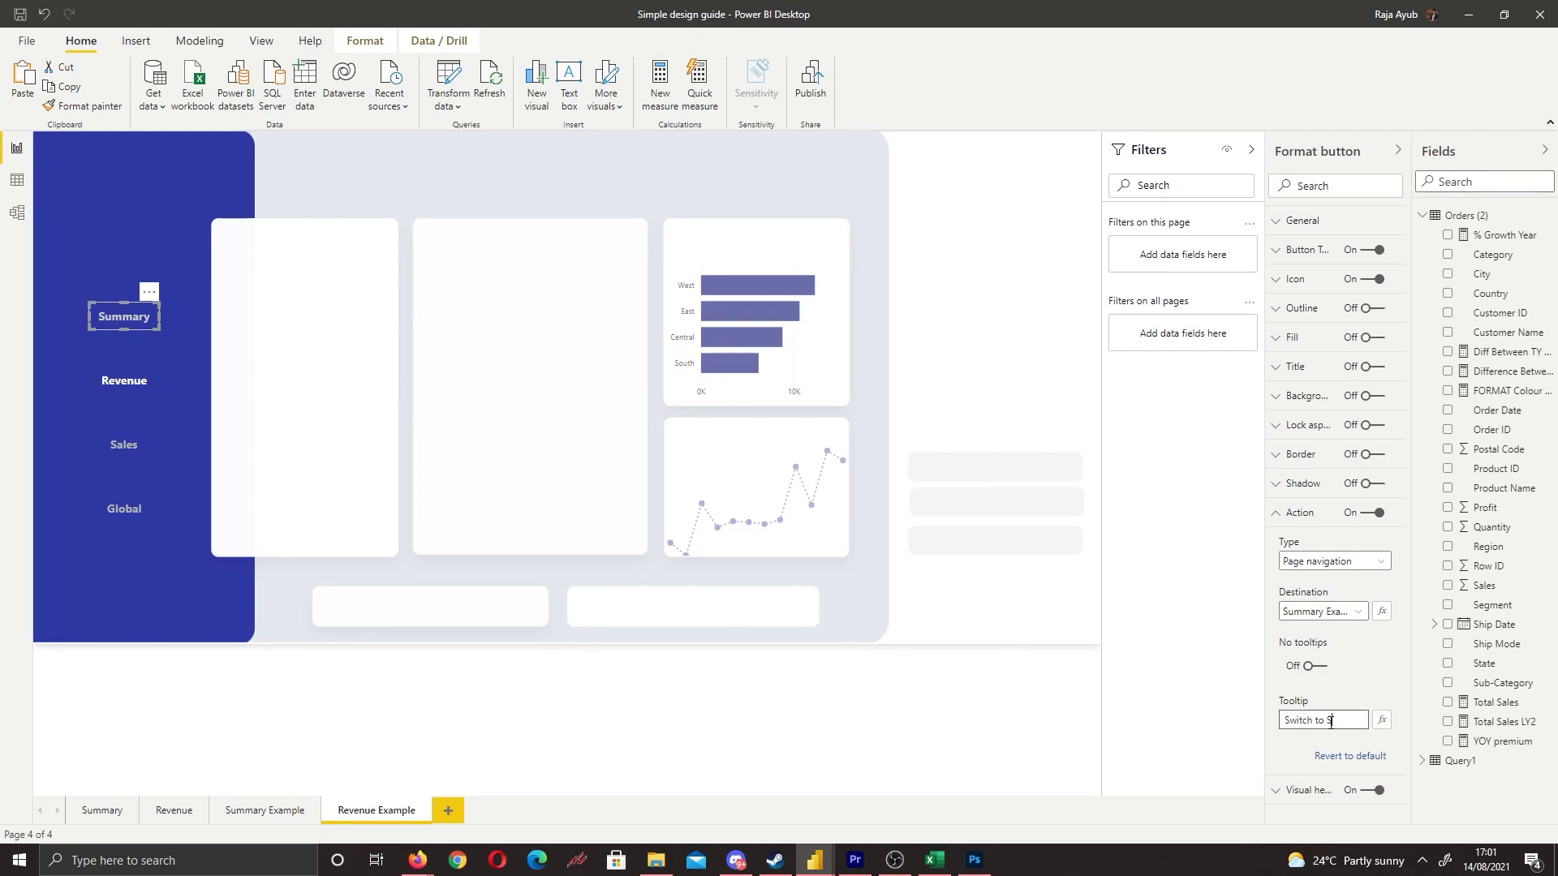
pyautogui.write('ummary')
pyautogui.press('Return')
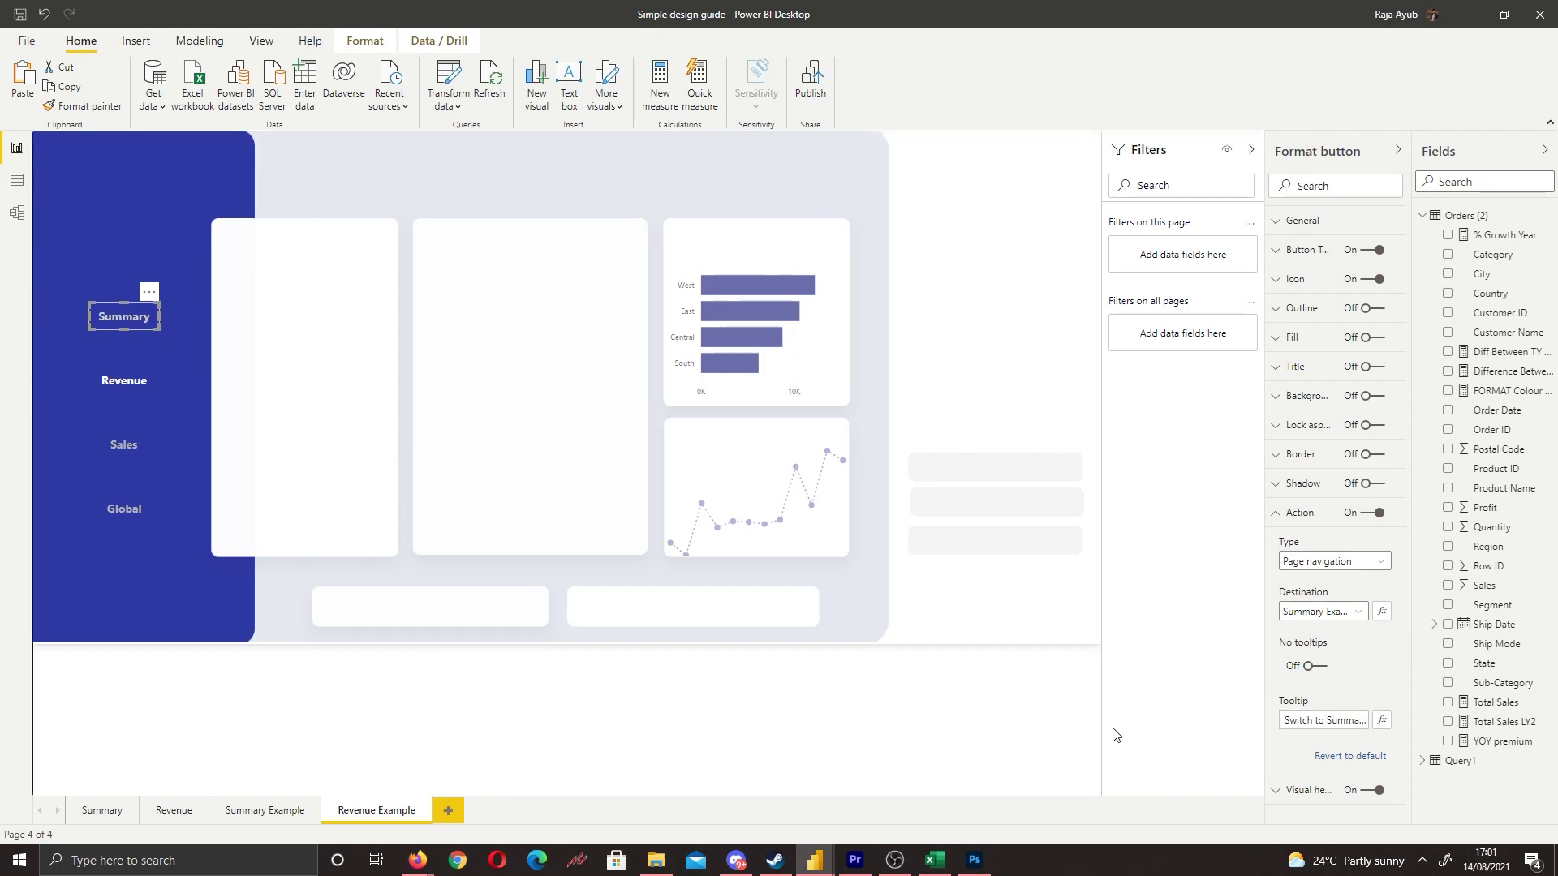
pyautogui.keyDown('ctrl'); pyautogui.click(135, 313); pyautogui.keyUp('ctrl')
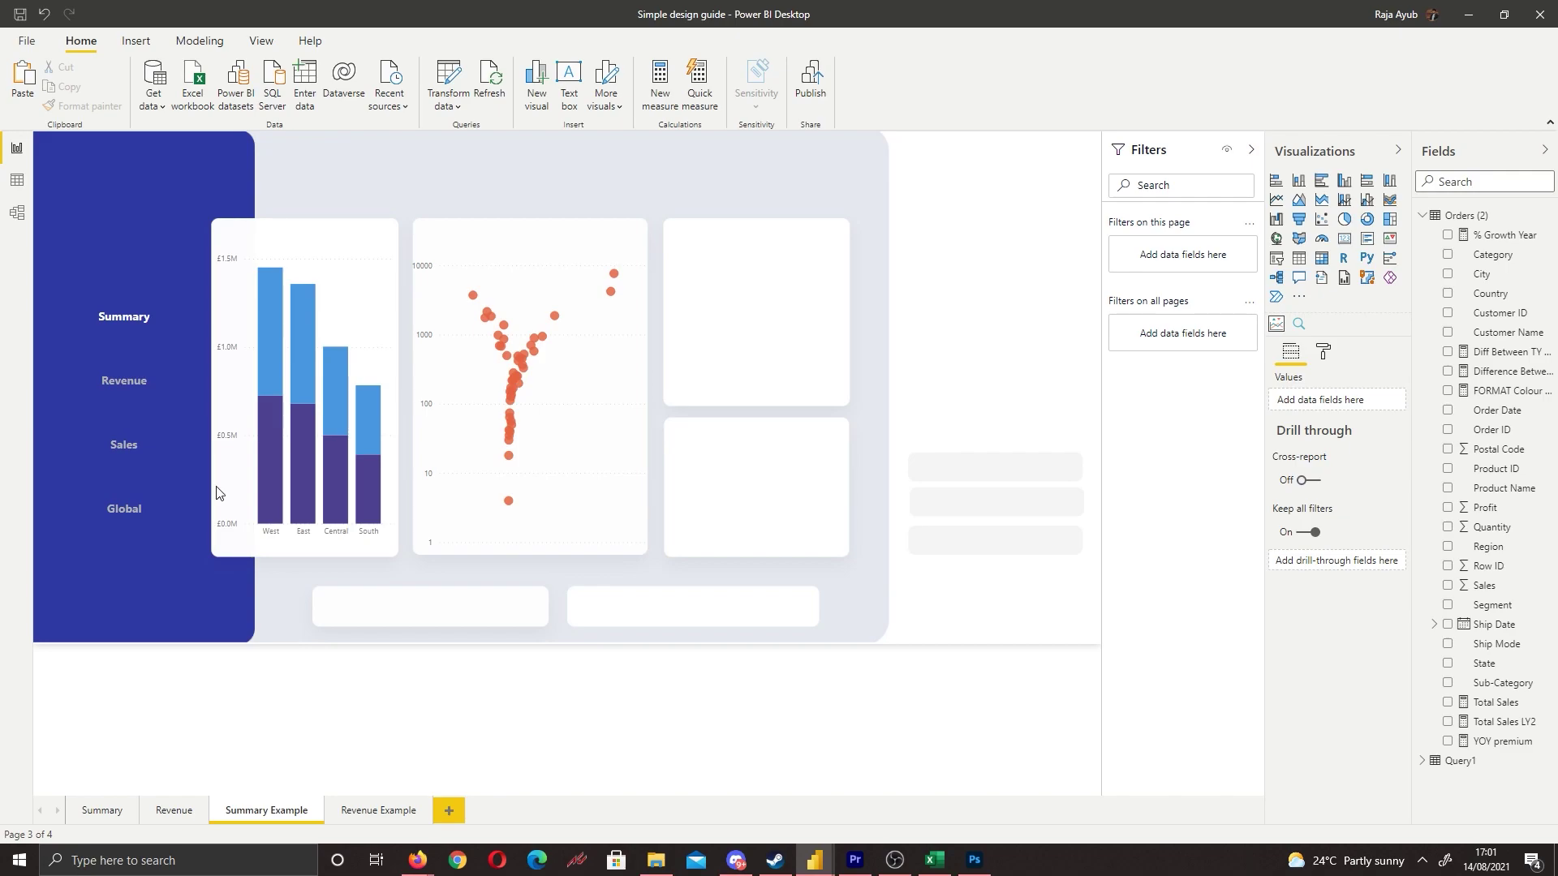
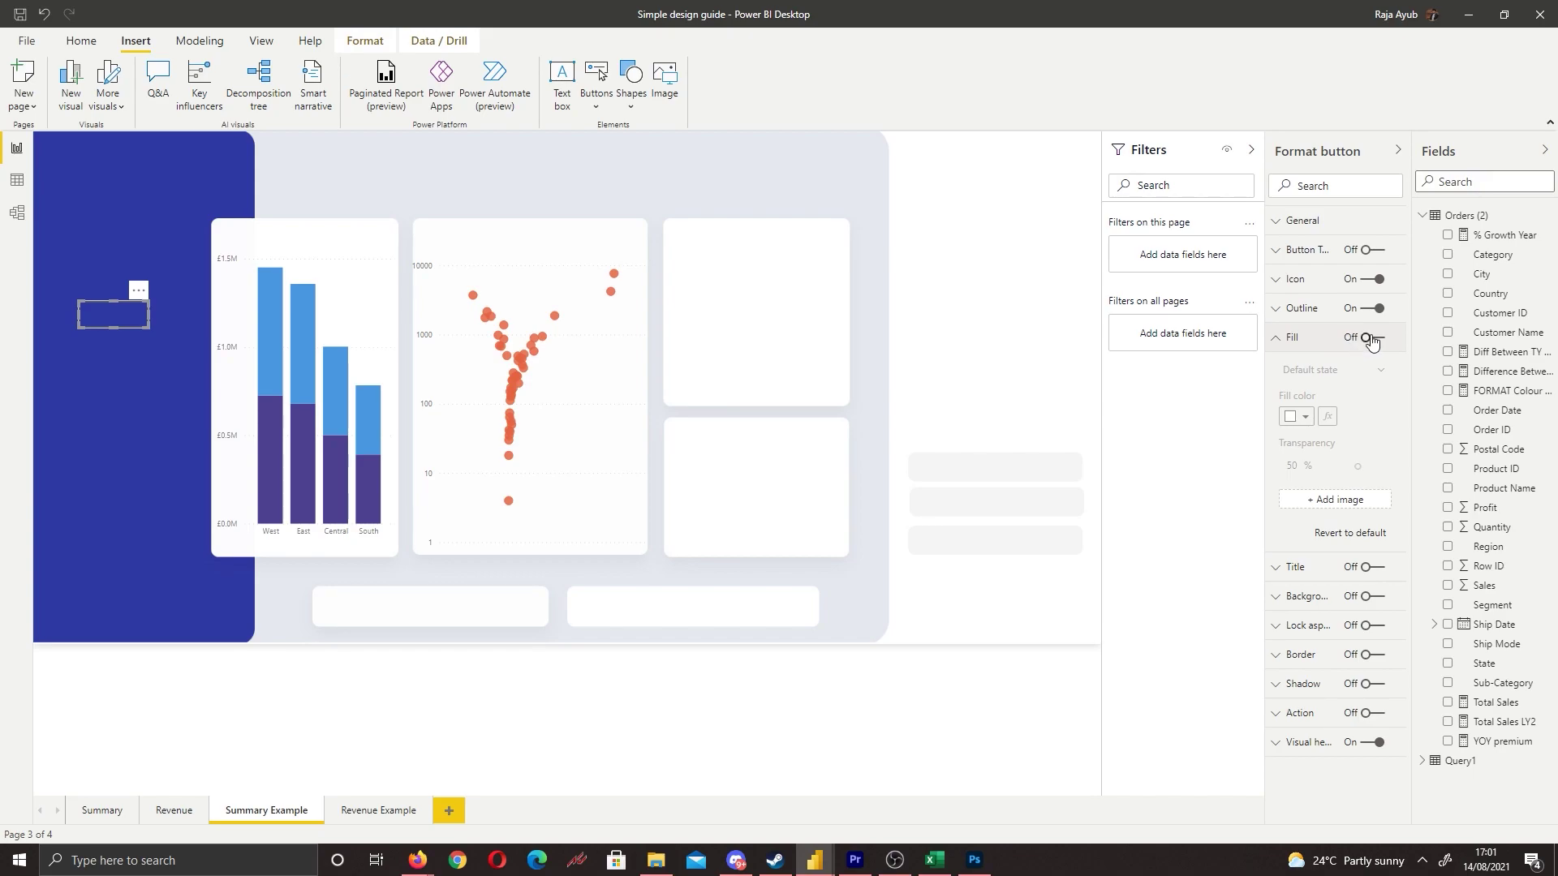
pyautogui.click(1375, 339)
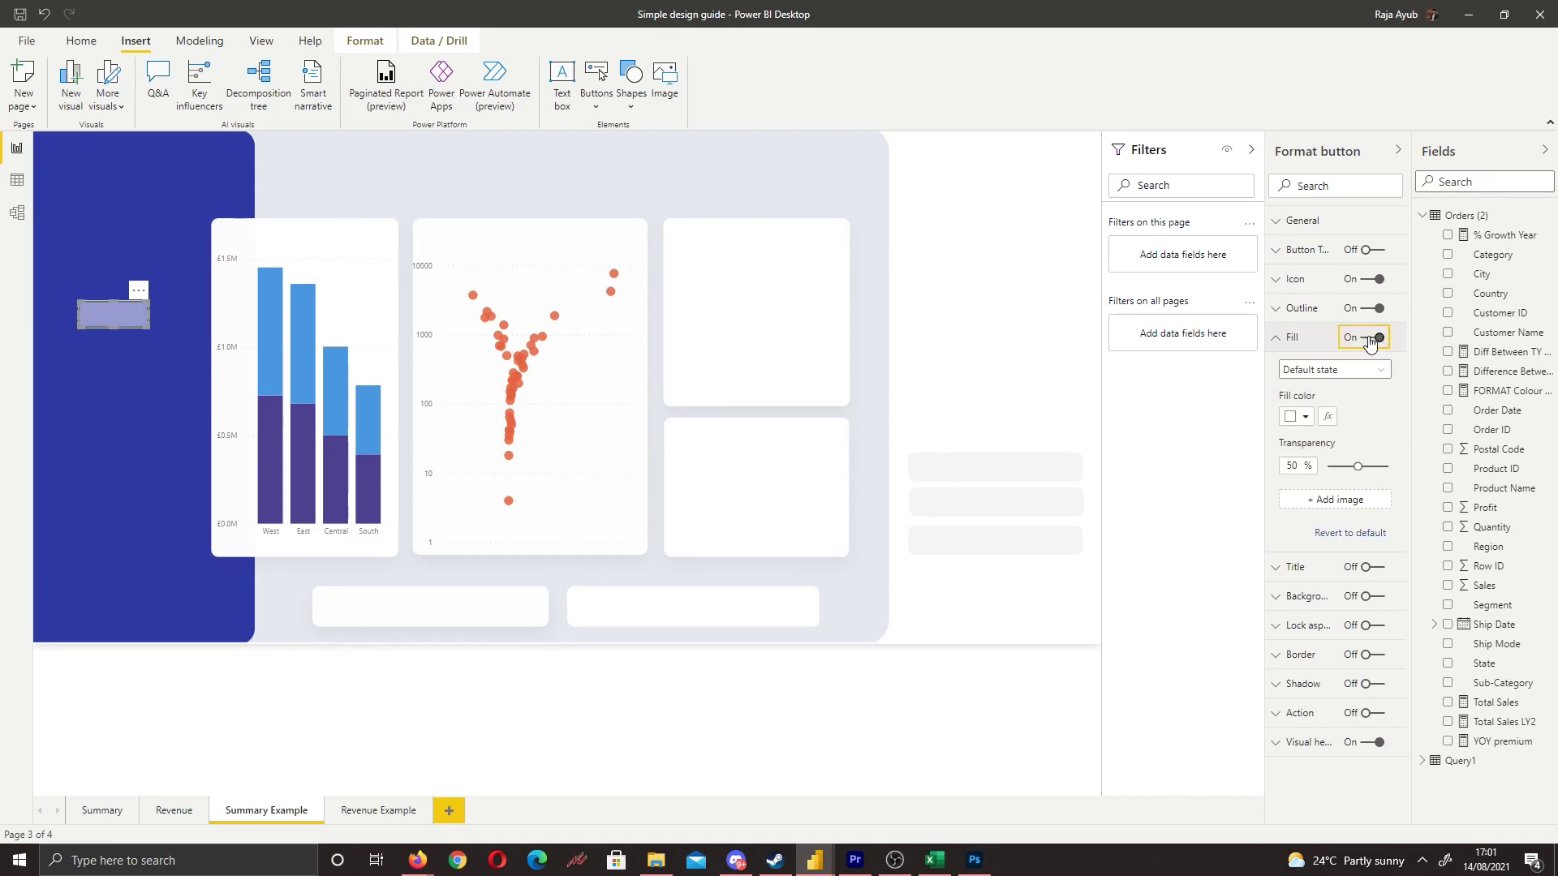
pyautogui.click(1365, 341)
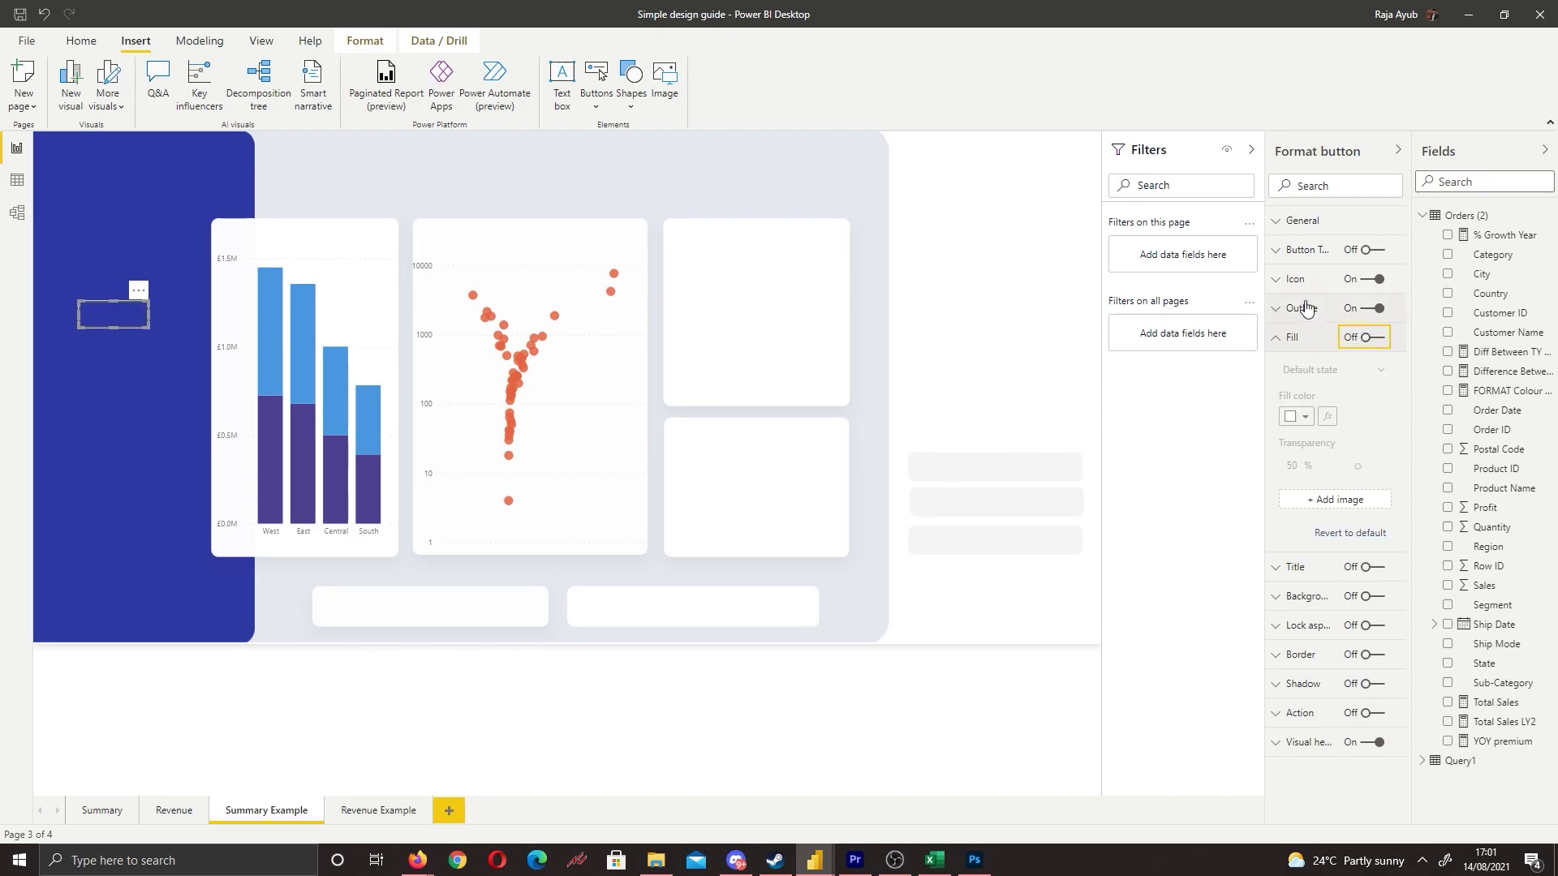
pyautogui.click(1294, 308)
pyautogui.click(1295, 309)
pyautogui.click(1296, 280)
pyautogui.click(1295, 281)
pyautogui.click(1296, 251)
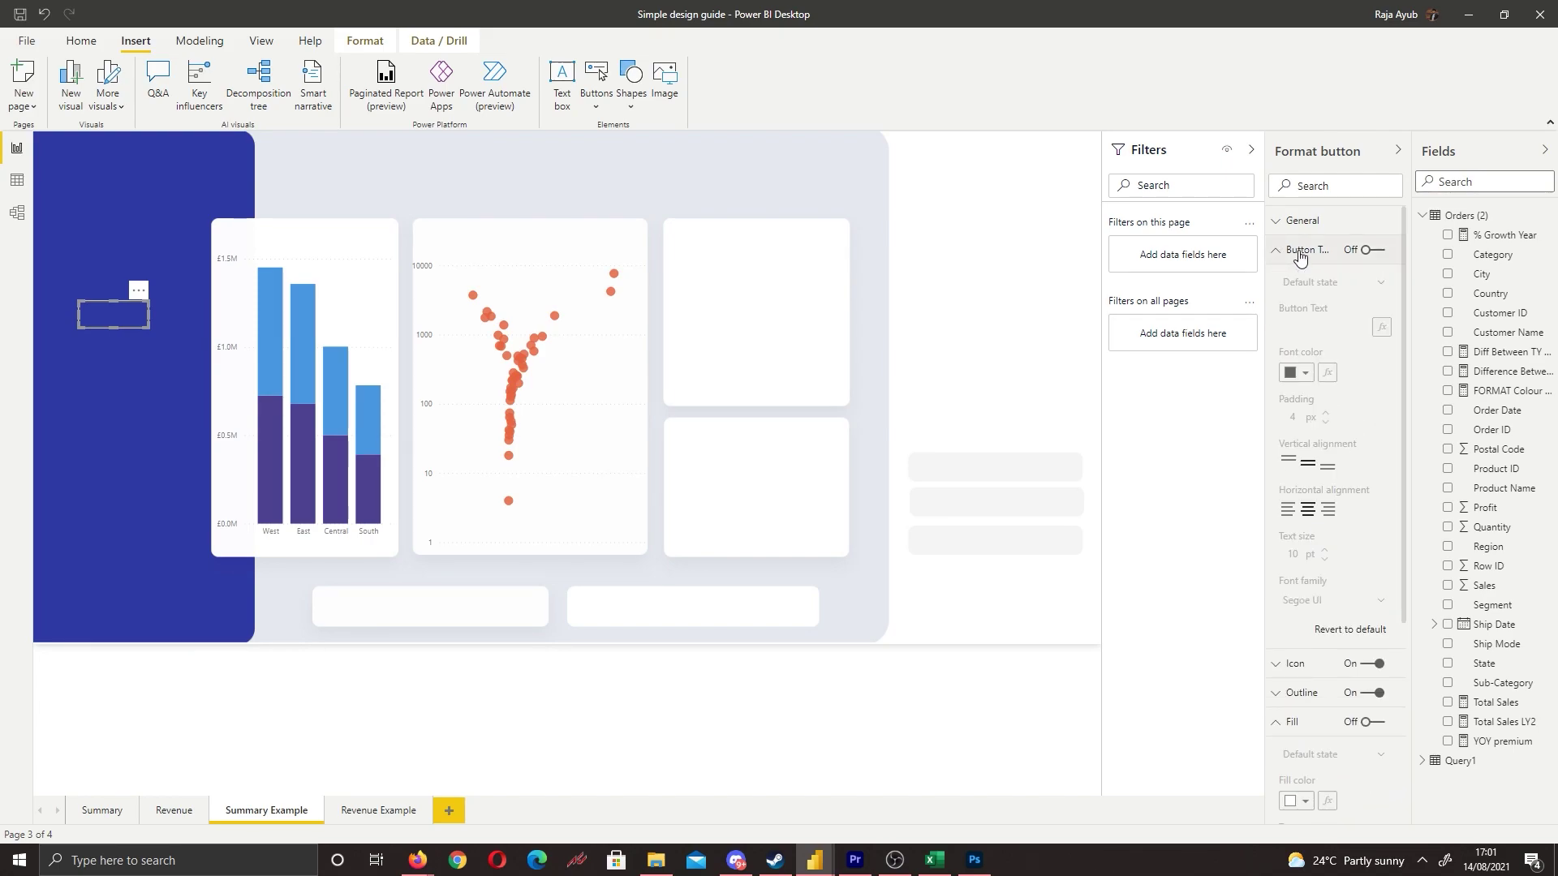
pyautogui.click(1296, 251)
# Step: Turn on the fill of the blank sidebar button and add the cart-36-32 image from the Icons folder to it
pyautogui.click(1369, 337)
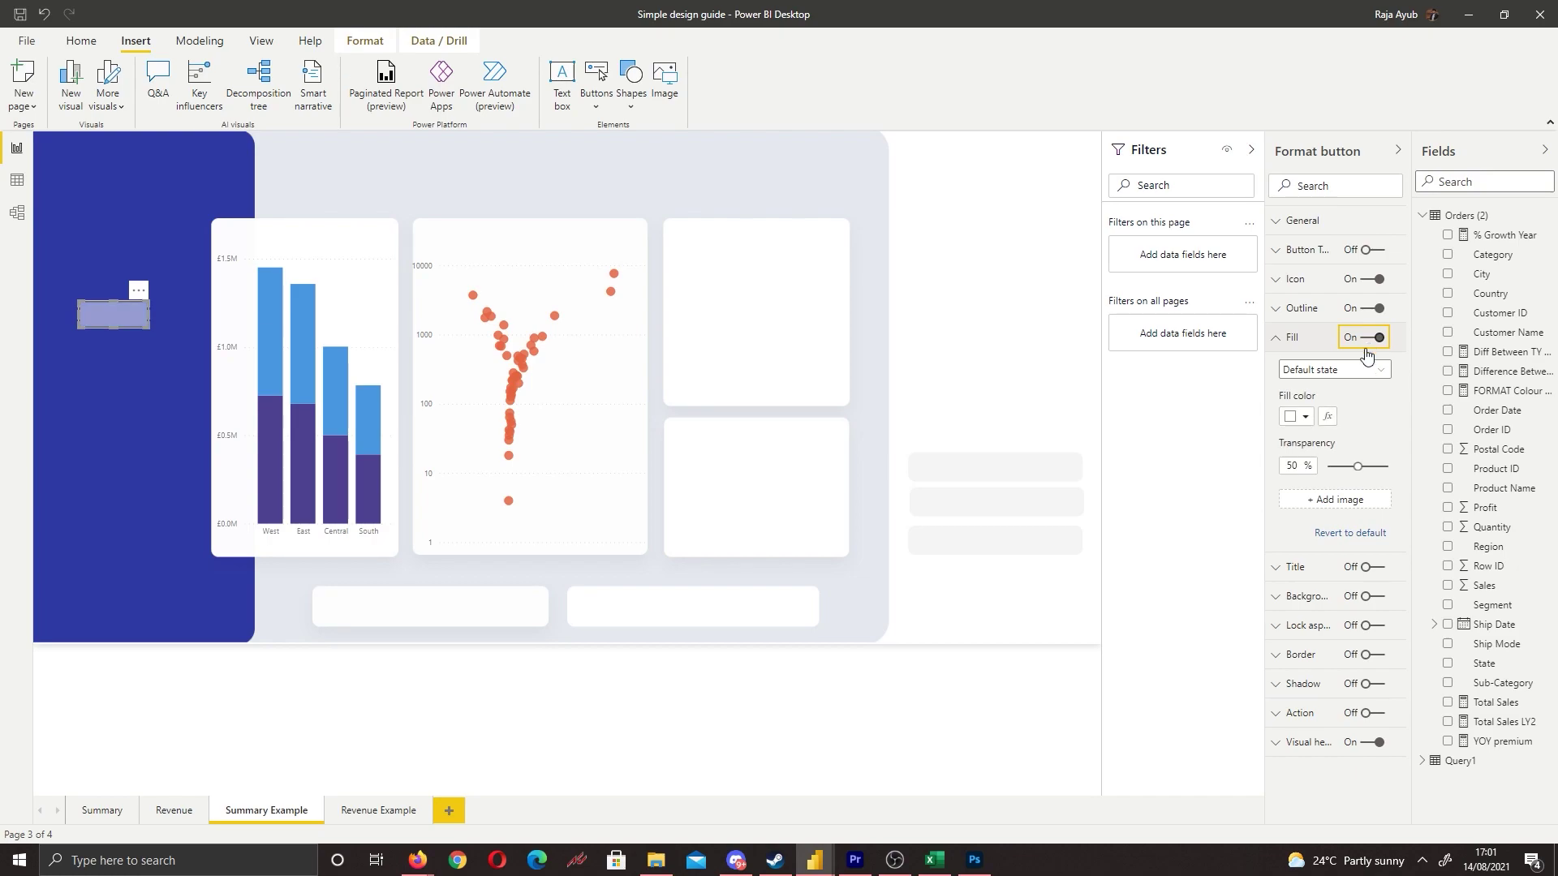
pyautogui.click(1345, 497)
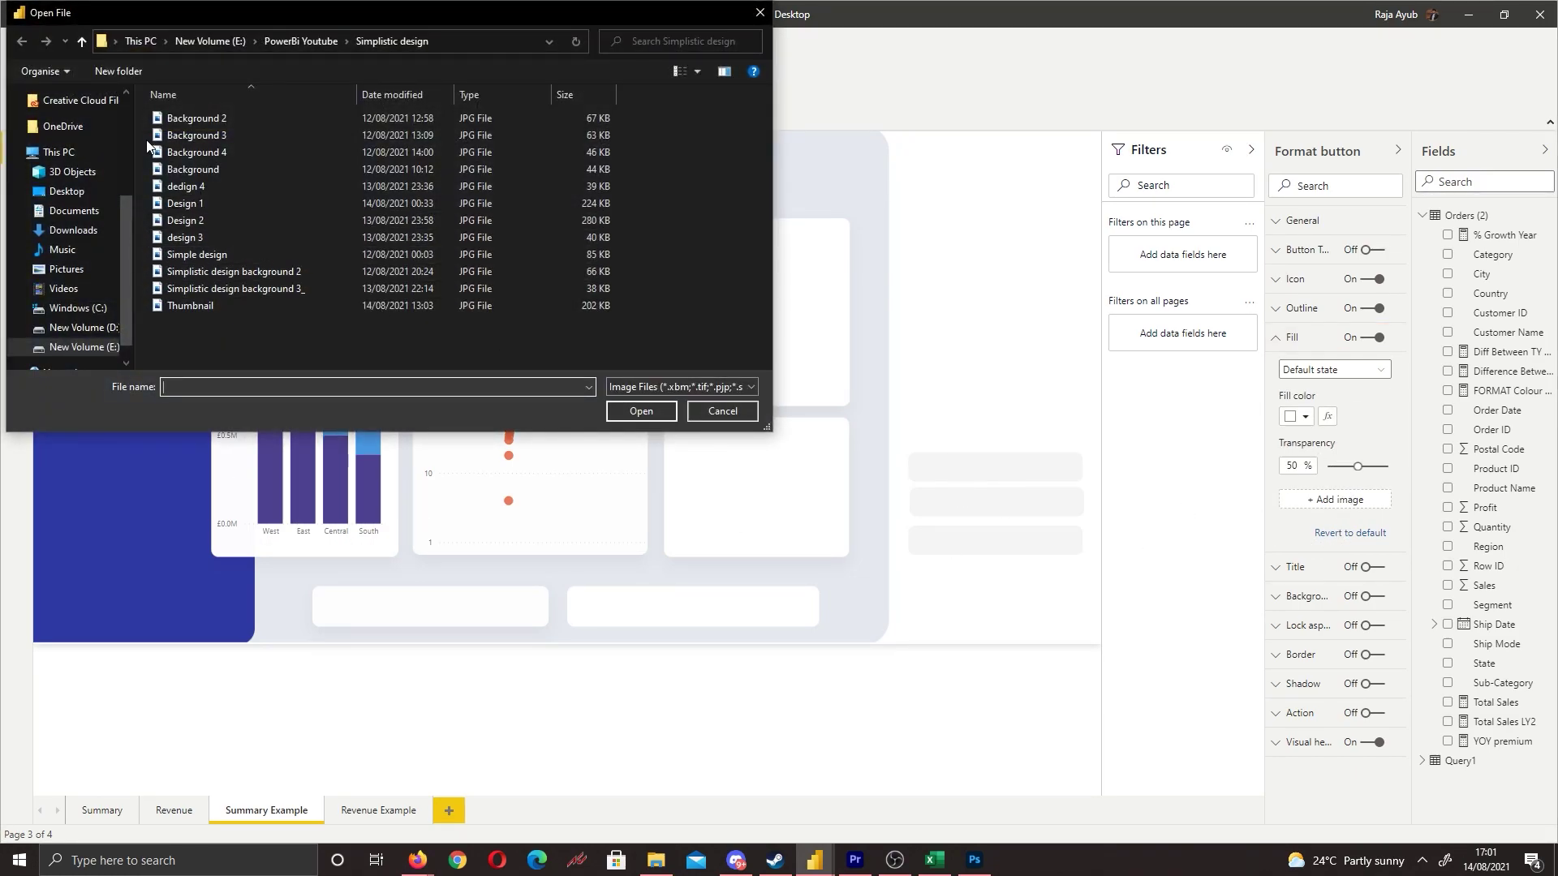
pyautogui.scroll(2, 70, 201)
pyautogui.scroll(1, 69, 201)
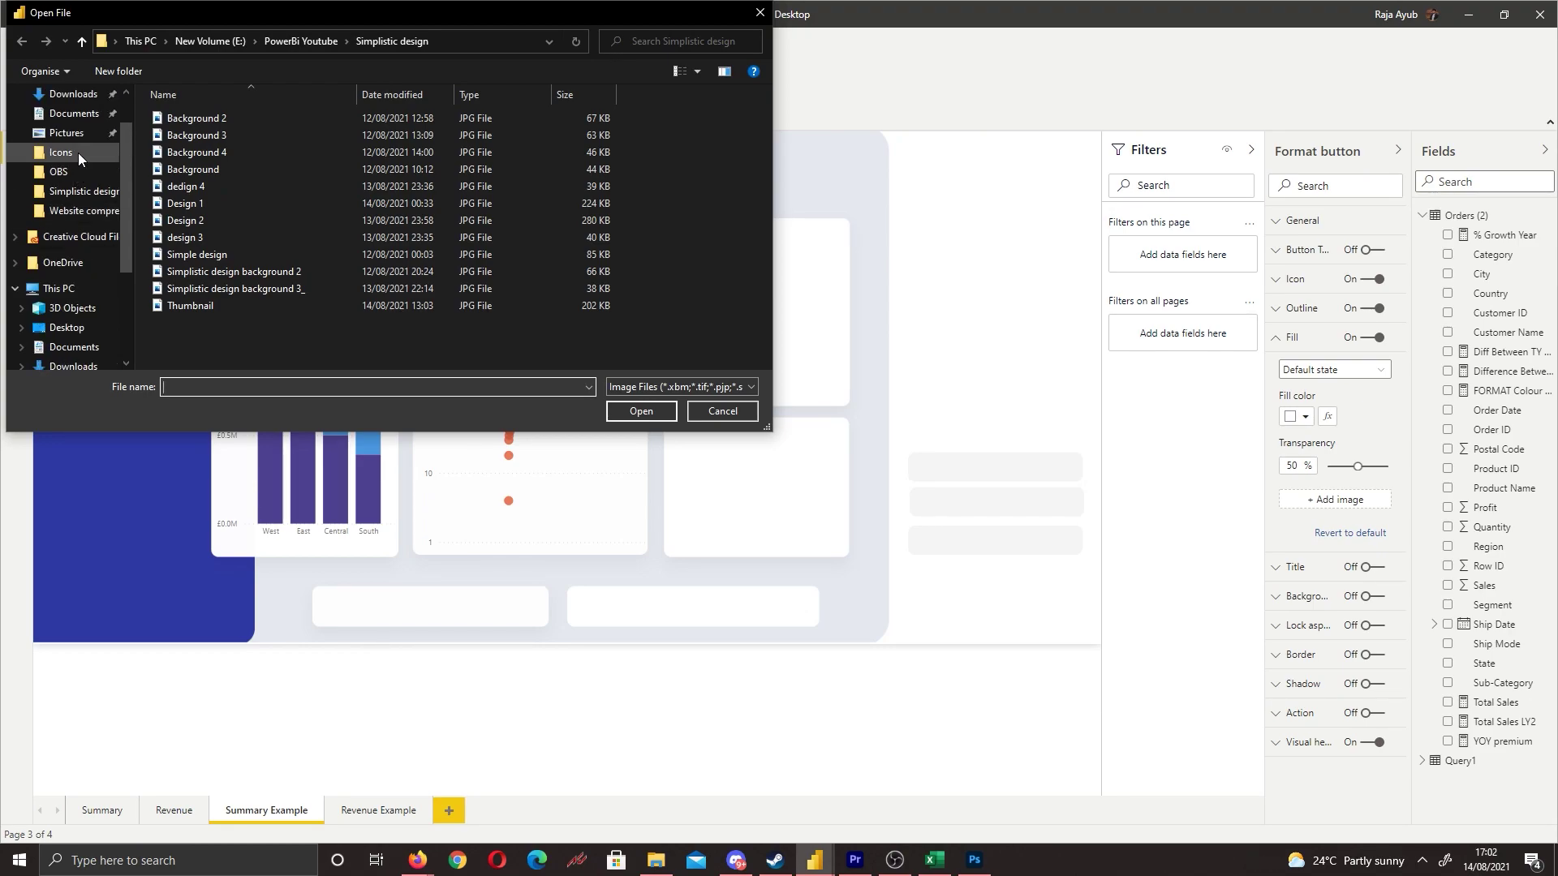
pyautogui.click(78, 153)
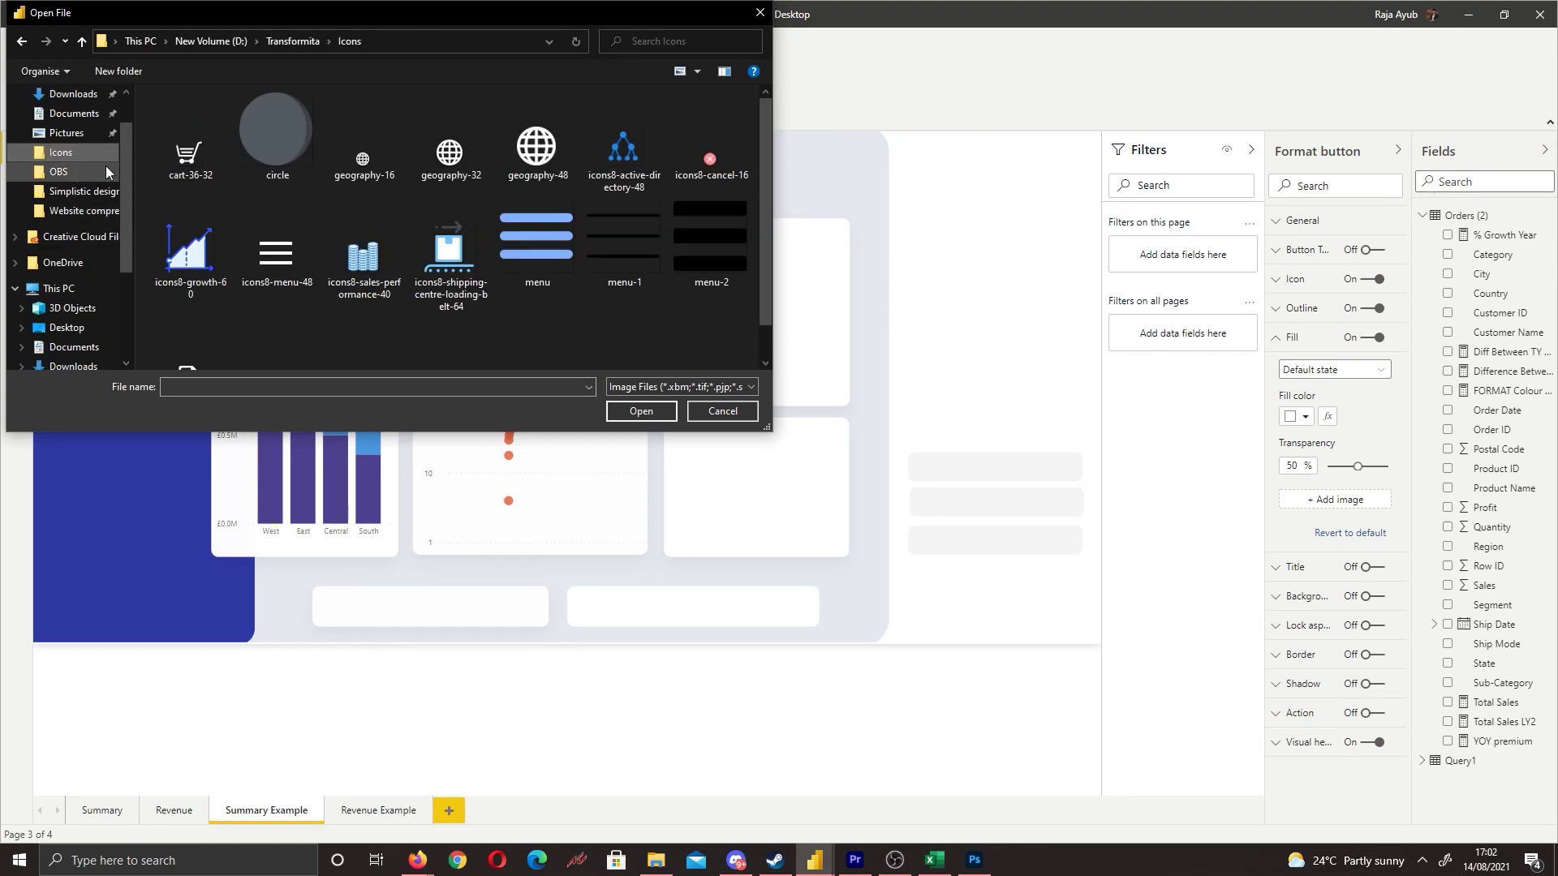
pyautogui.doubleClick(193, 168)
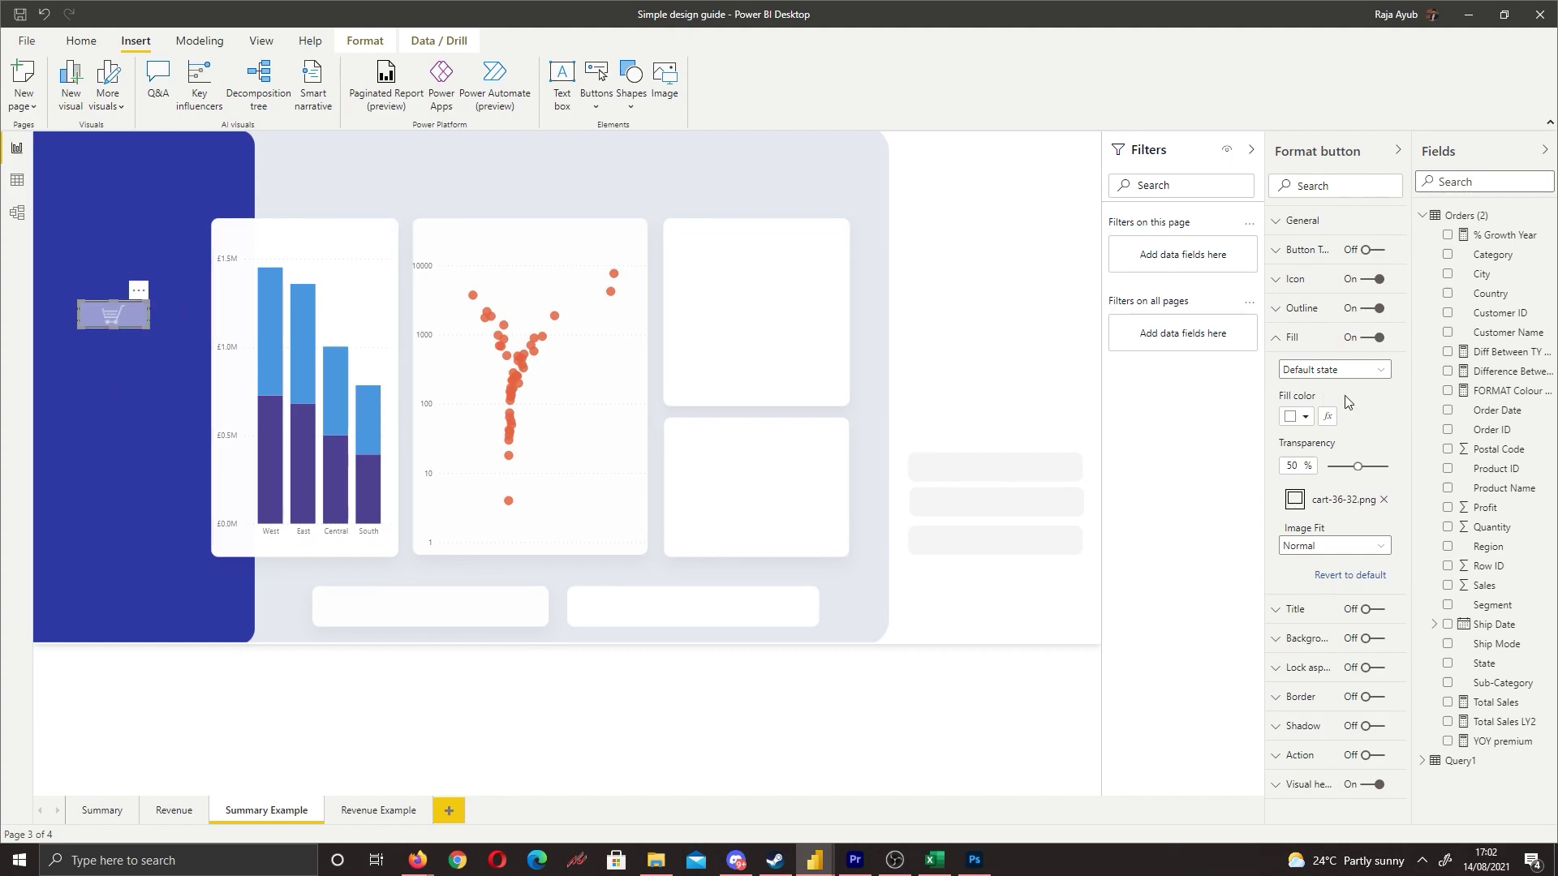
# Step: Set the cart button's fill color to the sidebar's dark blue and its fill transparency to 0%
pyautogui.click(1306, 416)
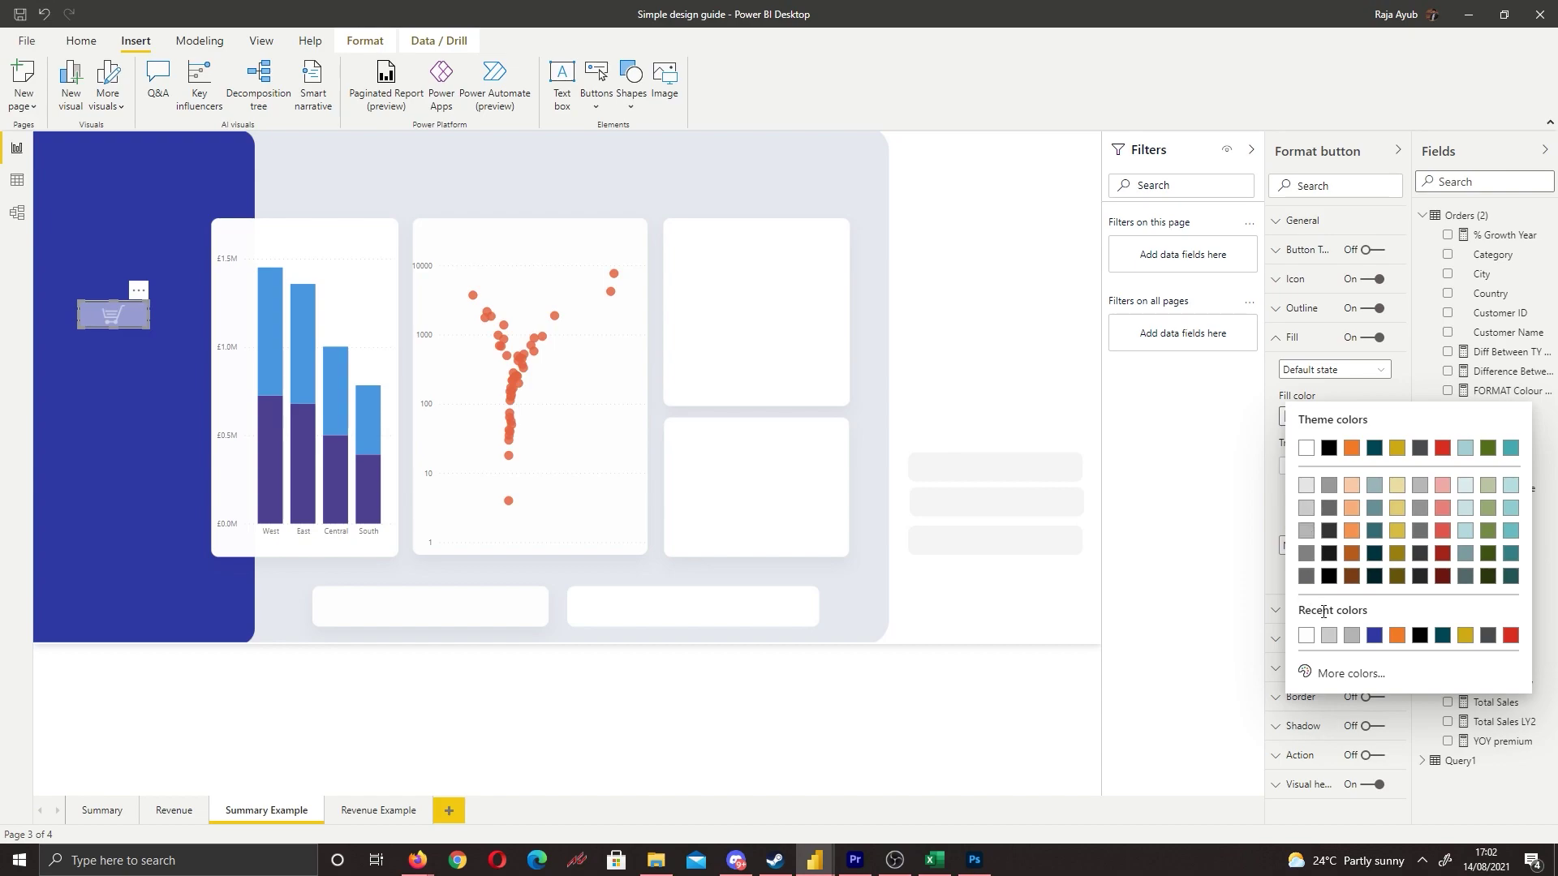
pyautogui.click(1372, 635)
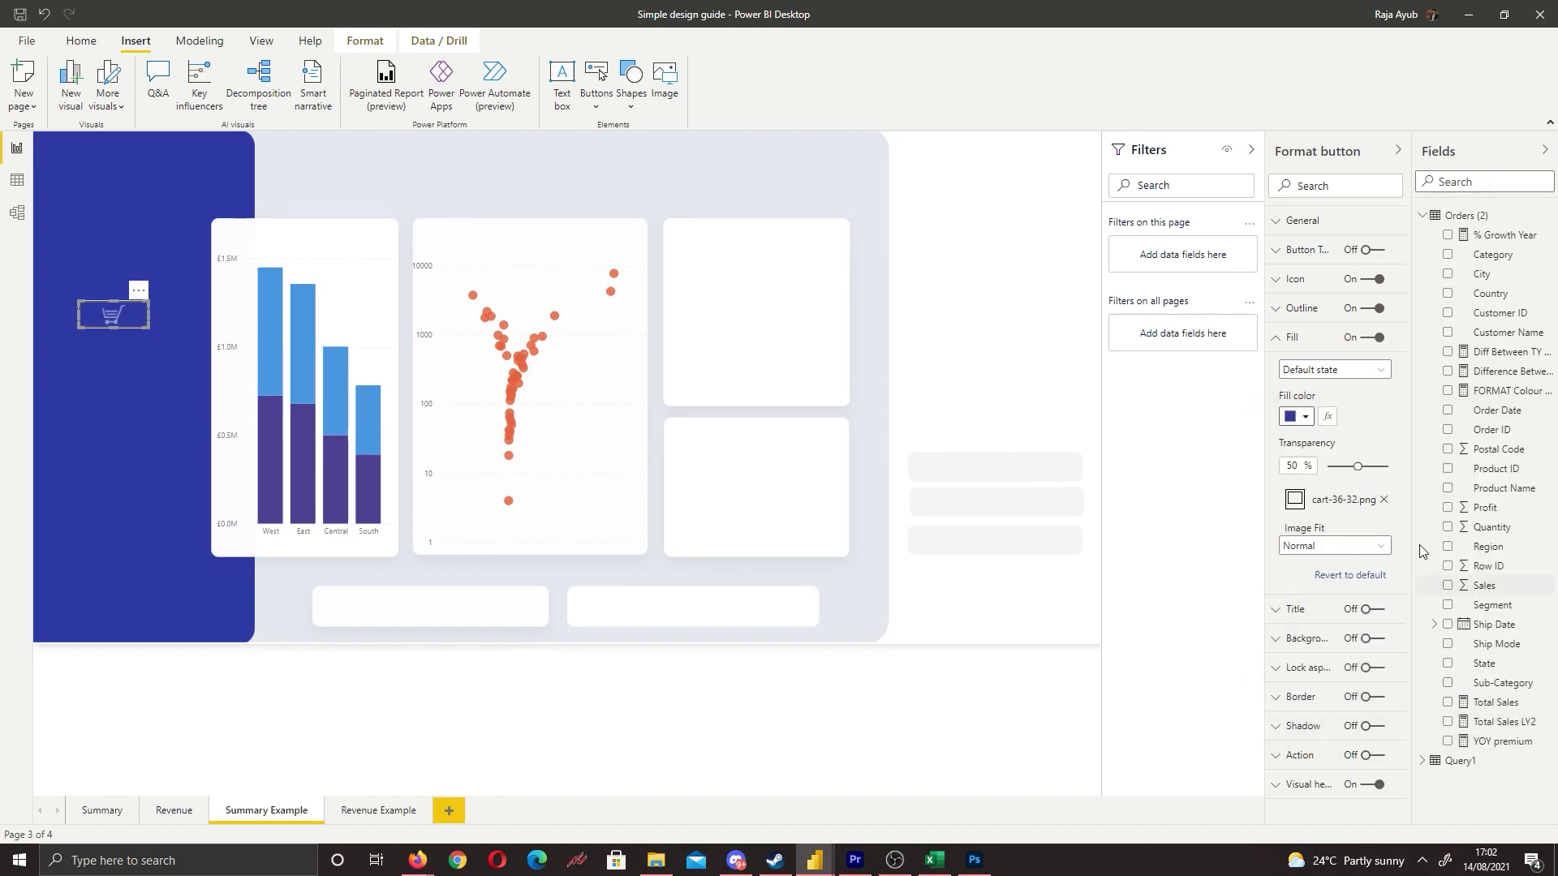
pyautogui.moveTo(1360, 466); pyautogui.dragTo(1133, 512)
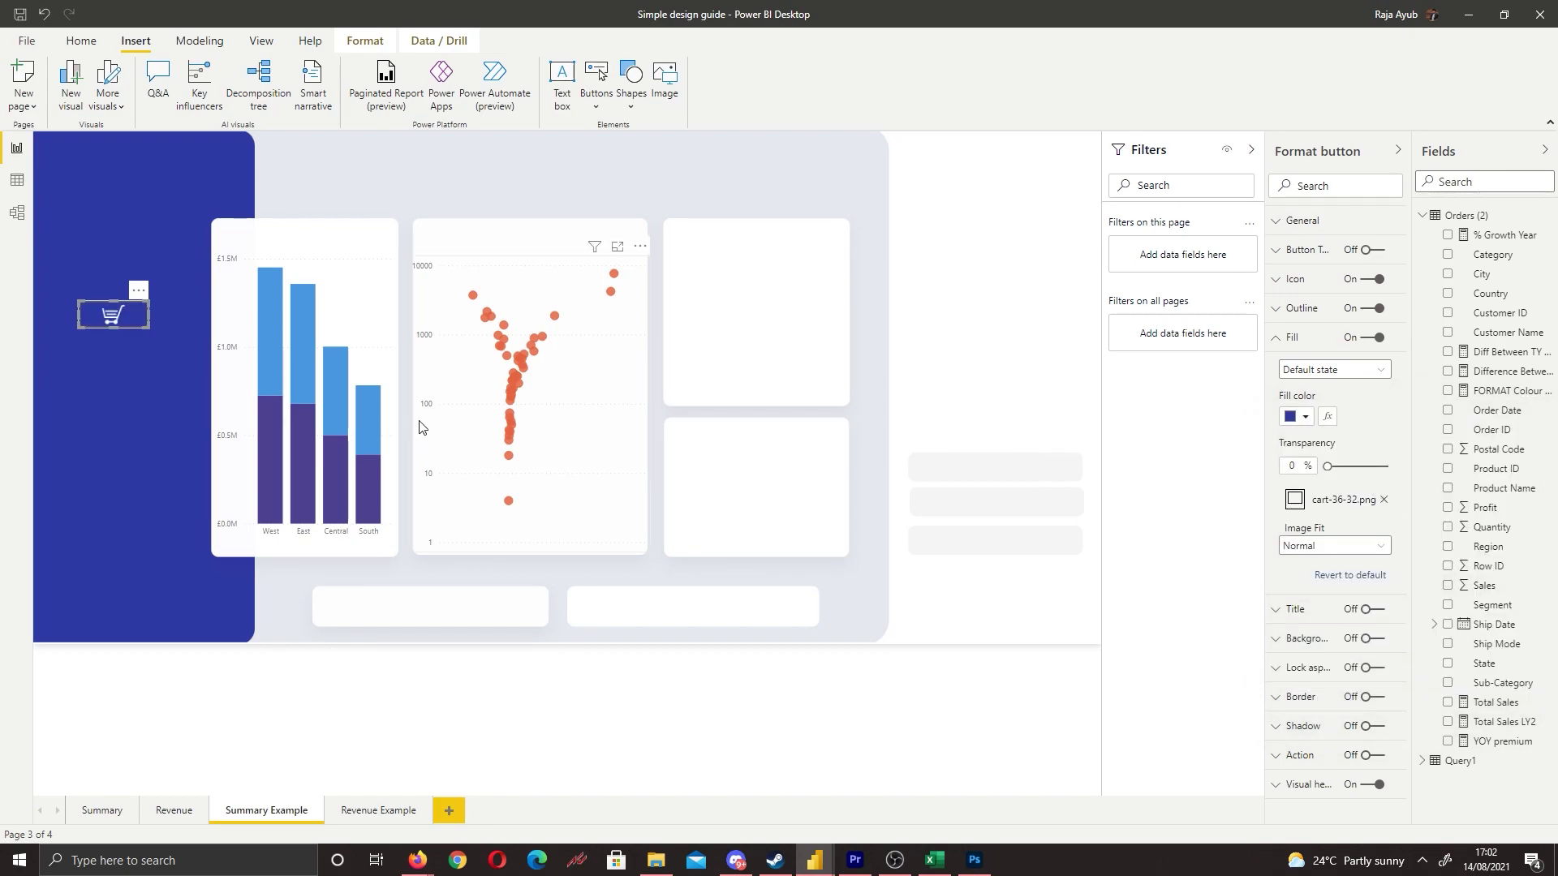
# Step: Enlarge the cart button in the sidebar and turn off its outline
pyautogui.moveTo(147, 328)
pyautogui.mouseDown()
pyautogui.moveTo(172, 352)
pyautogui.moveTo(139, 349)
pyautogui.mouseUp()
pyautogui.click(373, 747)
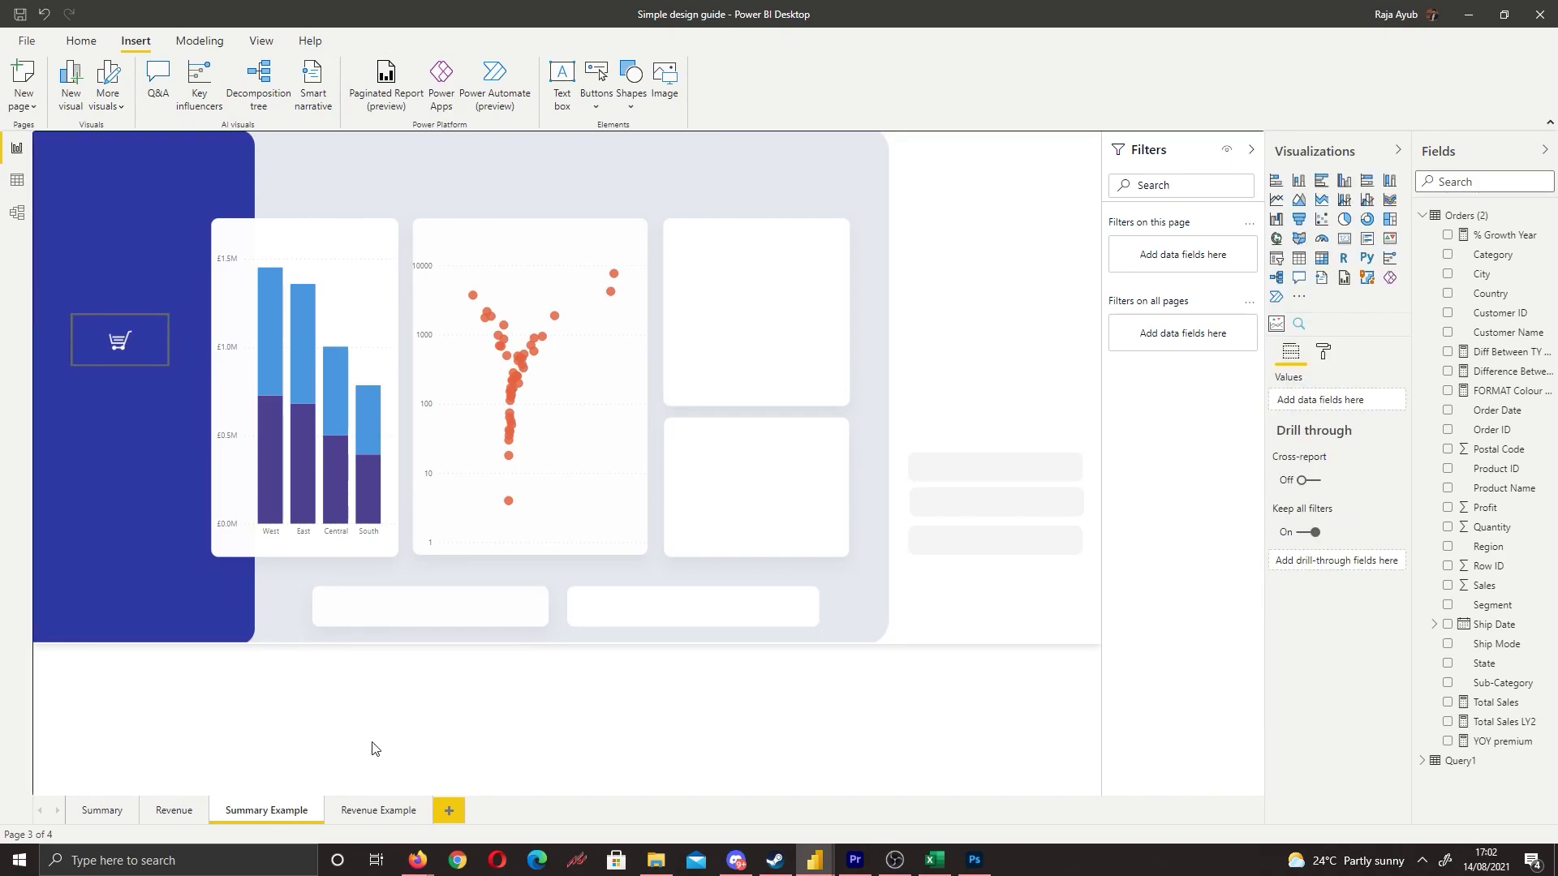
pyautogui.click(149, 354)
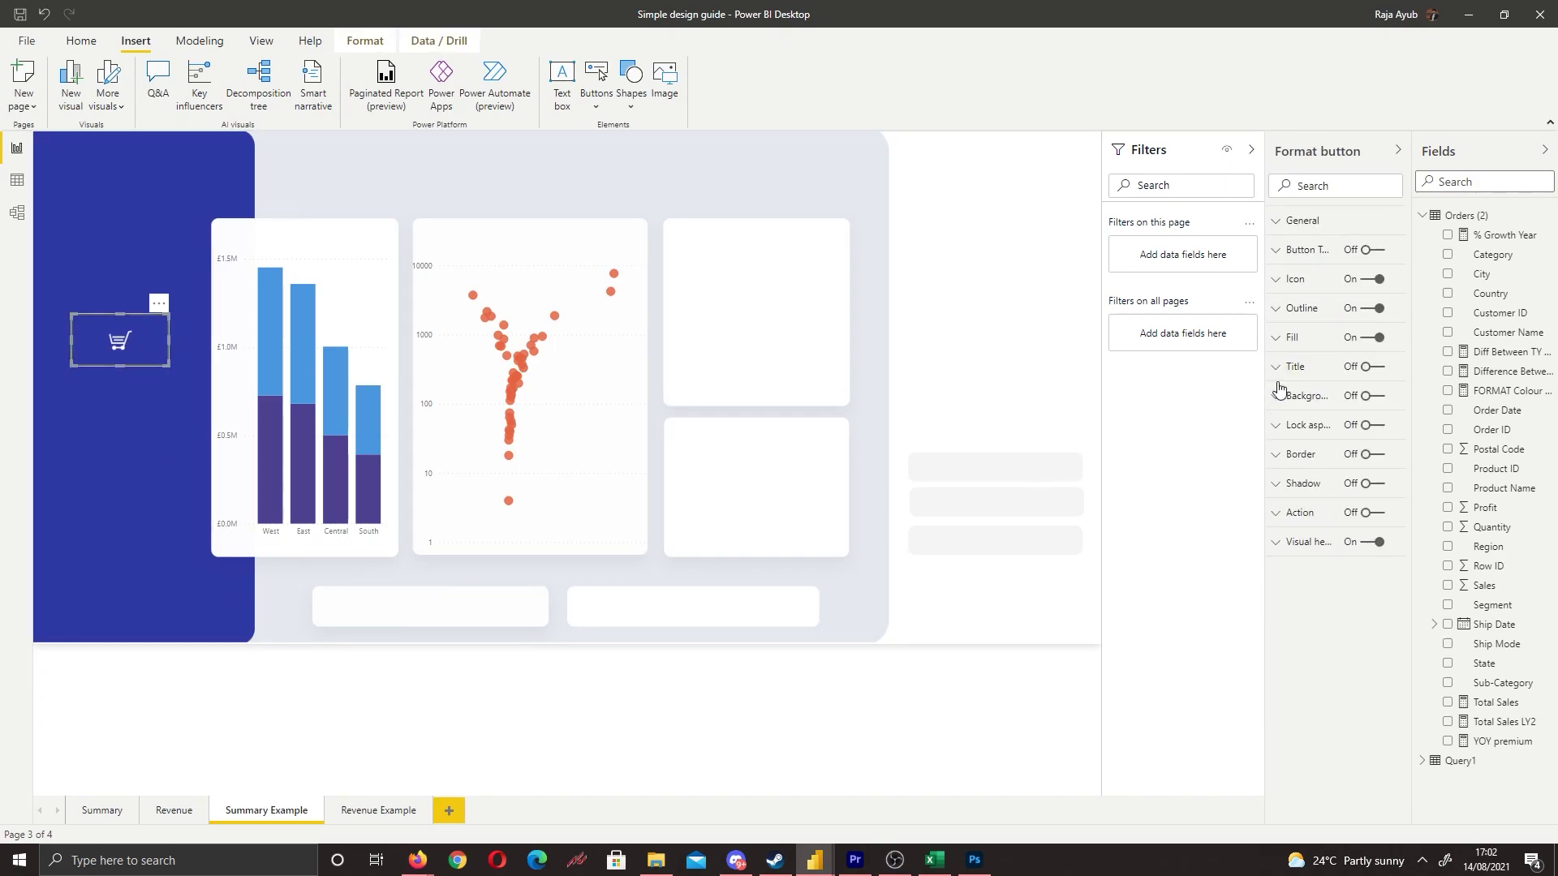
pyautogui.click(1362, 312)
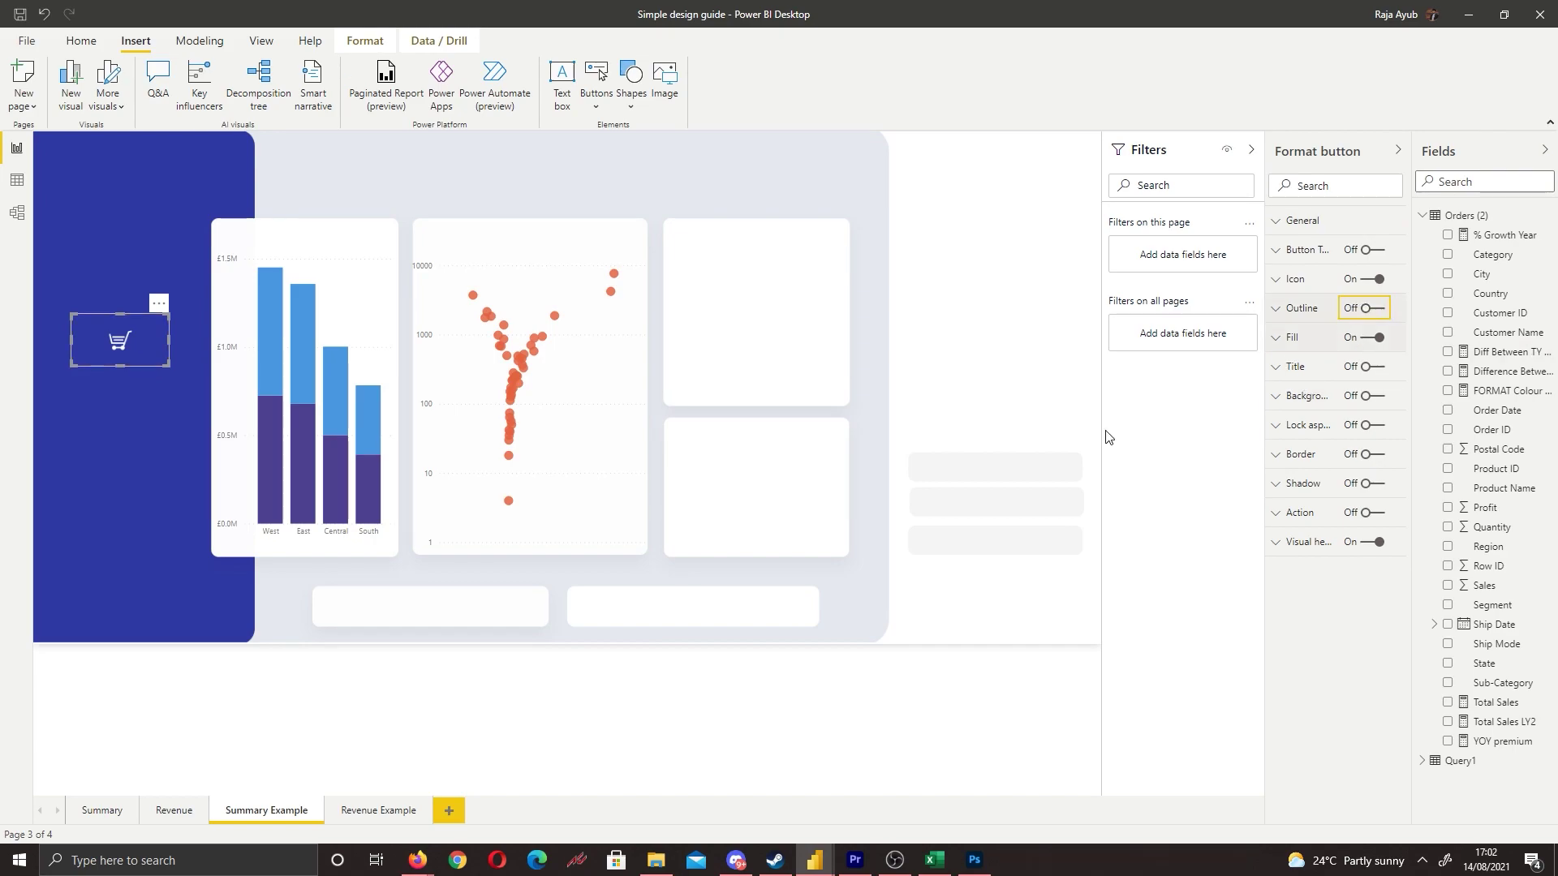
# Step: Duplicate the cart button directly below the original in the sidebar and remove the cart image from the copy's fill
pyautogui.click(302, 725)
pyautogui.click(137, 321)
pyautogui.moveTo(131, 344); pyautogui.dragTo(130, 404)
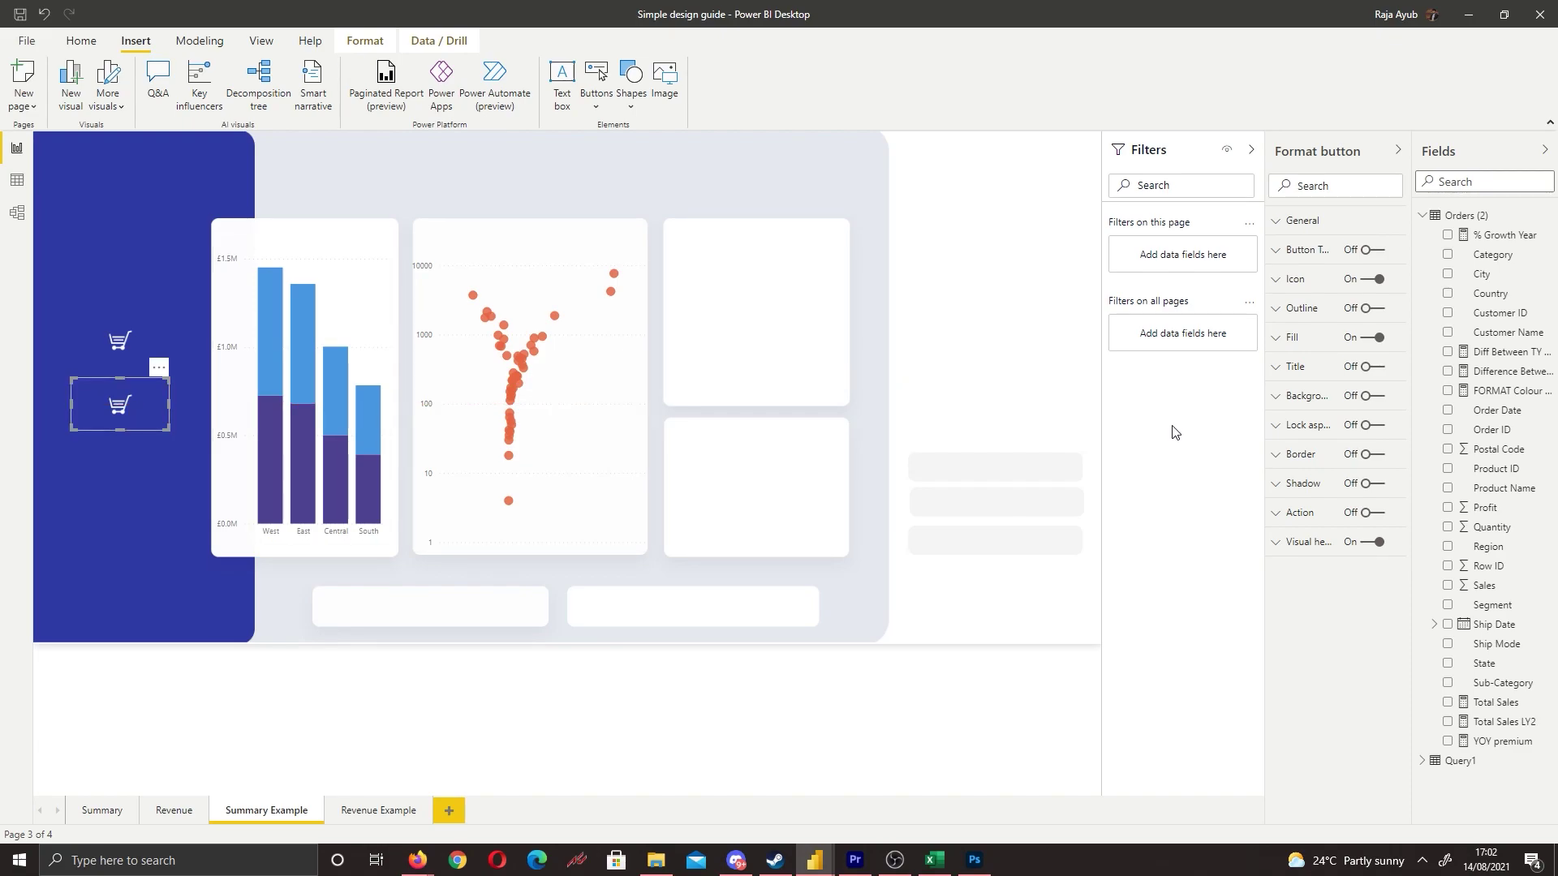
pyautogui.click(1306, 348)
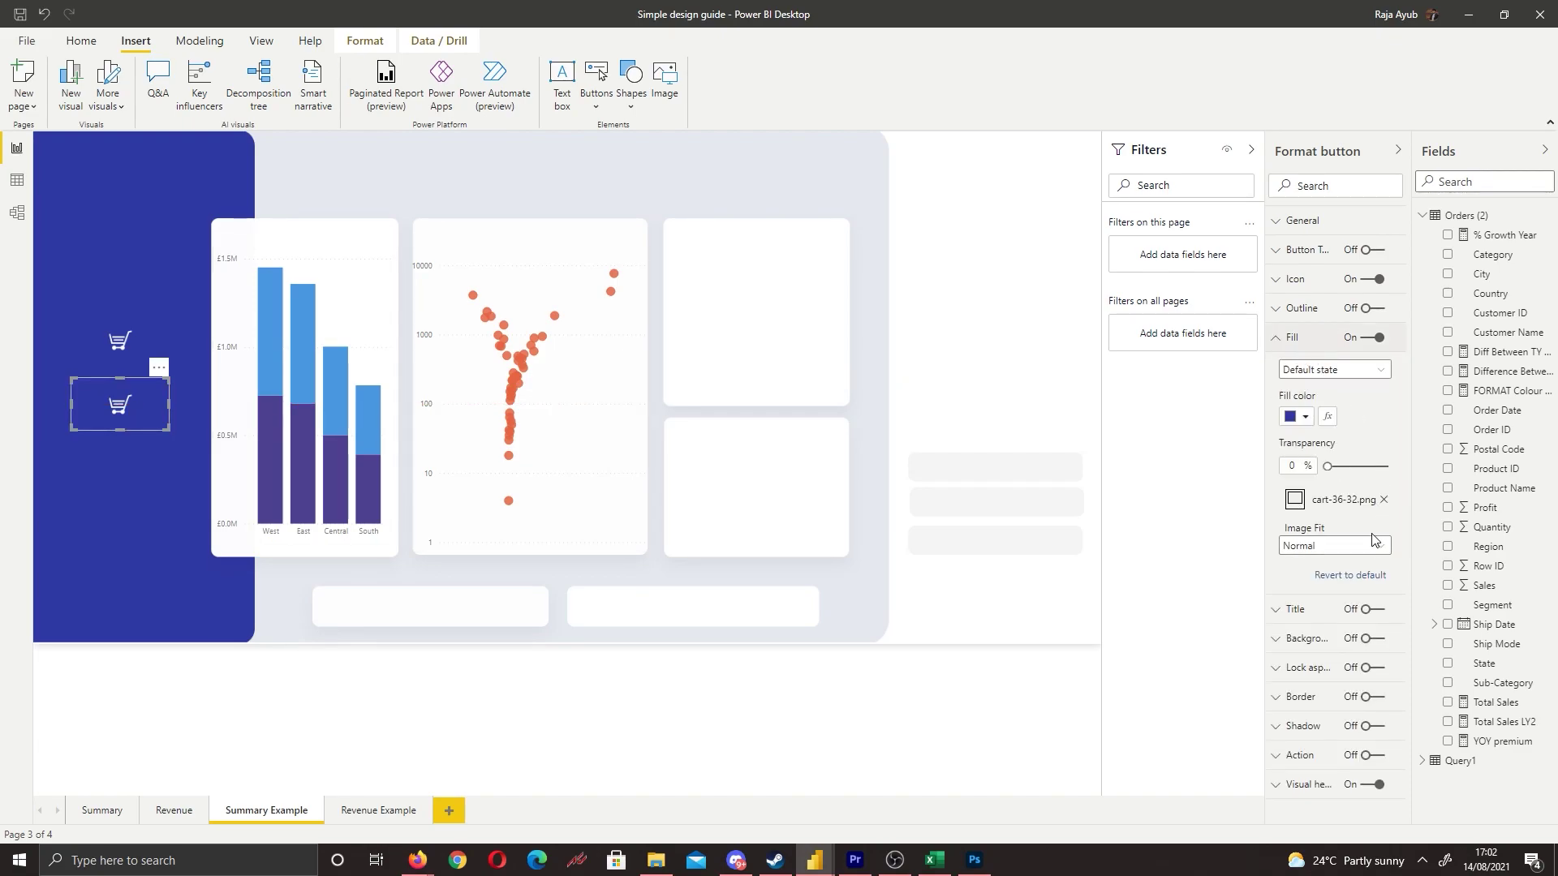
pyautogui.click(1384, 499)
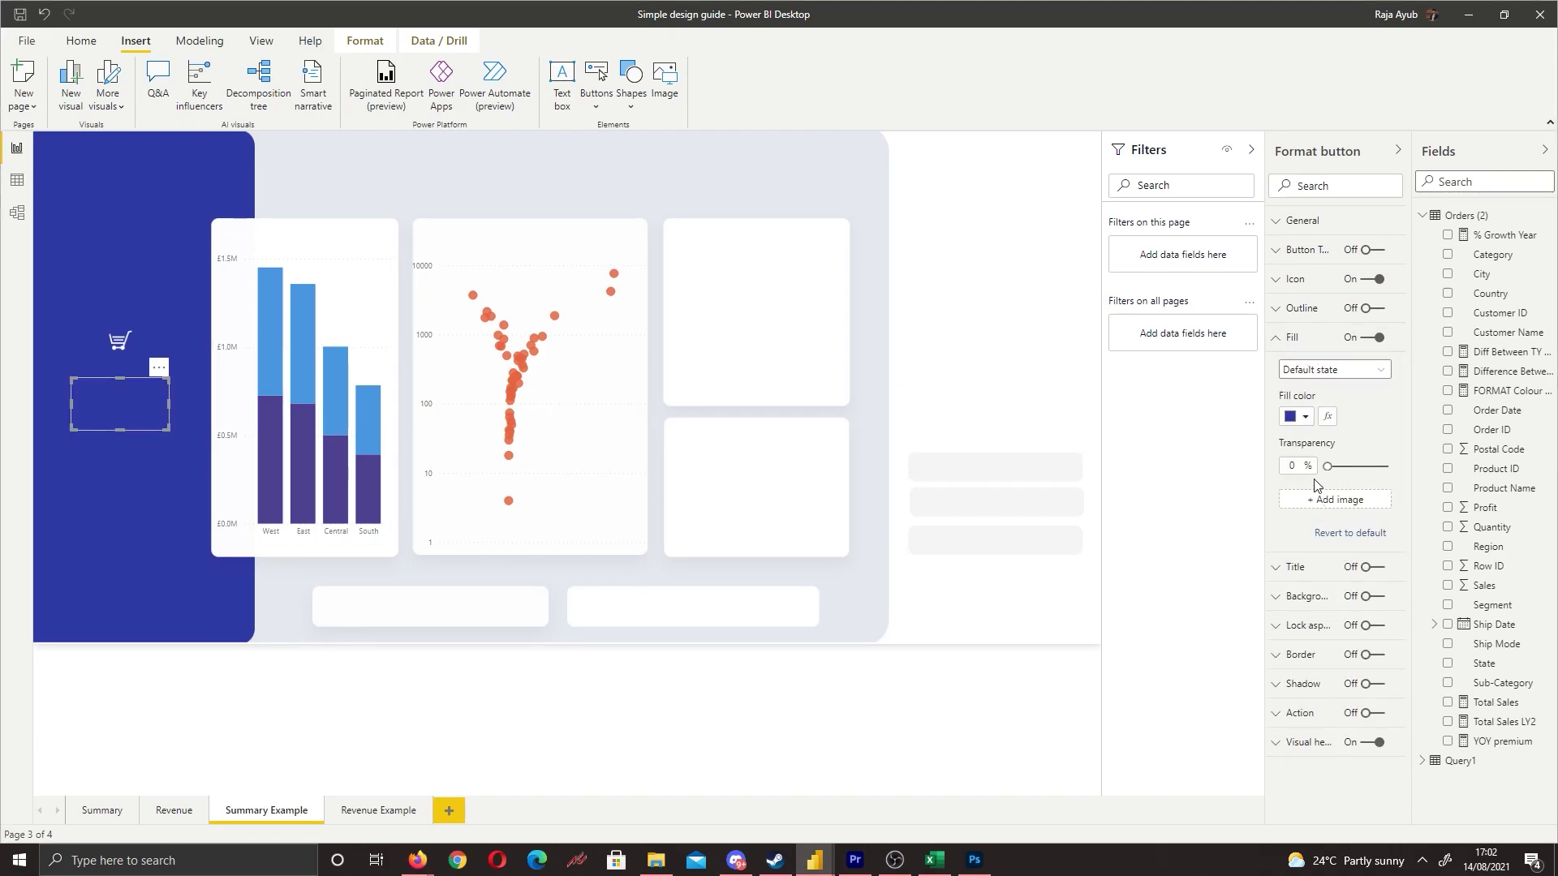
# Step: Add the geography globe image to the lower sidebar button's fill and set its default-state fill transparency to 71%
pyautogui.click(1334, 499)
pyautogui.doubleClick(445, 146)
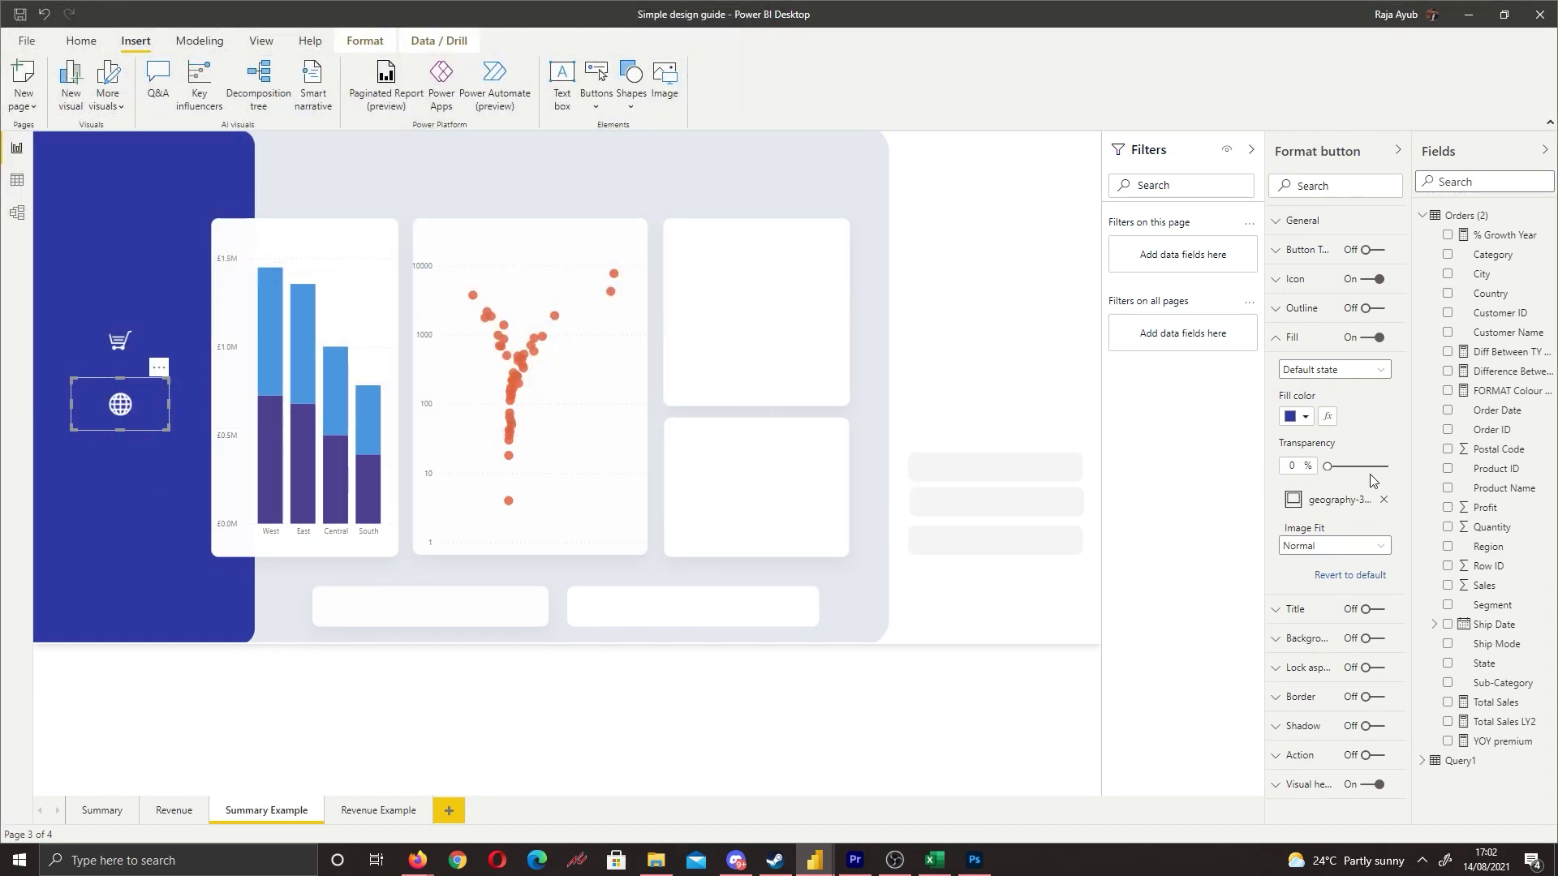
pyautogui.doubleClick(1306, 471)
pyautogui.write('50')
pyautogui.write('70')
pyautogui.write('70')
pyautogui.press('BackSpace')
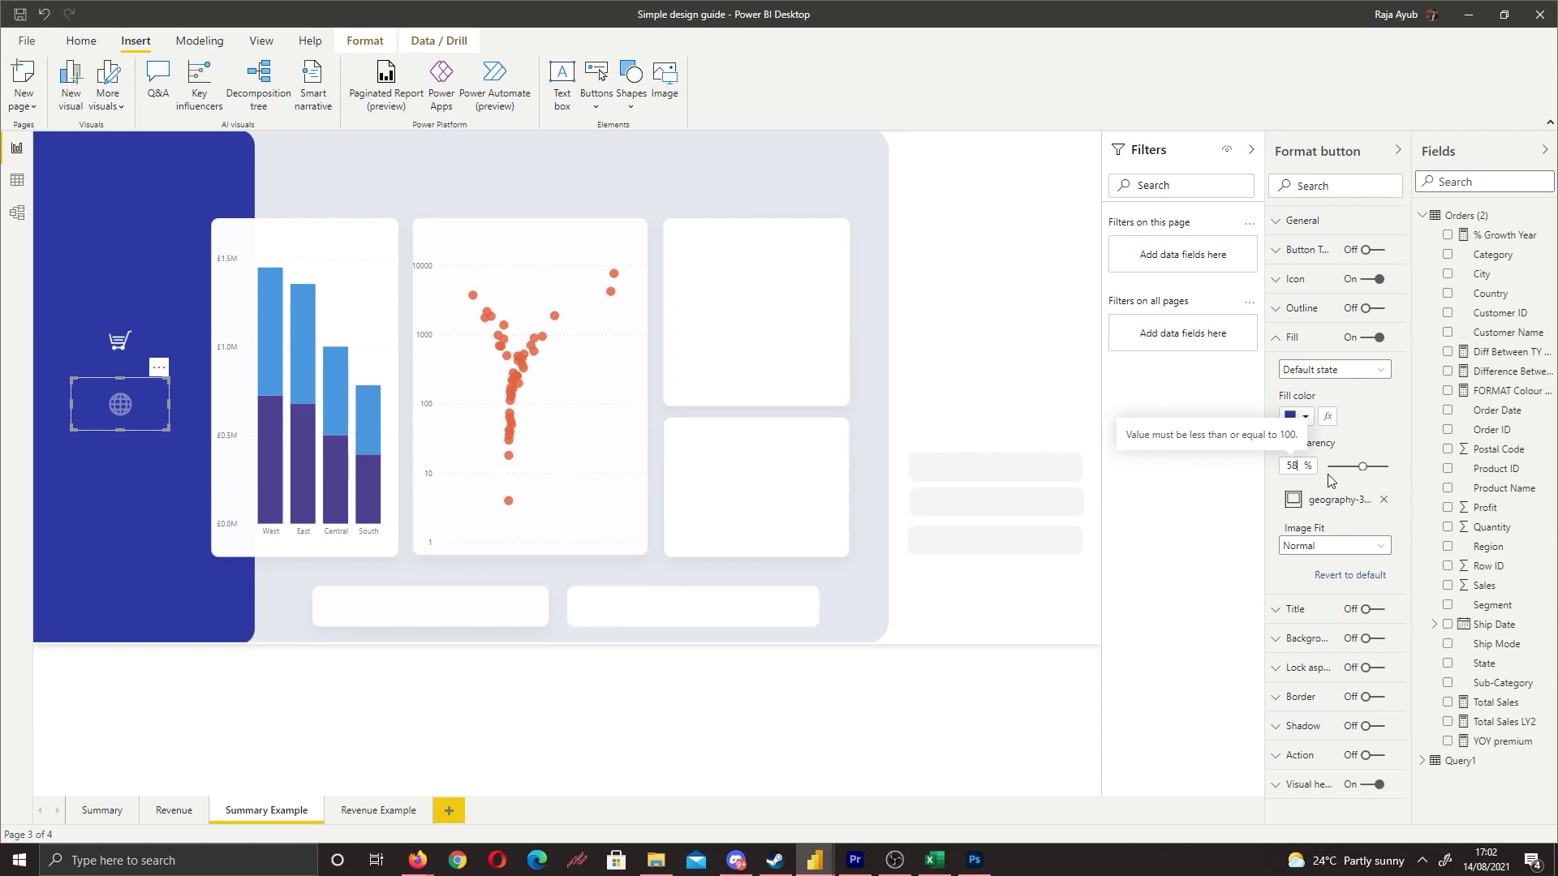
pyautogui.moveTo(1363, 464); pyautogui.dragTo(1371, 466)
pyautogui.click(201, 560)
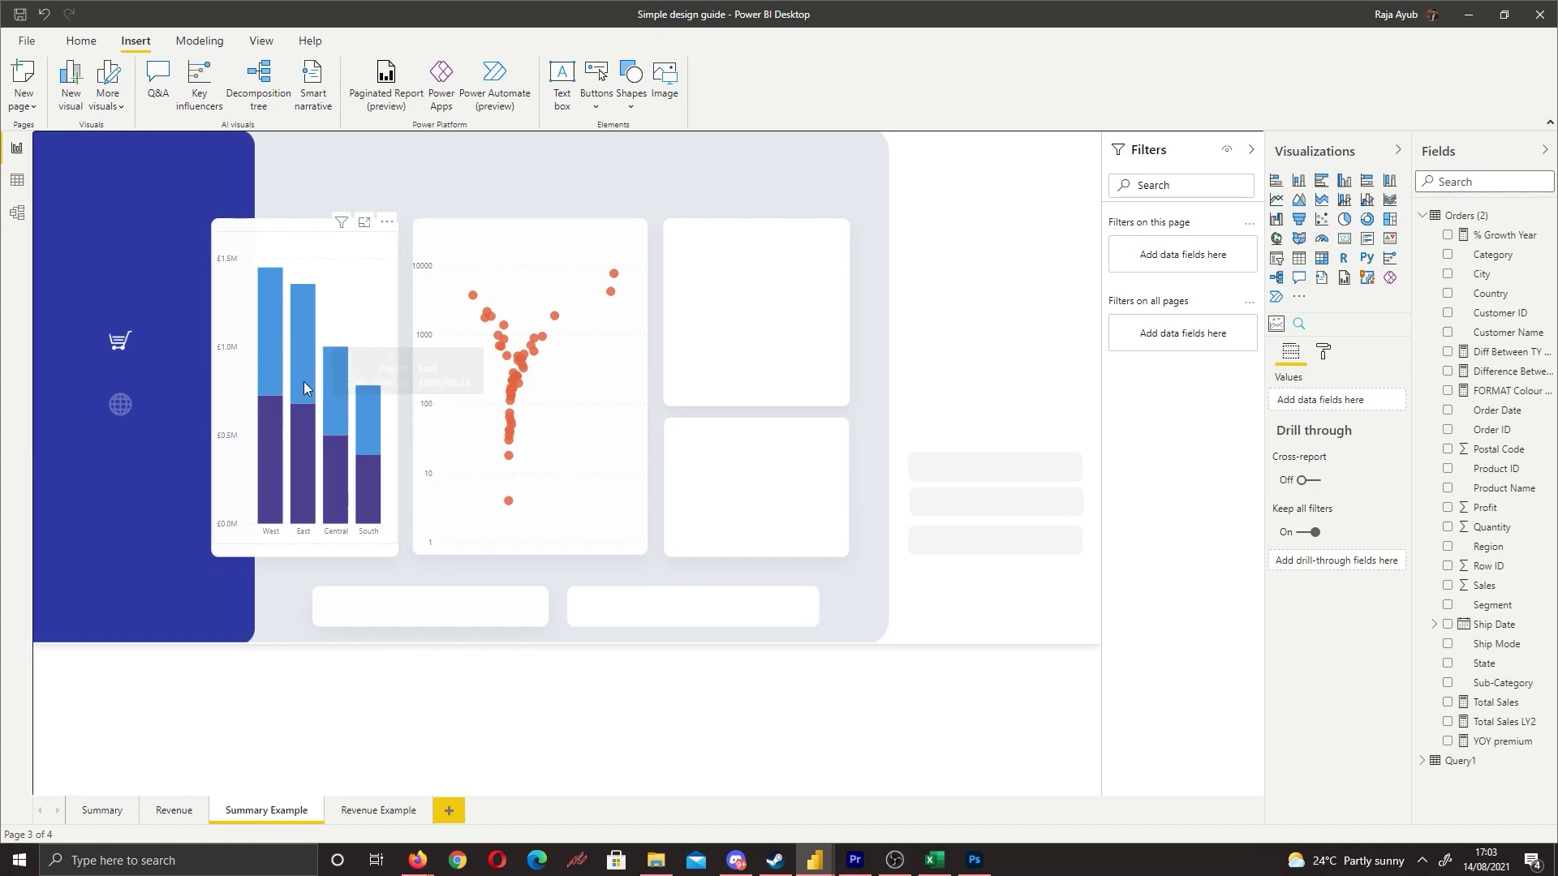
# Step: Move the globe and cart buttons slightly lower in the sidebar, leaving a gap between them
pyautogui.moveTo(157, 409); pyautogui.dragTo(156, 435)
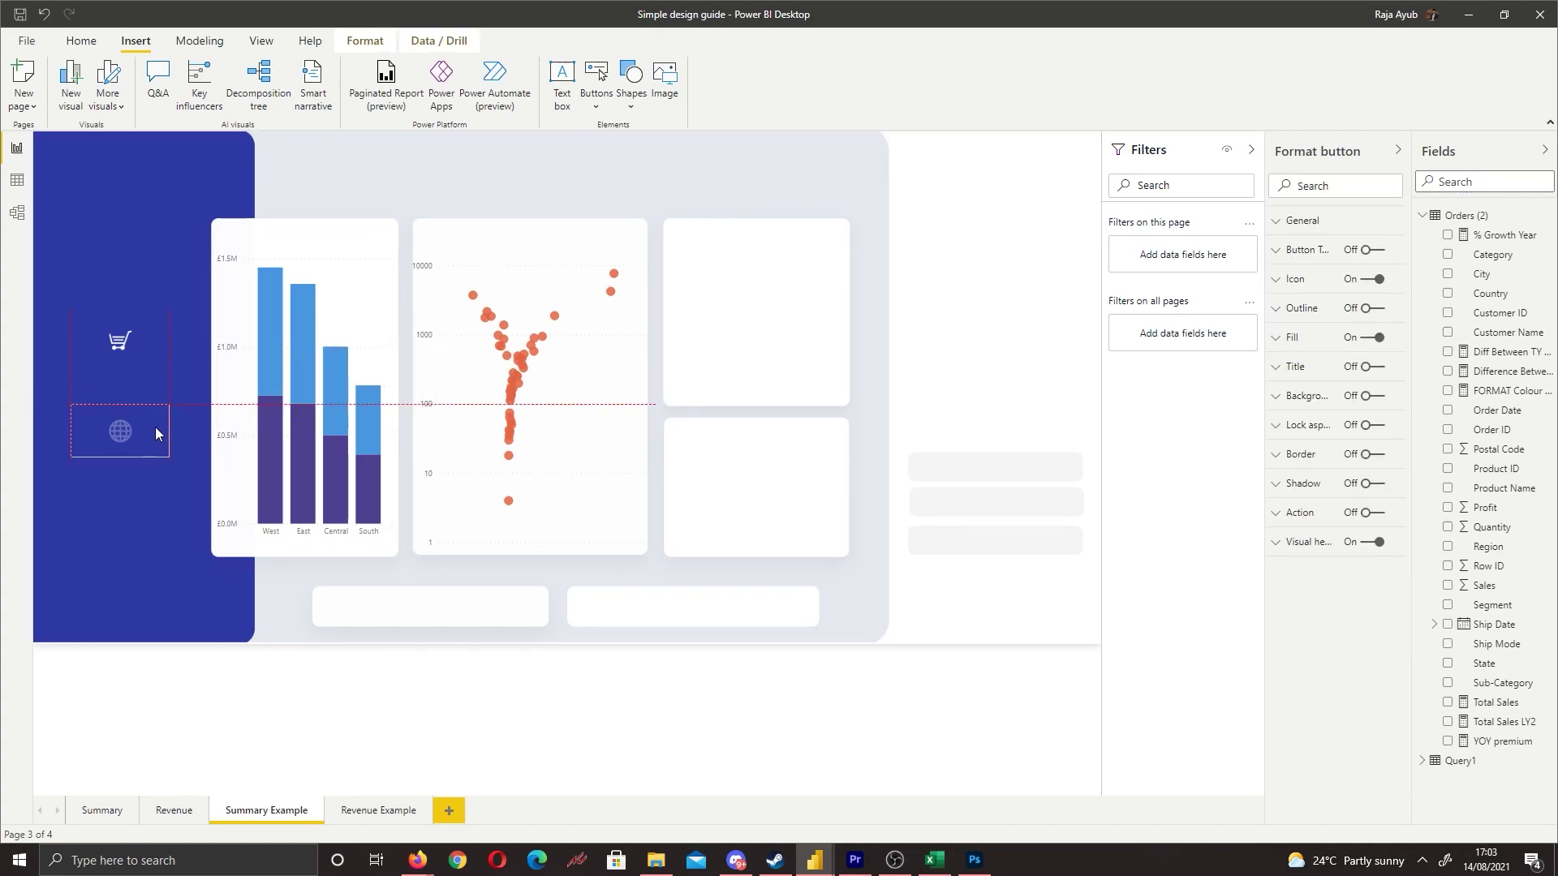
pyautogui.moveTo(130, 341); pyautogui.dragTo(129, 353)
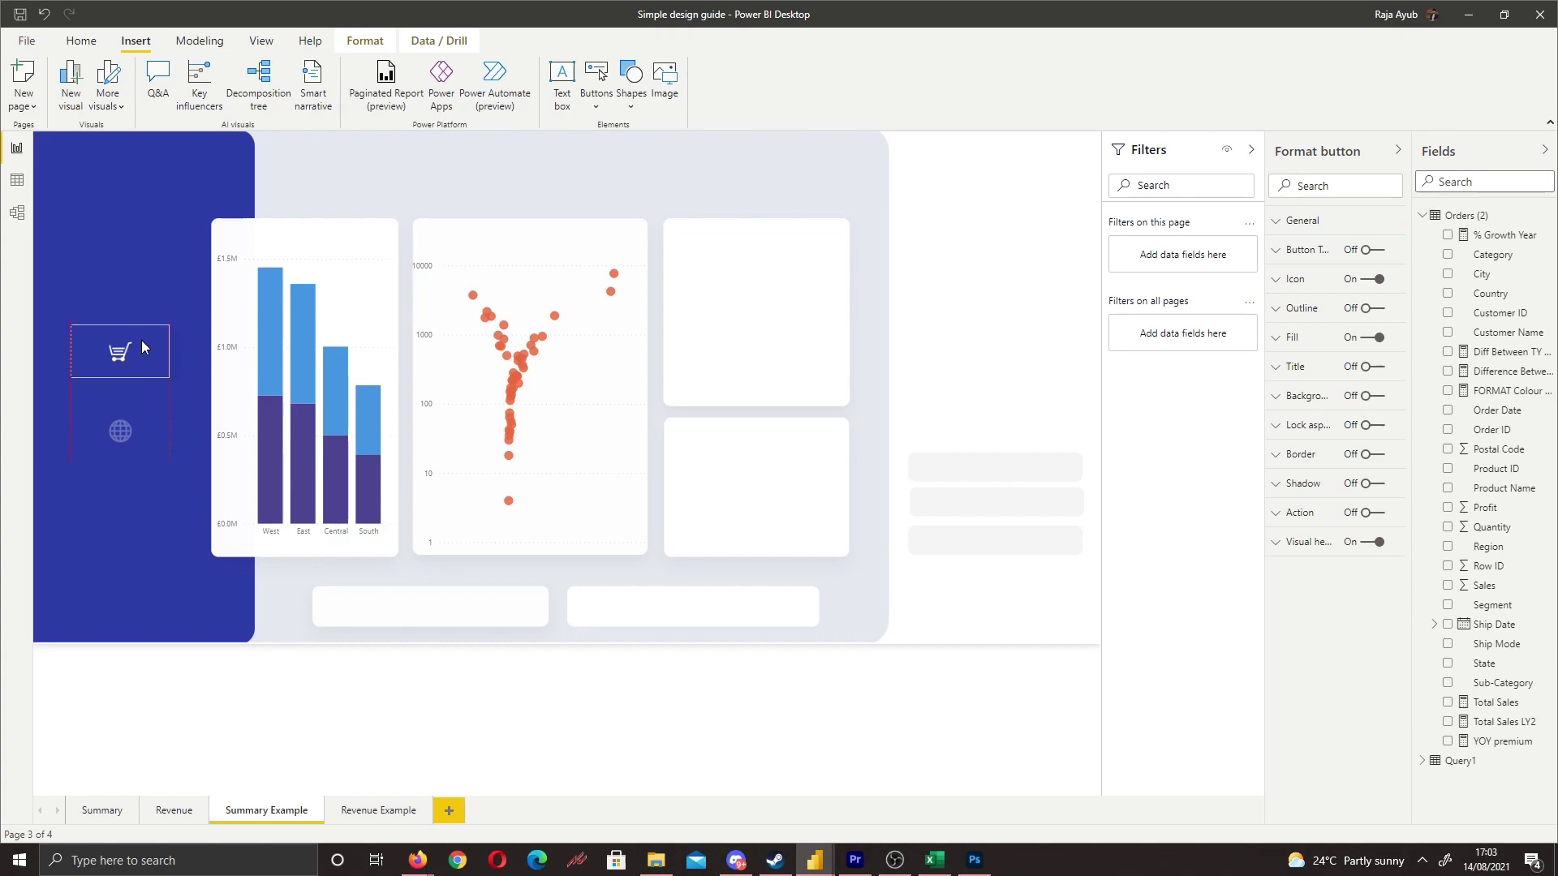
pyautogui.click(284, 696)
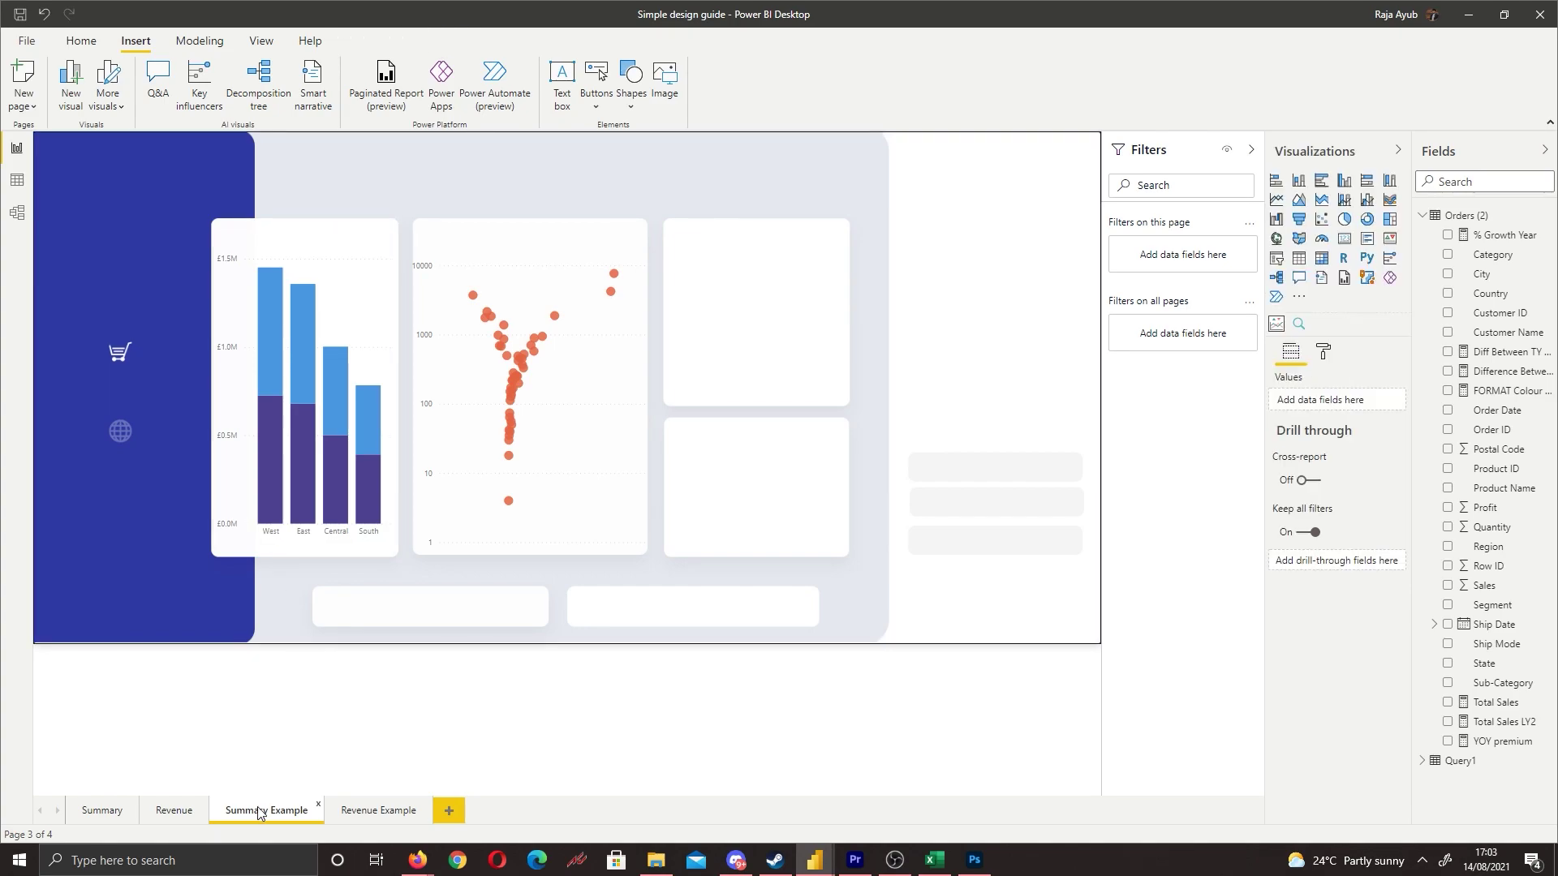
# Step: Set the globe button's fill transparency to 0% for its On hover state on the Summary Example page
pyautogui.click(139, 367)
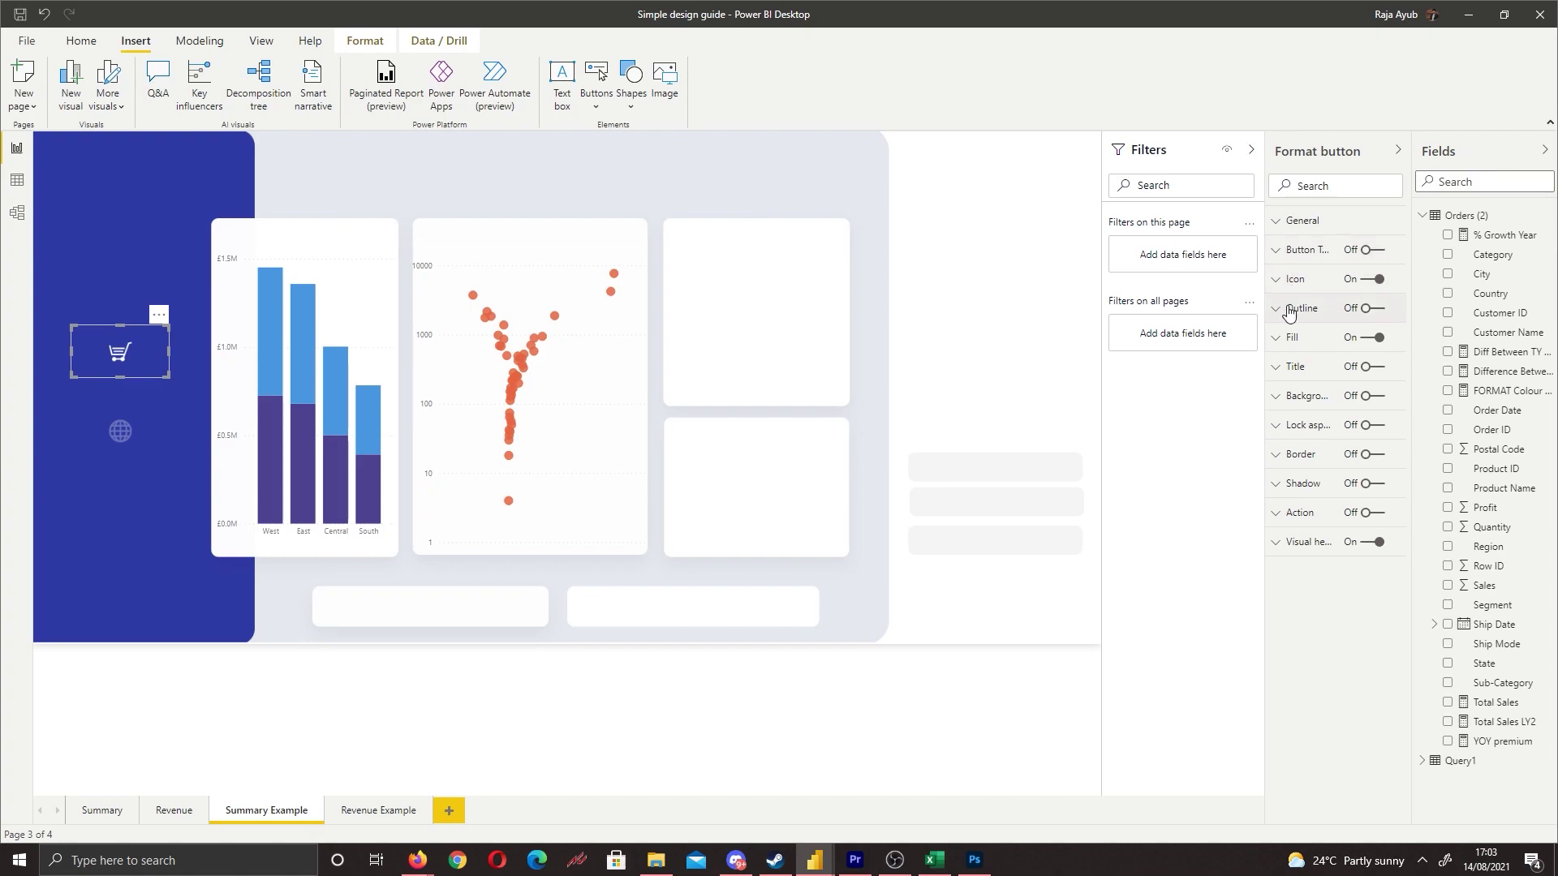
pyautogui.click(1293, 337)
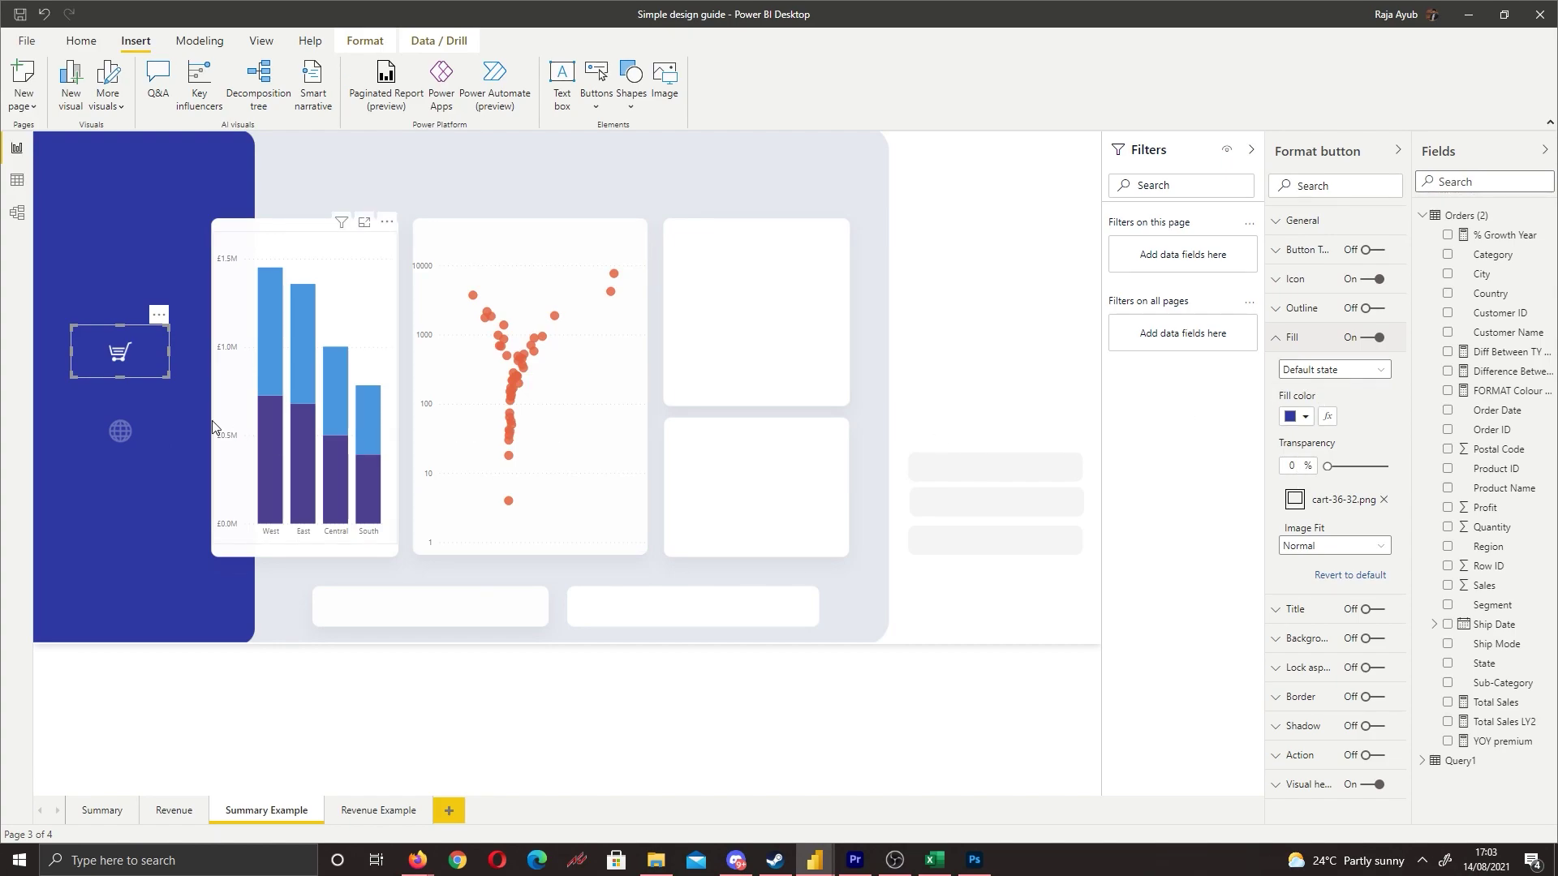
pyautogui.click(147, 436)
pyautogui.click(1306, 370)
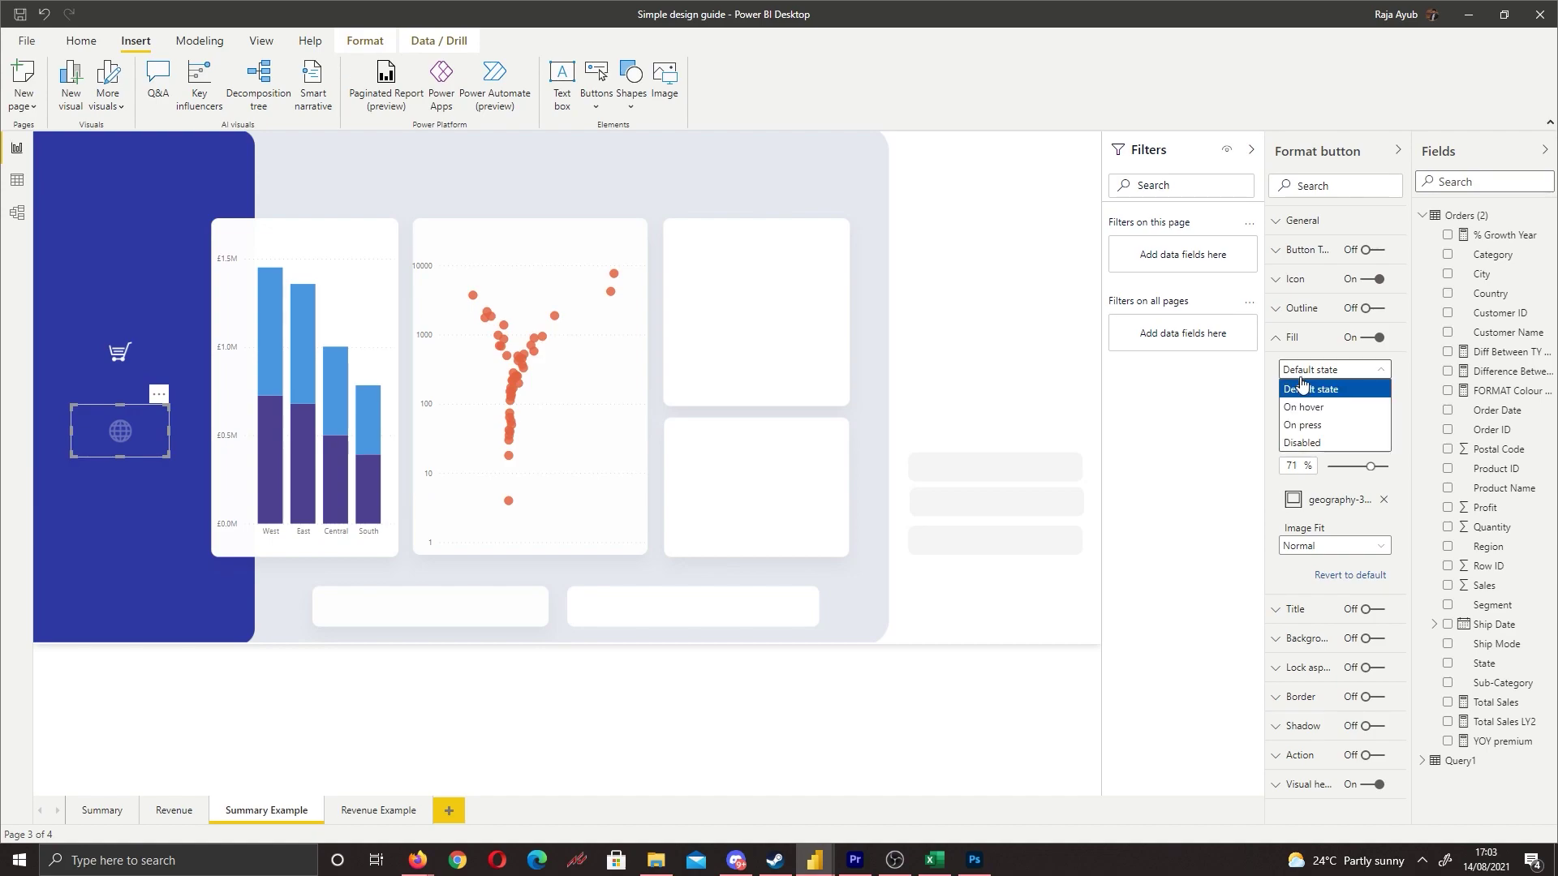
pyautogui.click(1302, 408)
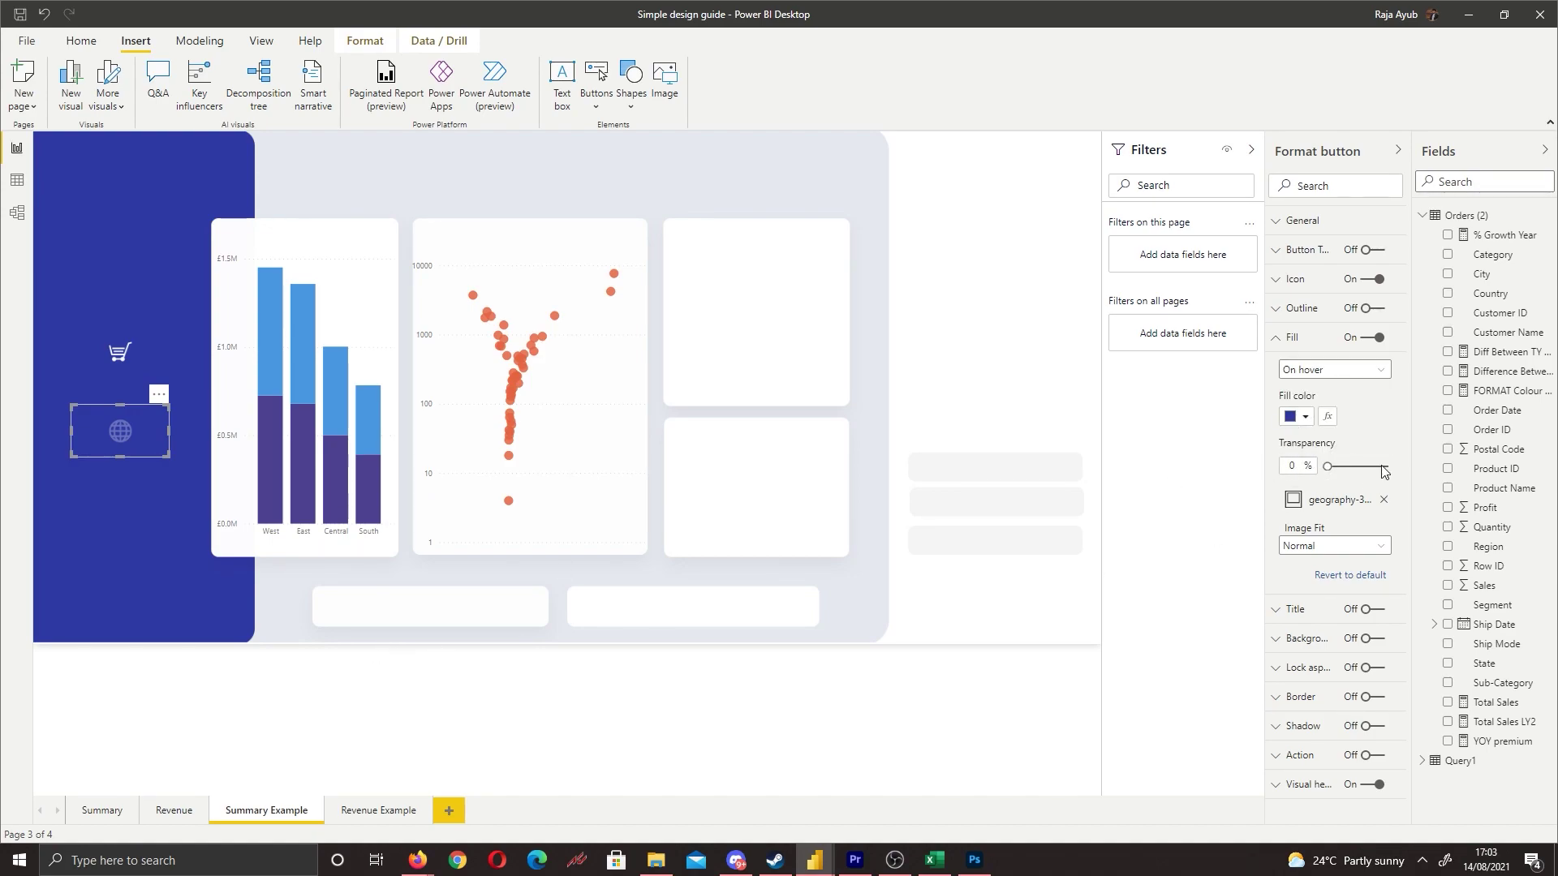
pyautogui.click(83, 548)
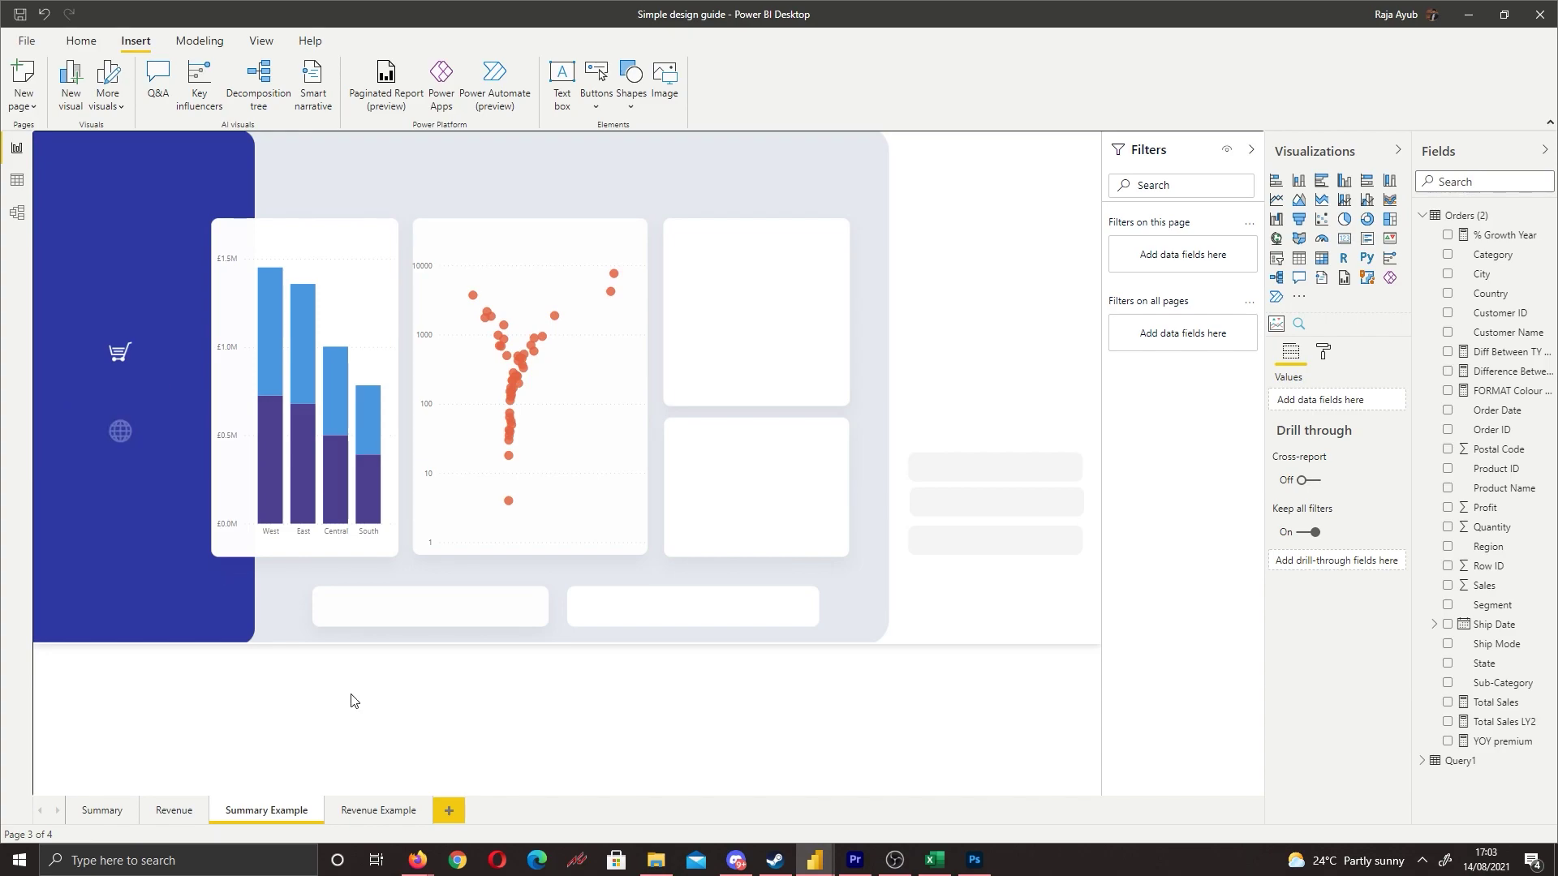
# Step: Delete the existing navigation buttons from the sidebar of the Revenue Example page
pyautogui.click(368, 809)
pyautogui.click(268, 811)
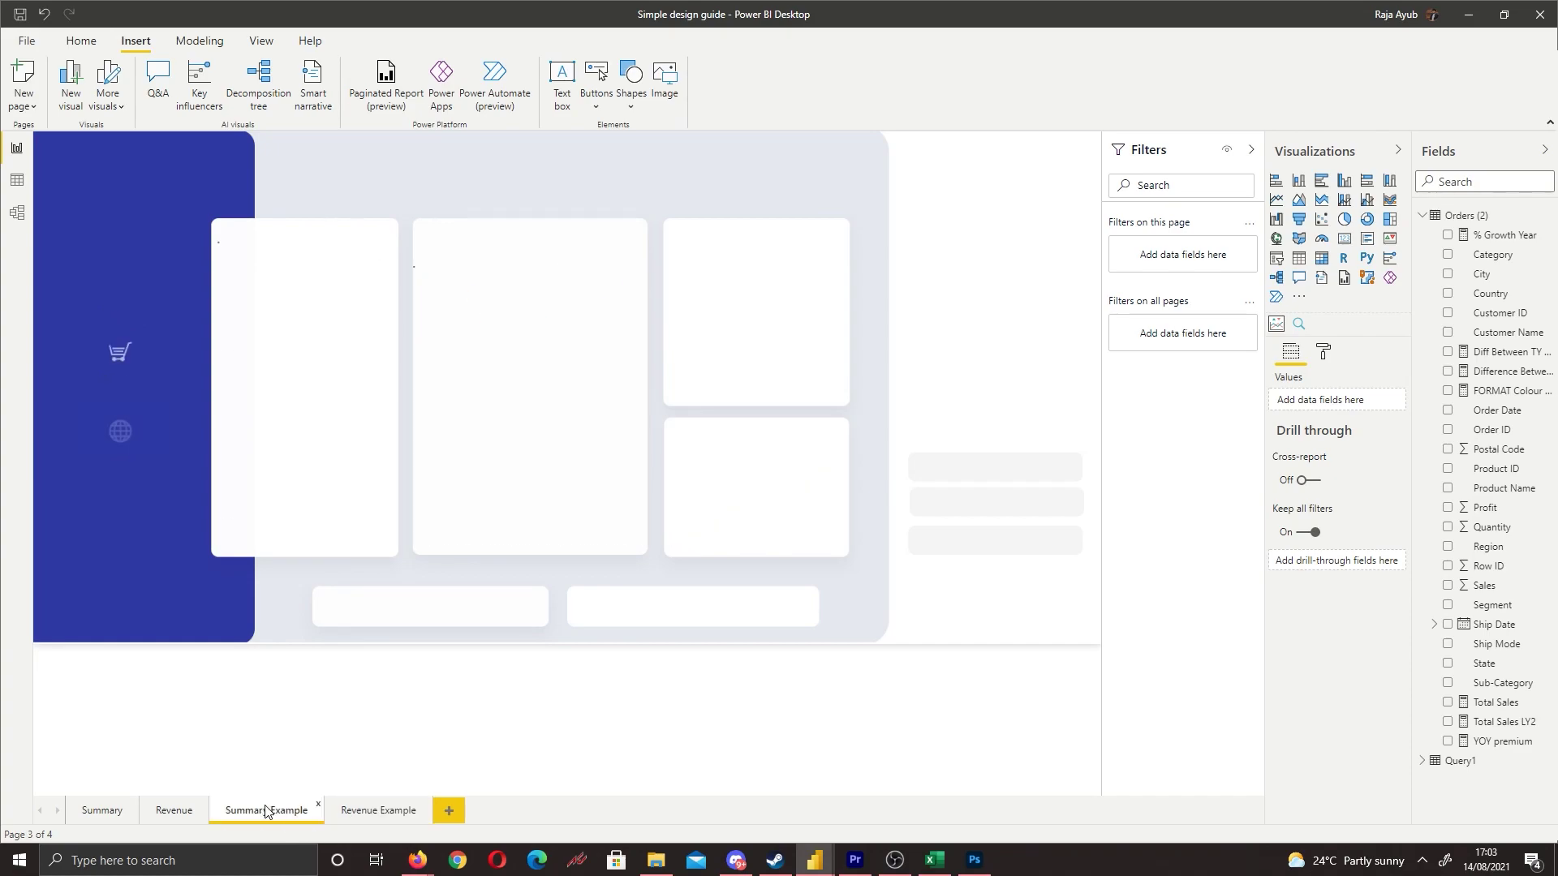
pyautogui.click(349, 809)
pyautogui.click(266, 810)
pyautogui.moveTo(65, 294); pyautogui.dragTo(191, 649)
pyautogui.click(378, 809)
pyautogui.press('Delete')
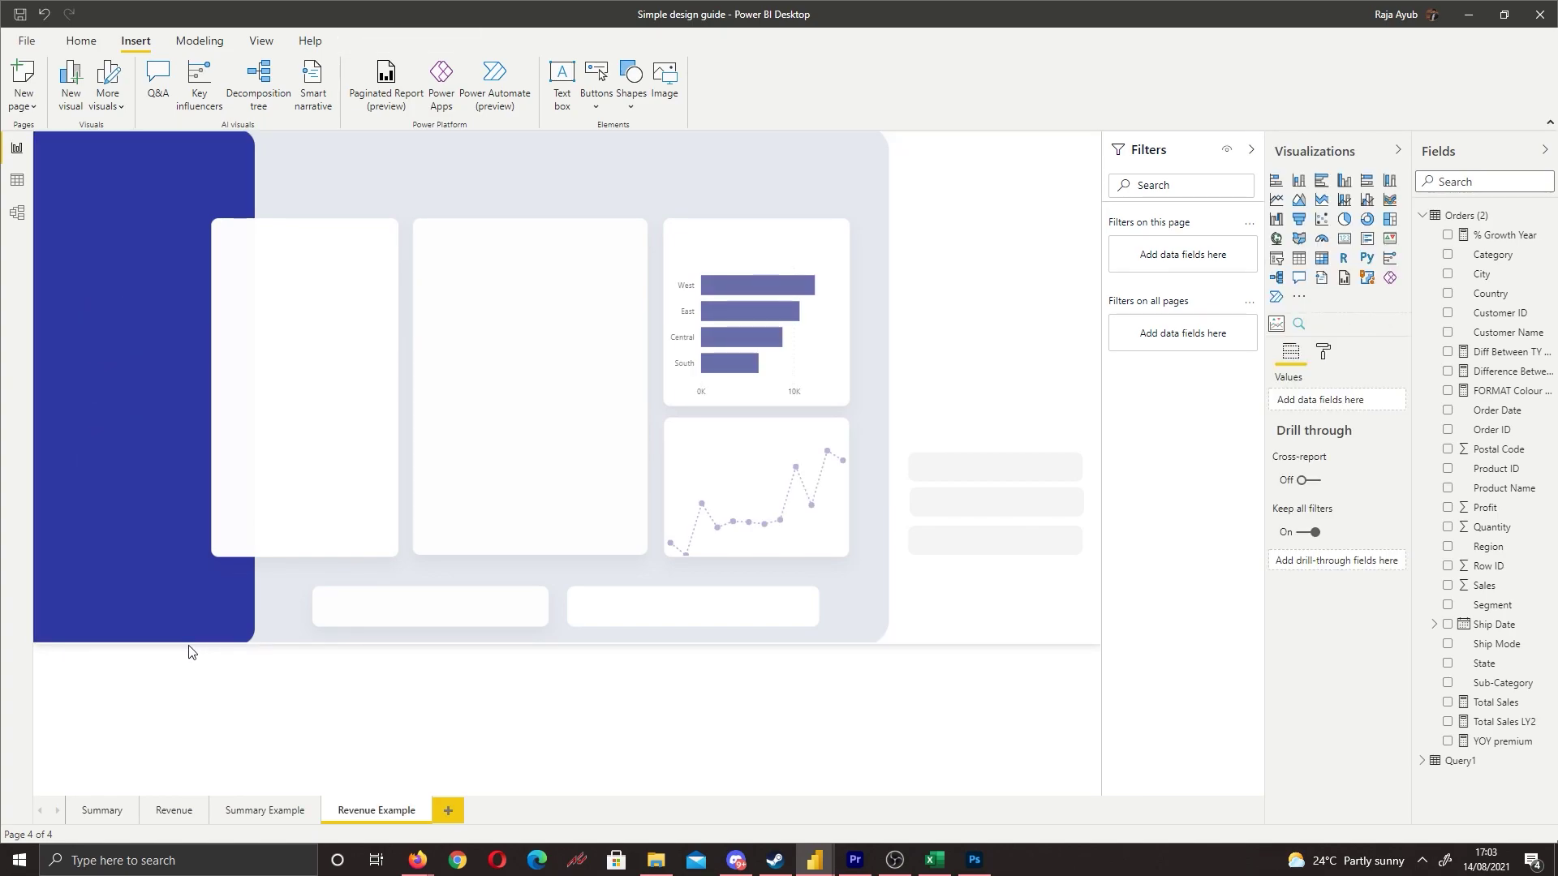
# Step: Copy the cart and globe buttons from the Summary Example page to the Revenue Example sidebar
pyautogui.click(259, 811)
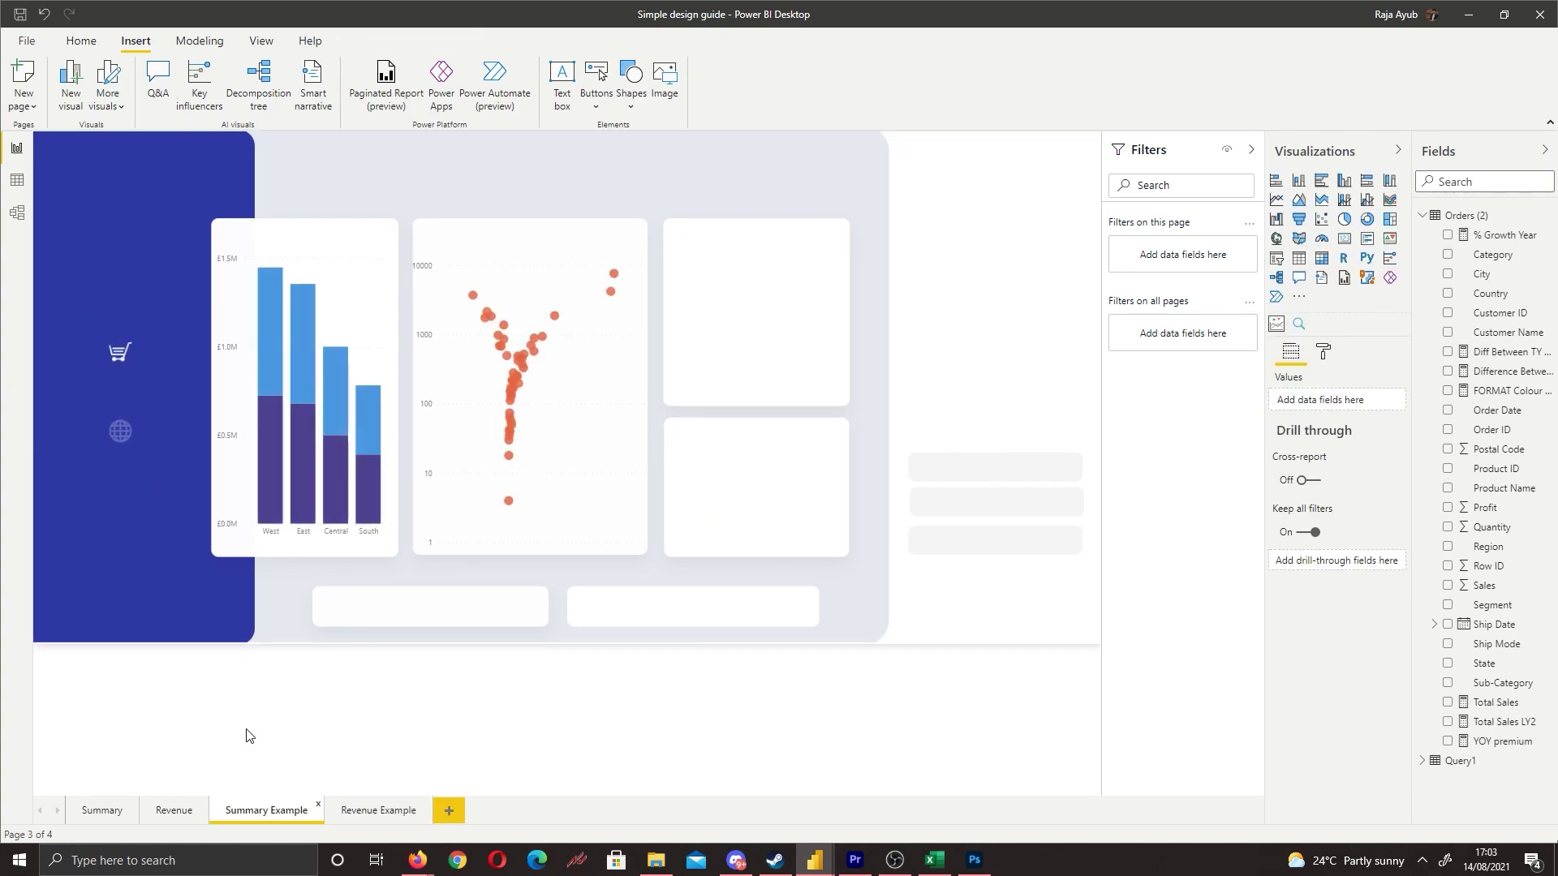
pyautogui.keyDown('ctrl'); pyautogui.click(133, 444); pyautogui.keyUp('ctrl')
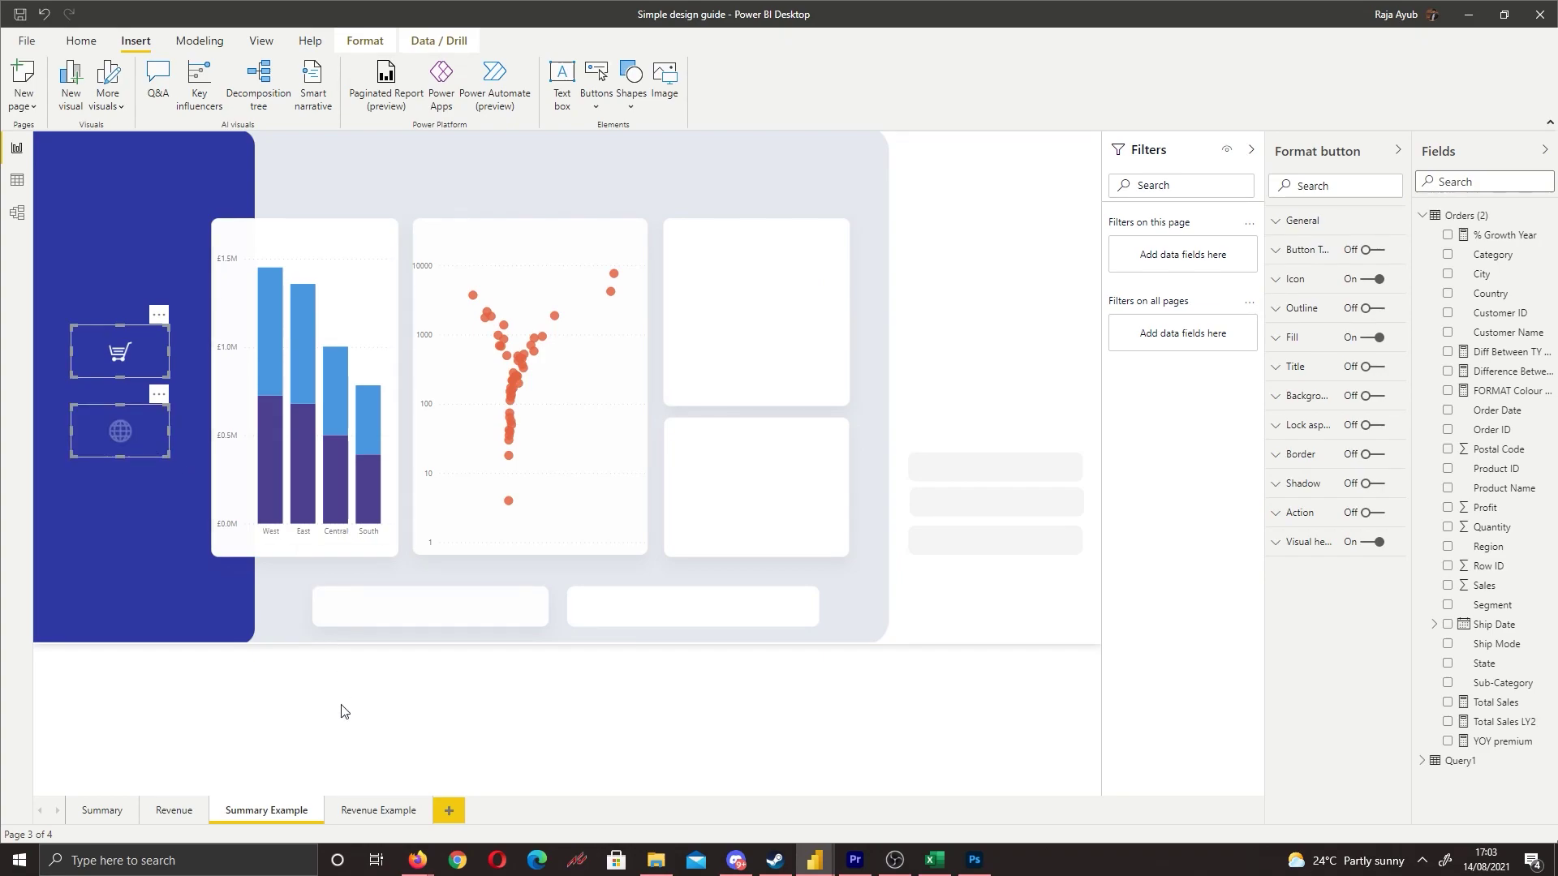
pyautogui.click(370, 815)
pyautogui.hotkey('ctrl', 'v')
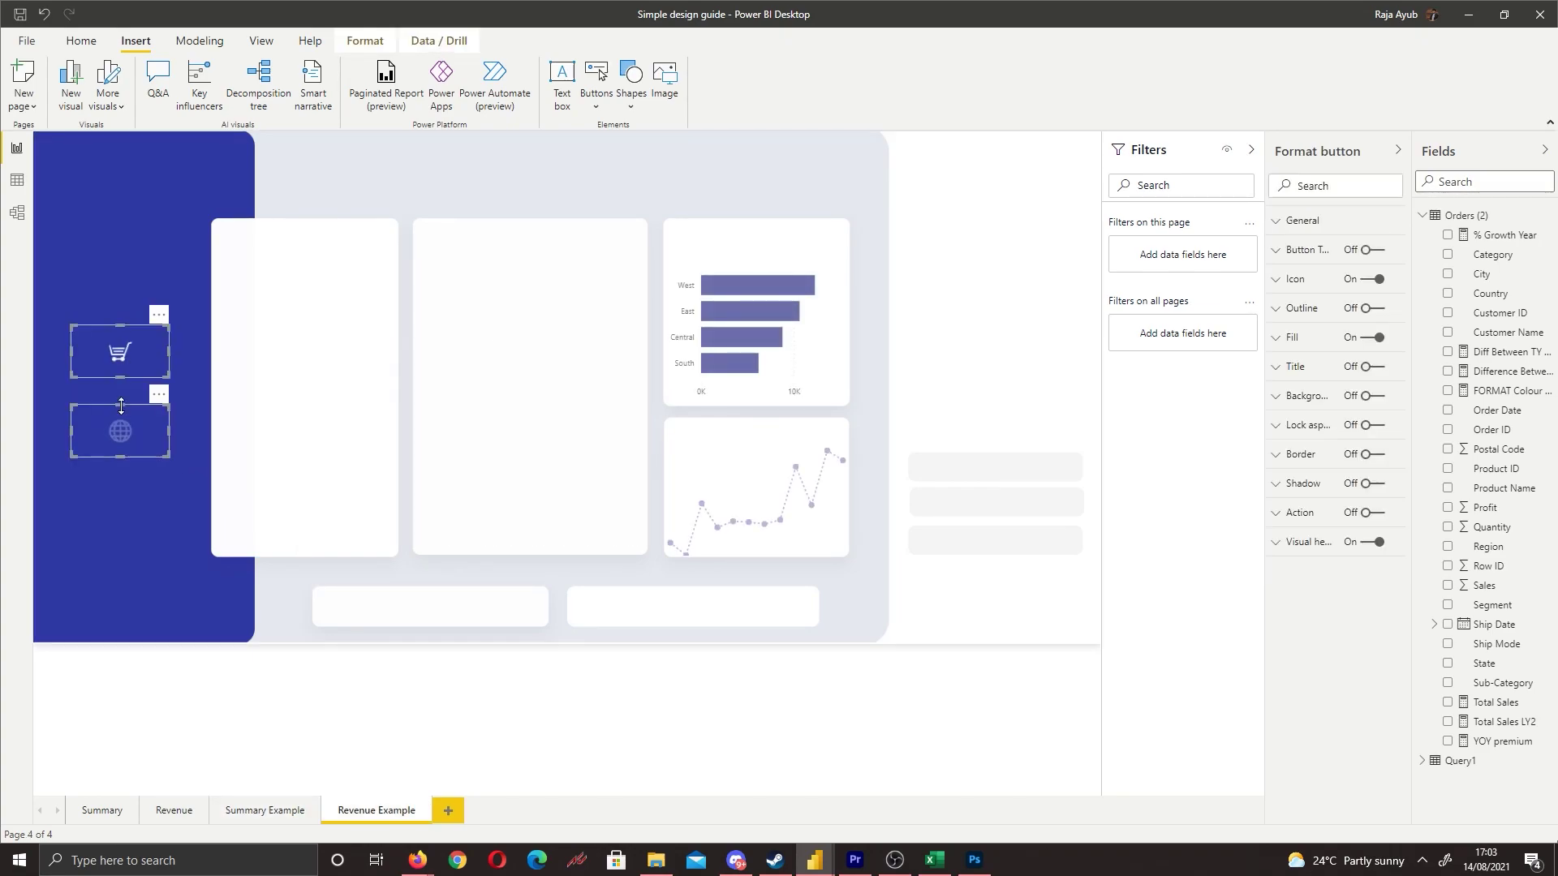
pyautogui.click(155, 517)
# Step: Set the Revenue Example cart button's default-state fill transparency to 64% and bring up its On hover fill settings
pyautogui.click(162, 361)
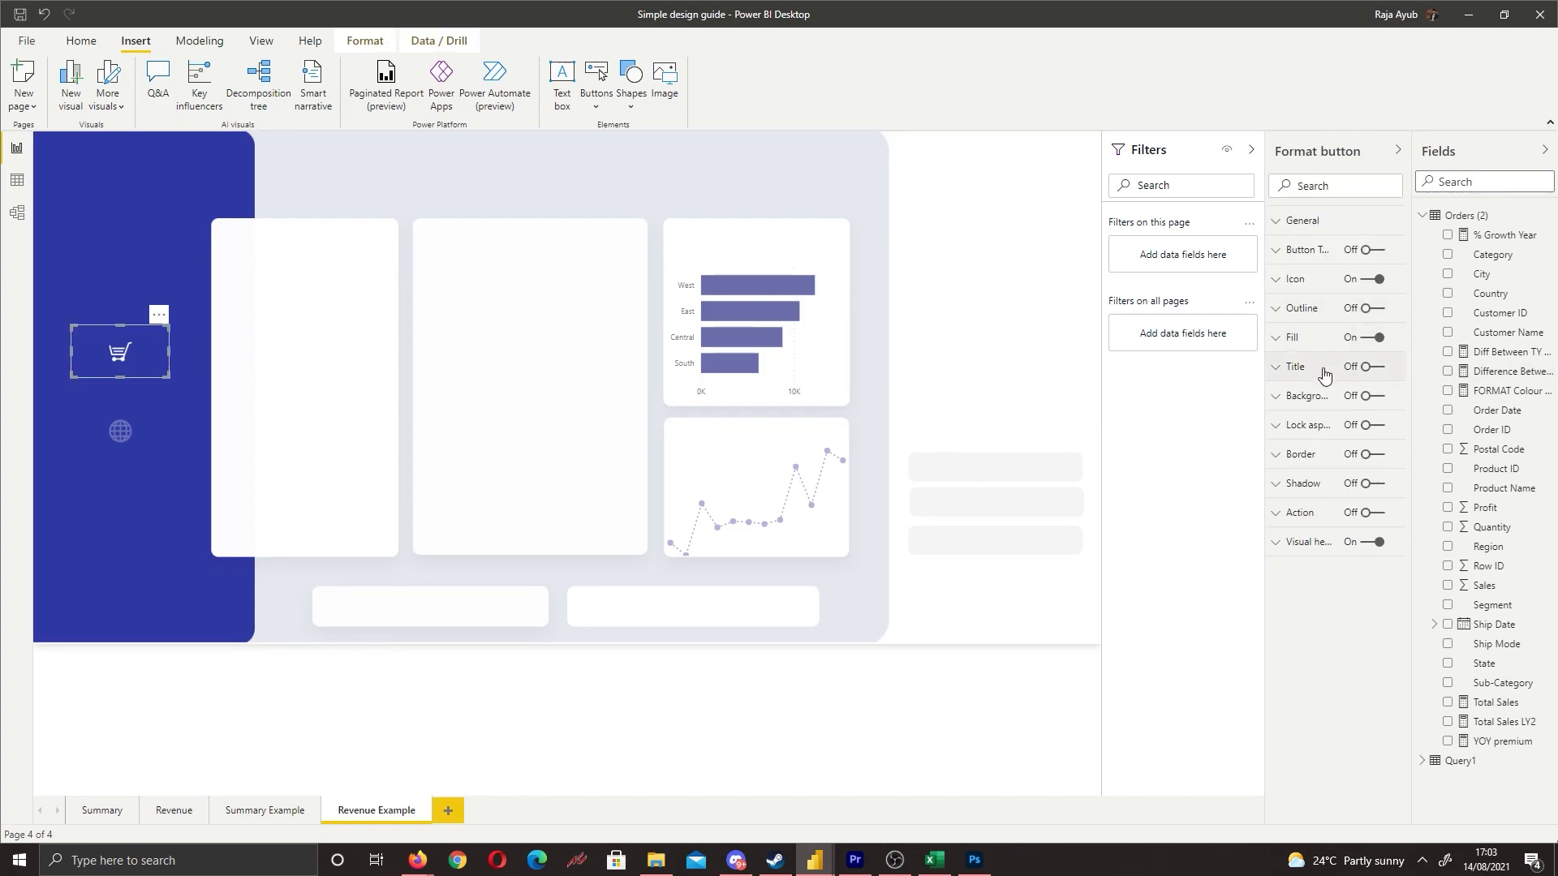
pyautogui.click(1312, 290)
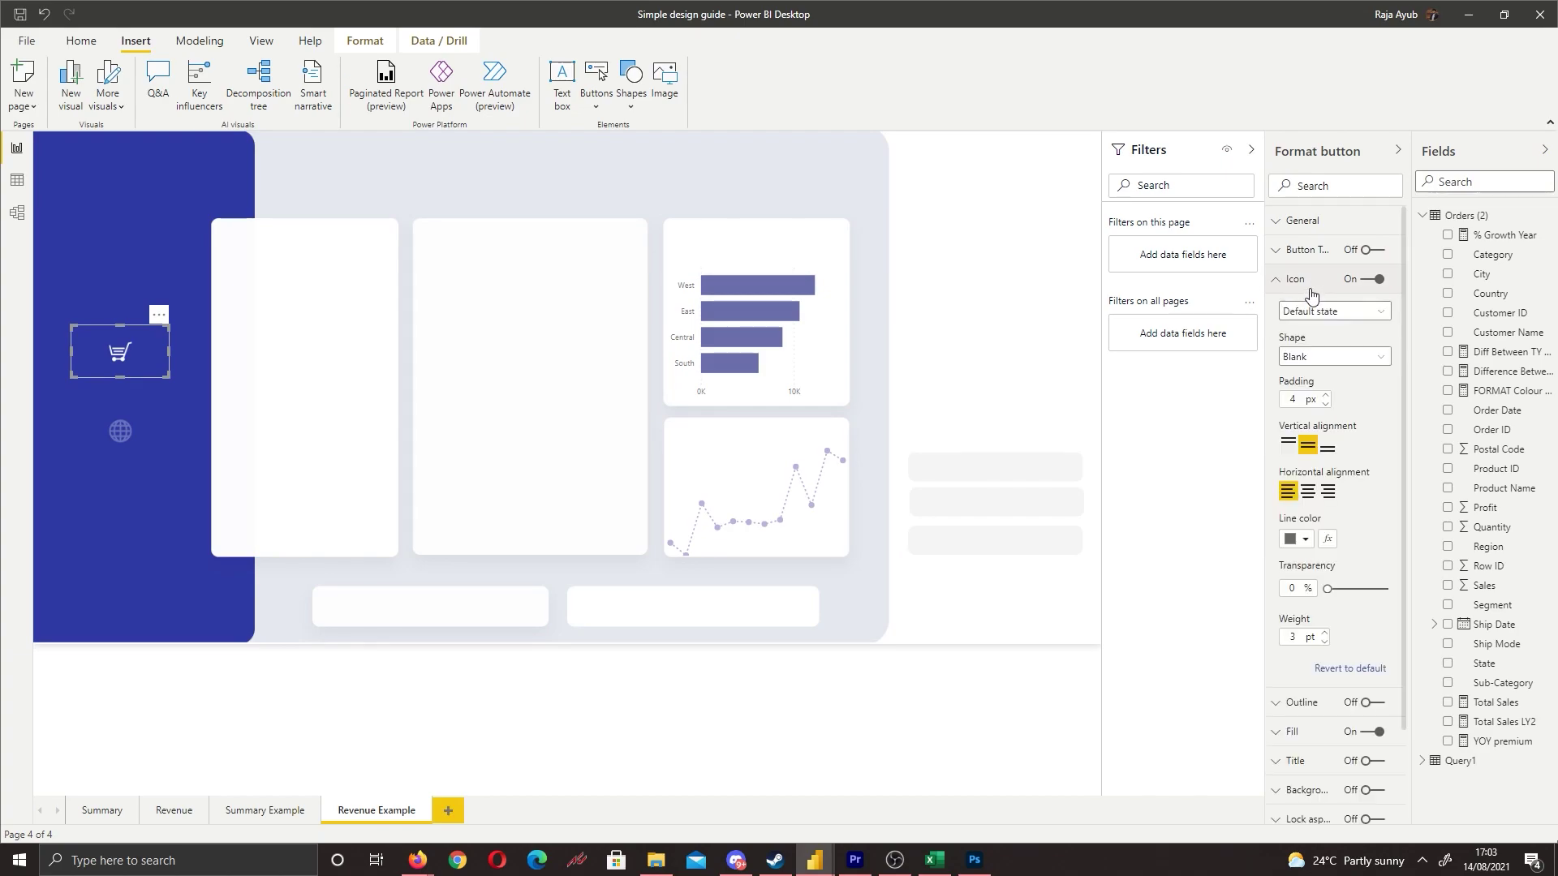
pyautogui.click(1311, 291)
pyautogui.click(1311, 338)
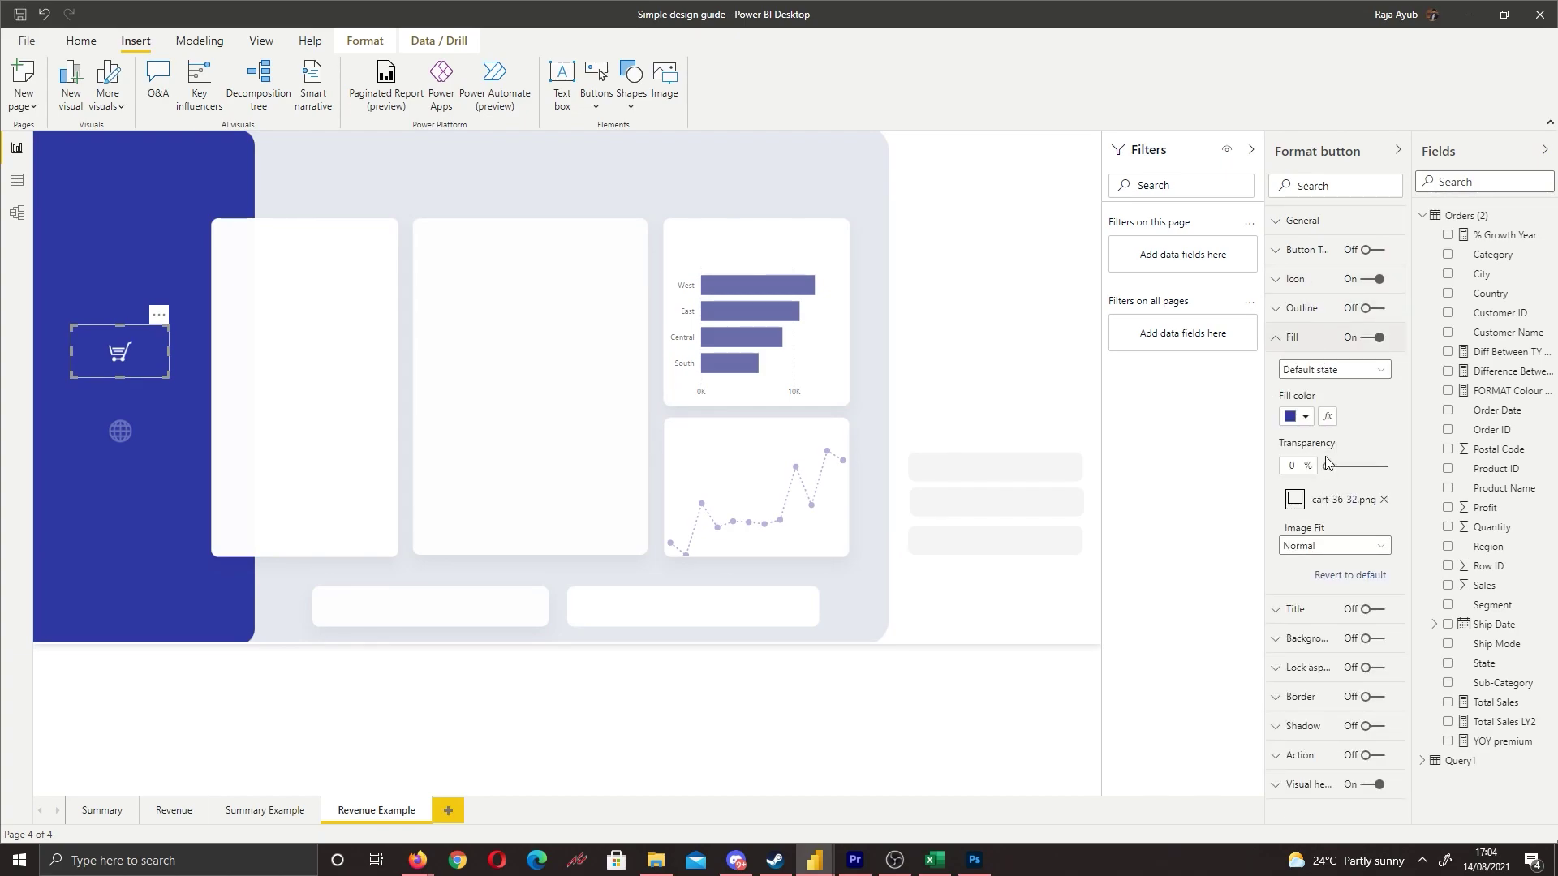
pyautogui.moveTo(1328, 466); pyautogui.dragTo(1362, 464)
pyautogui.click(1315, 372)
pyautogui.click(1309, 407)
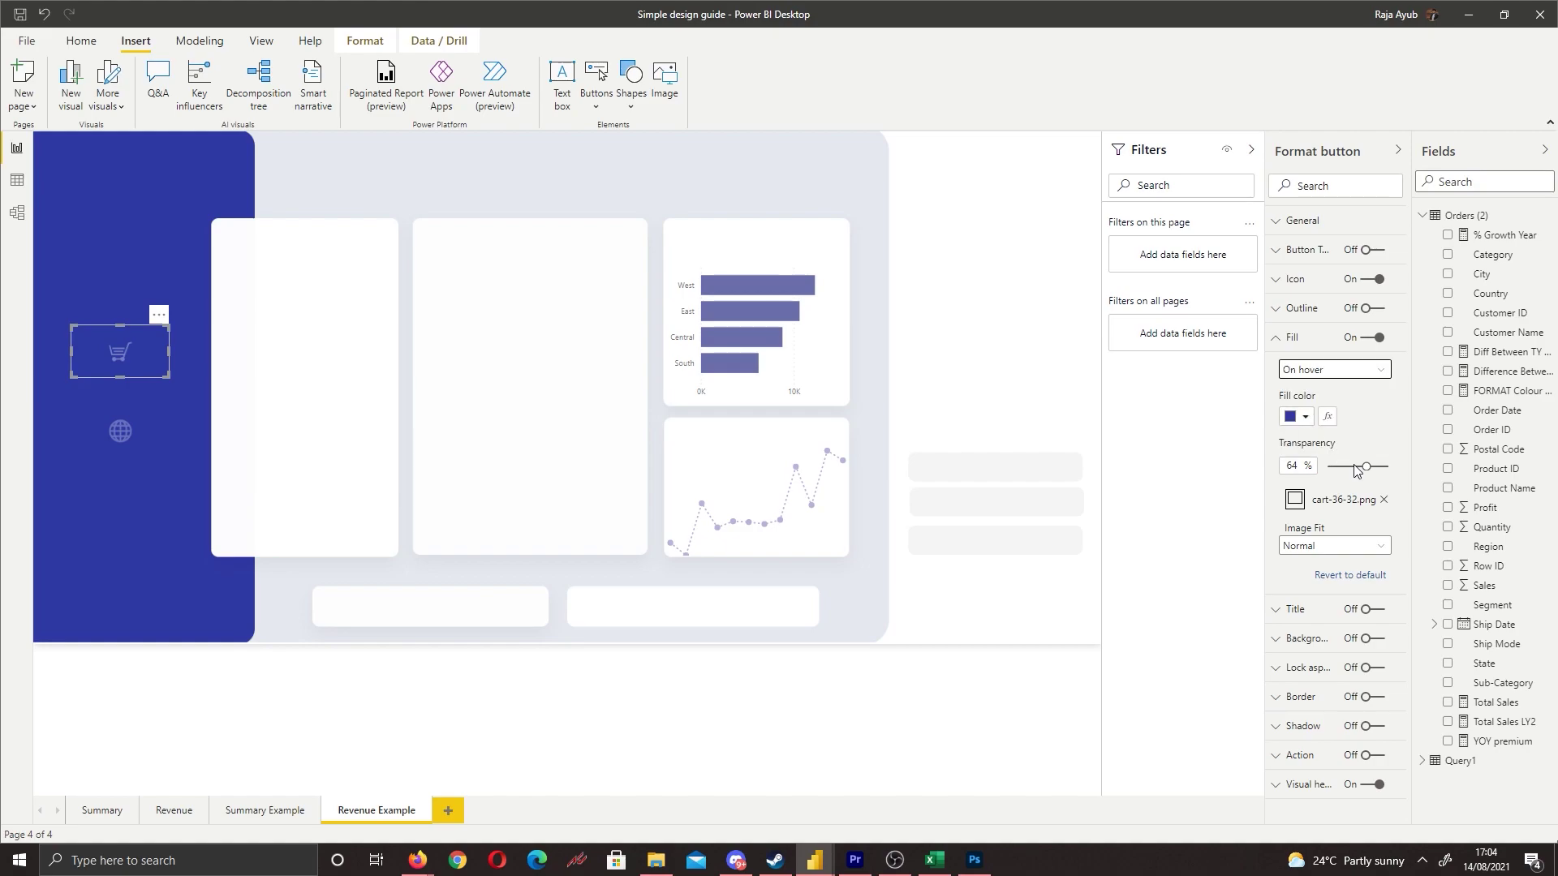
# Step: Remove the transparency from the default-state fill of the globe button on the Revenue Example page
pyautogui.click(135, 441)
pyautogui.click(1303, 371)
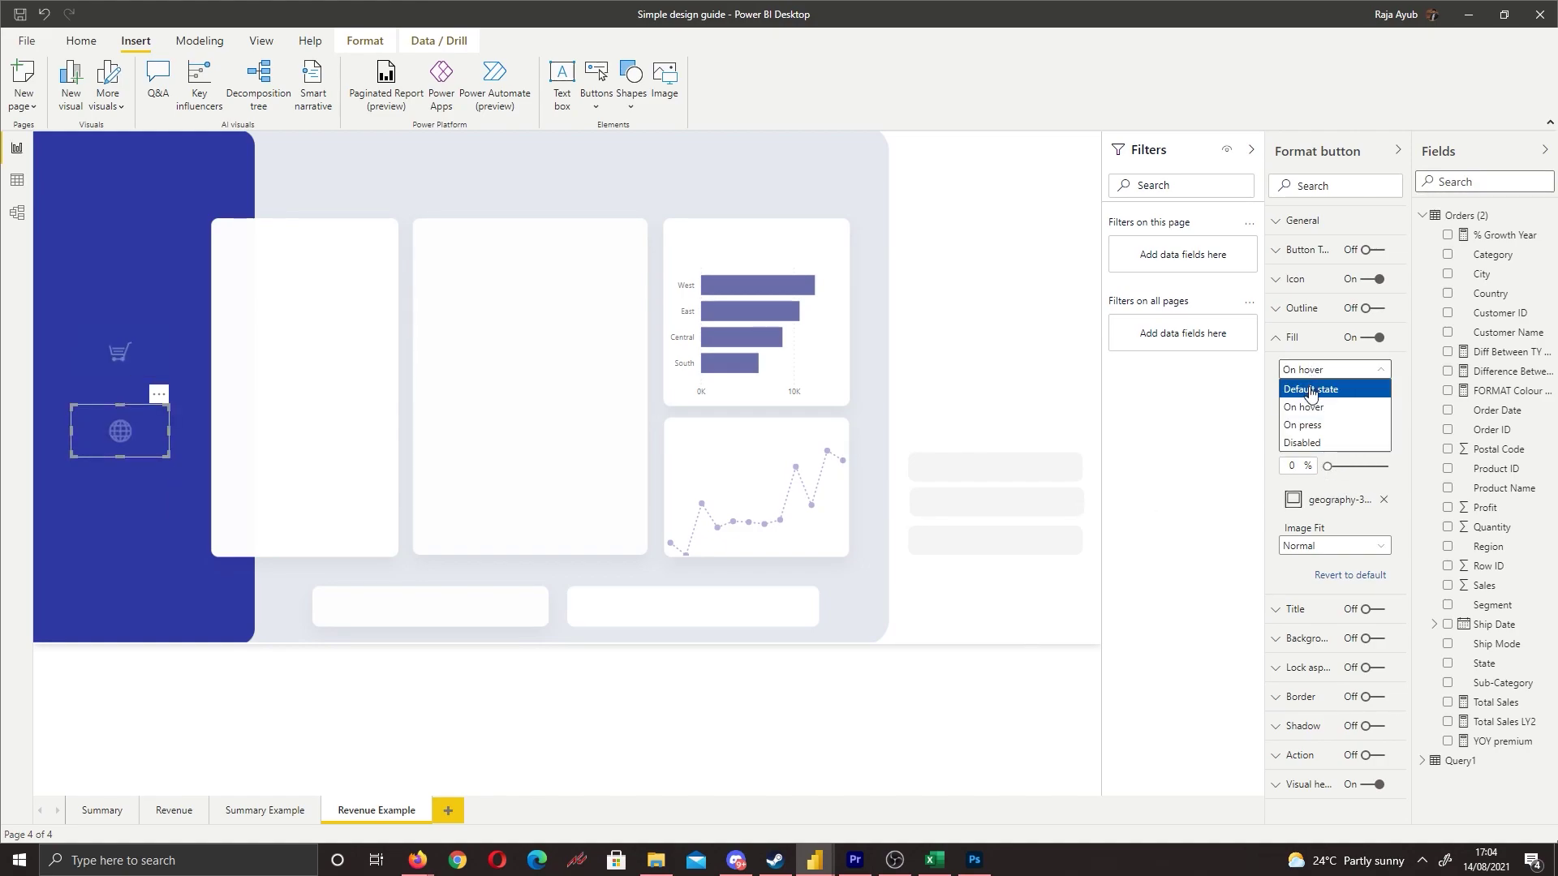
pyautogui.click(1310, 390)
pyautogui.click(111, 531)
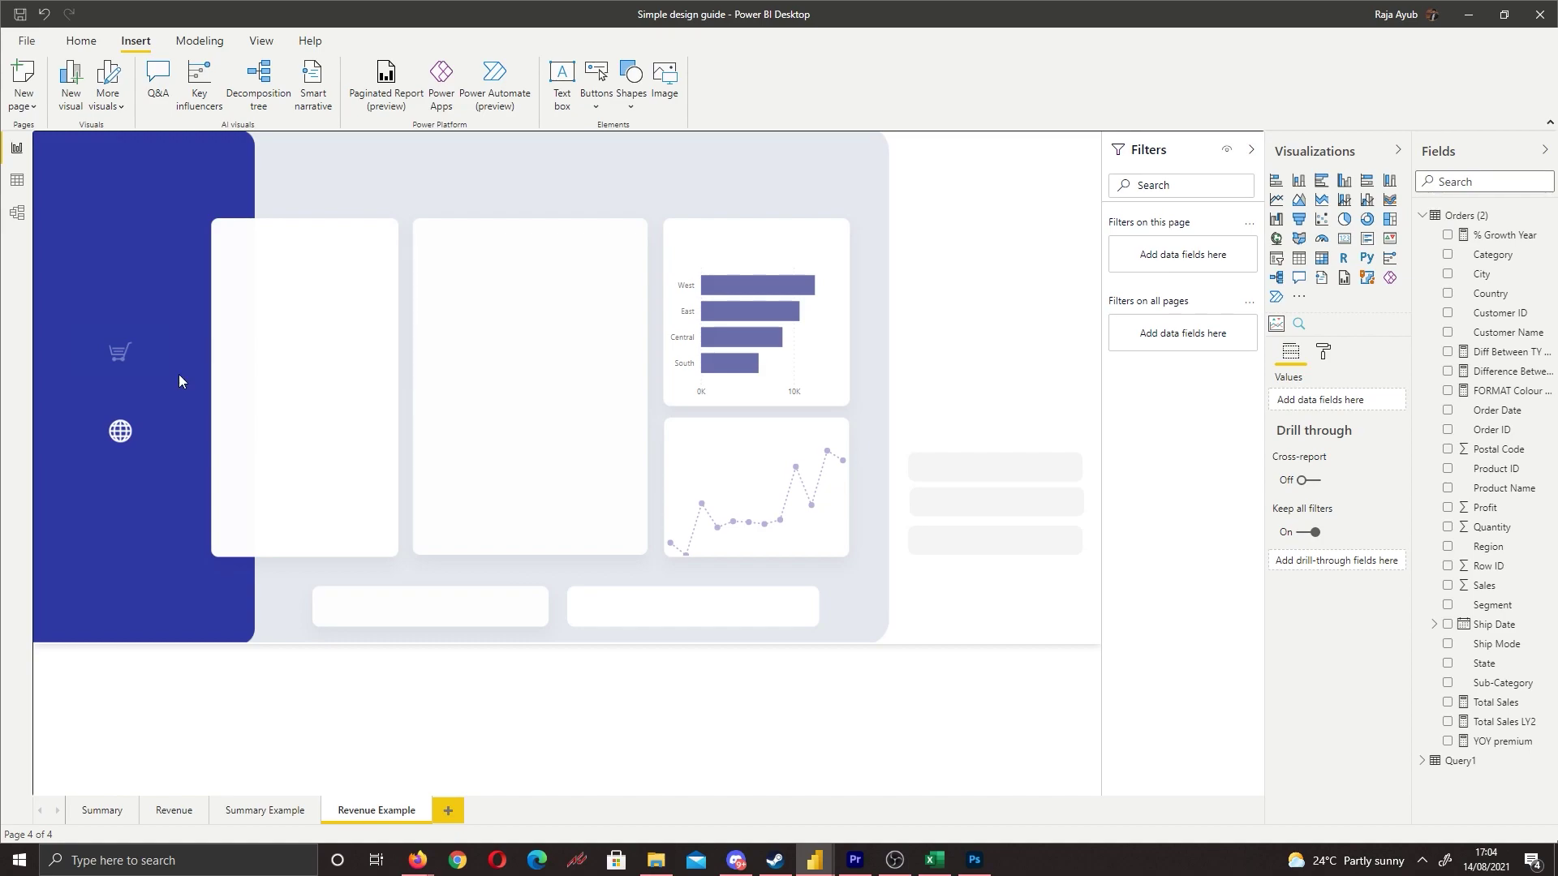
# Step: Turn on the cart button's action as Page navigation with Summary Example as the destination
pyautogui.click(159, 354)
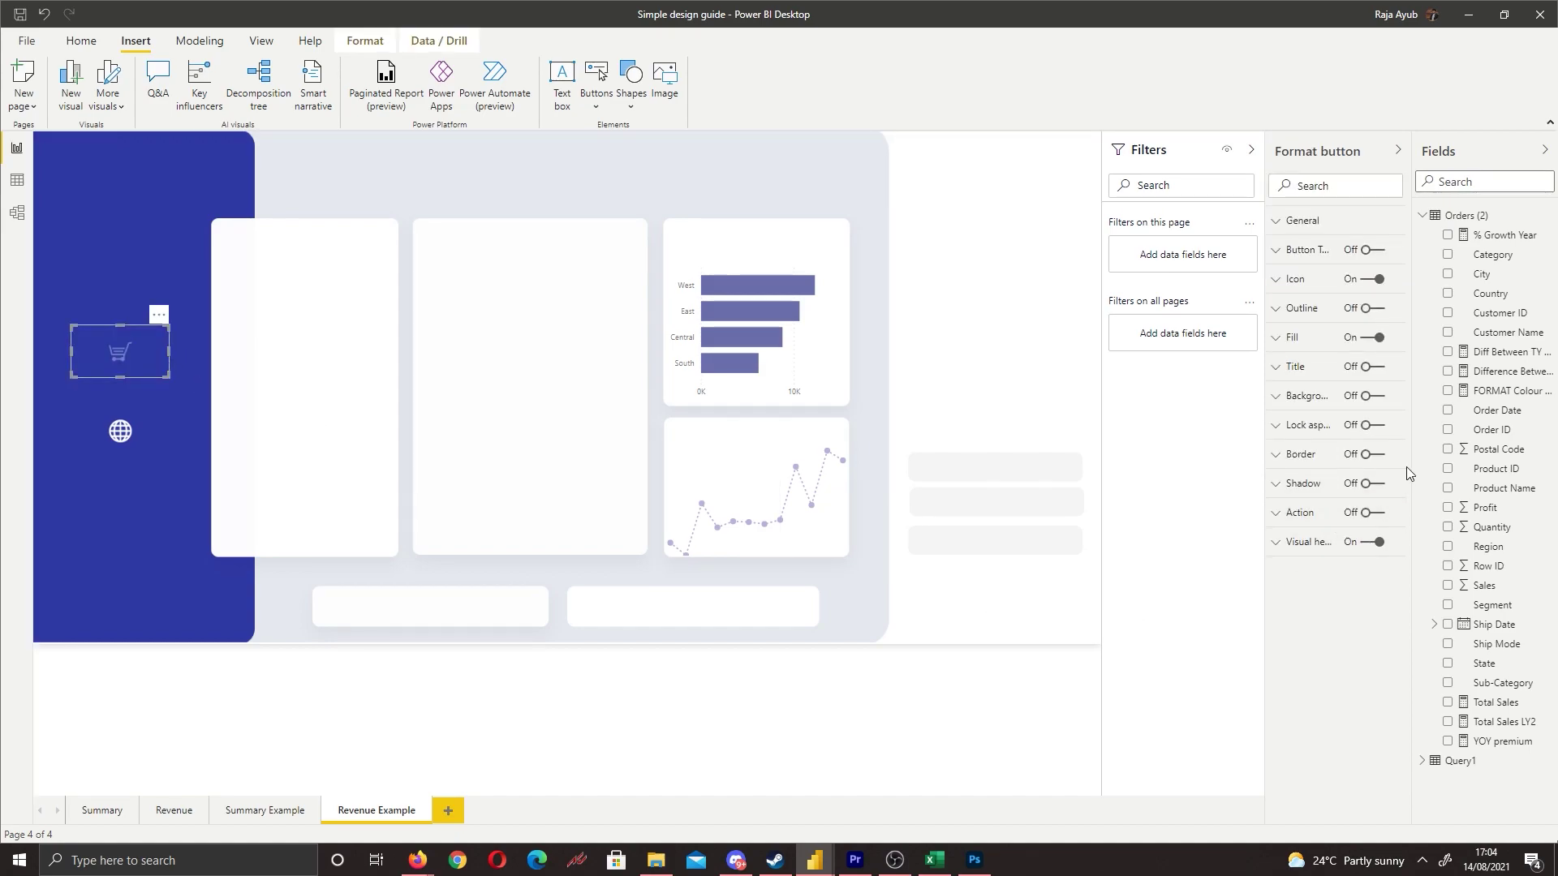
pyautogui.click(1371, 513)
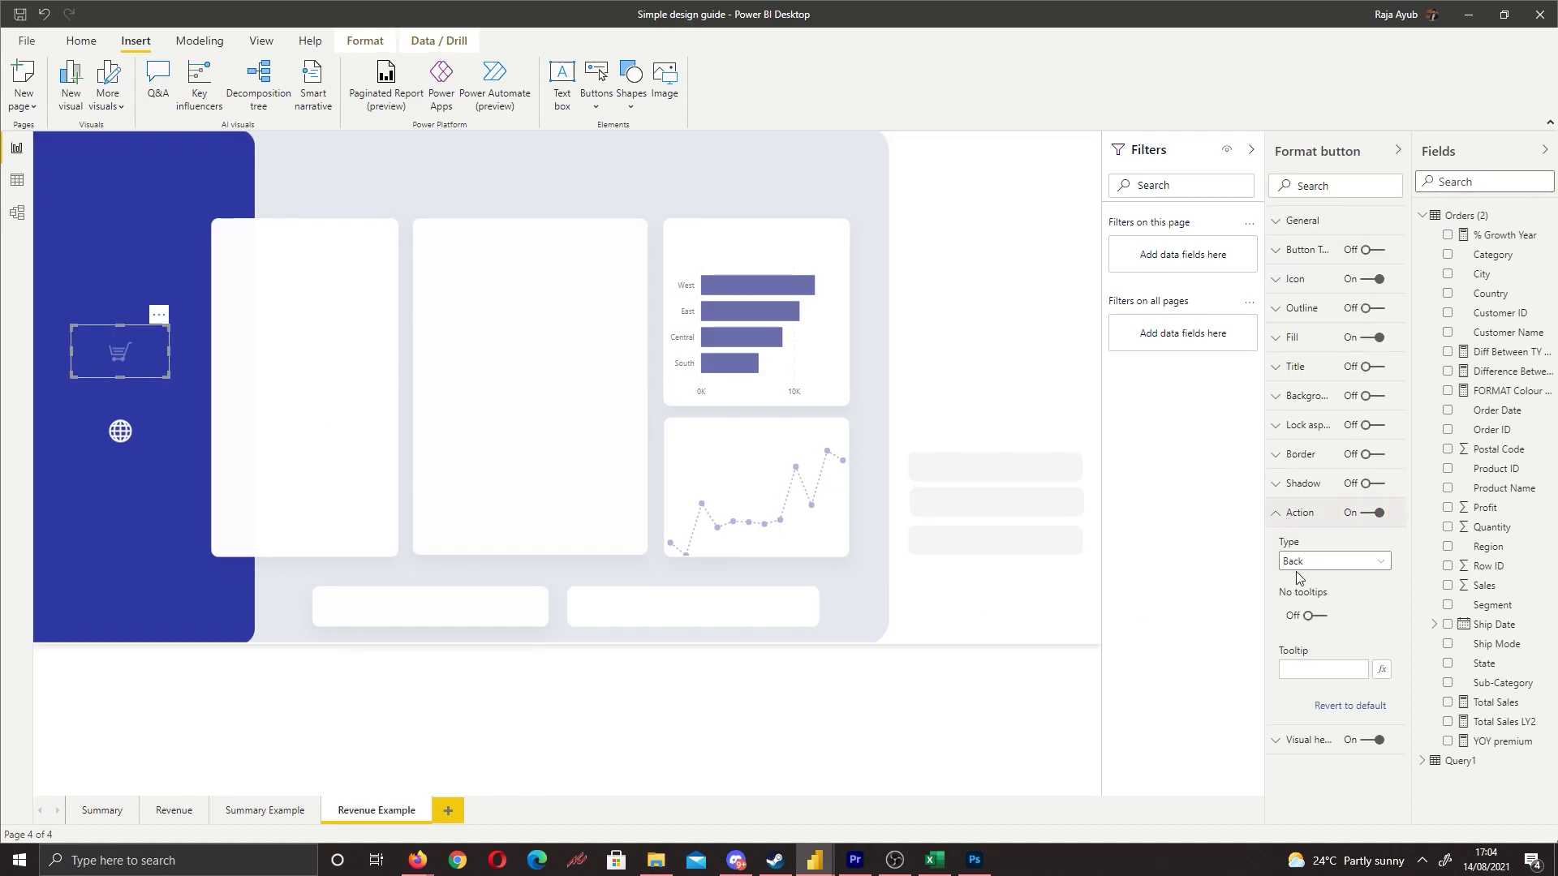
pyautogui.click(1297, 561)
pyautogui.click(1306, 633)
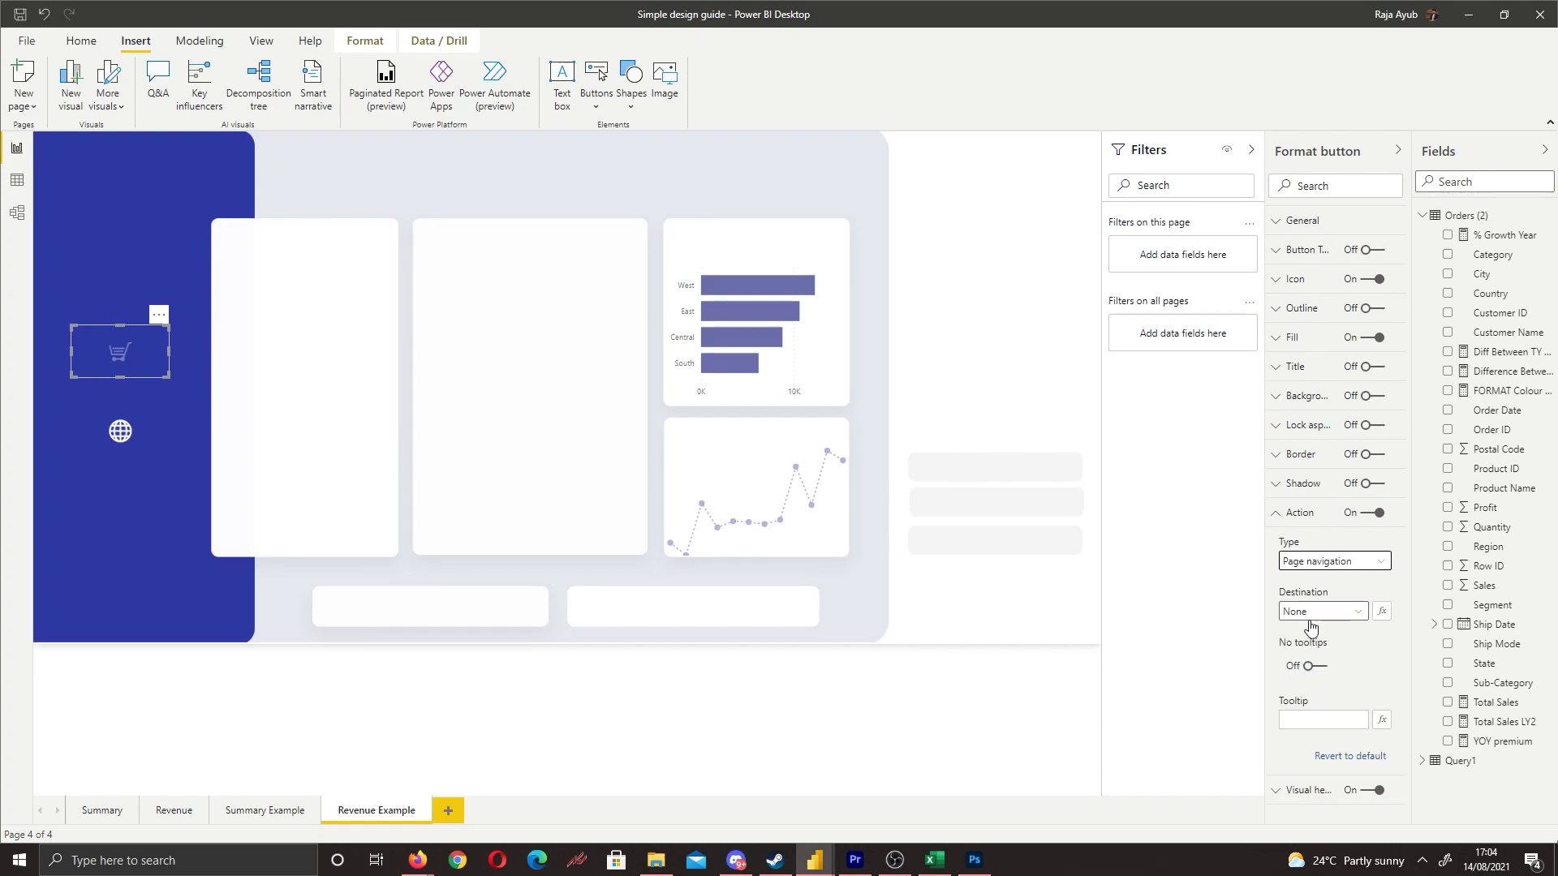
pyautogui.click(1306, 612)
pyautogui.click(1322, 685)
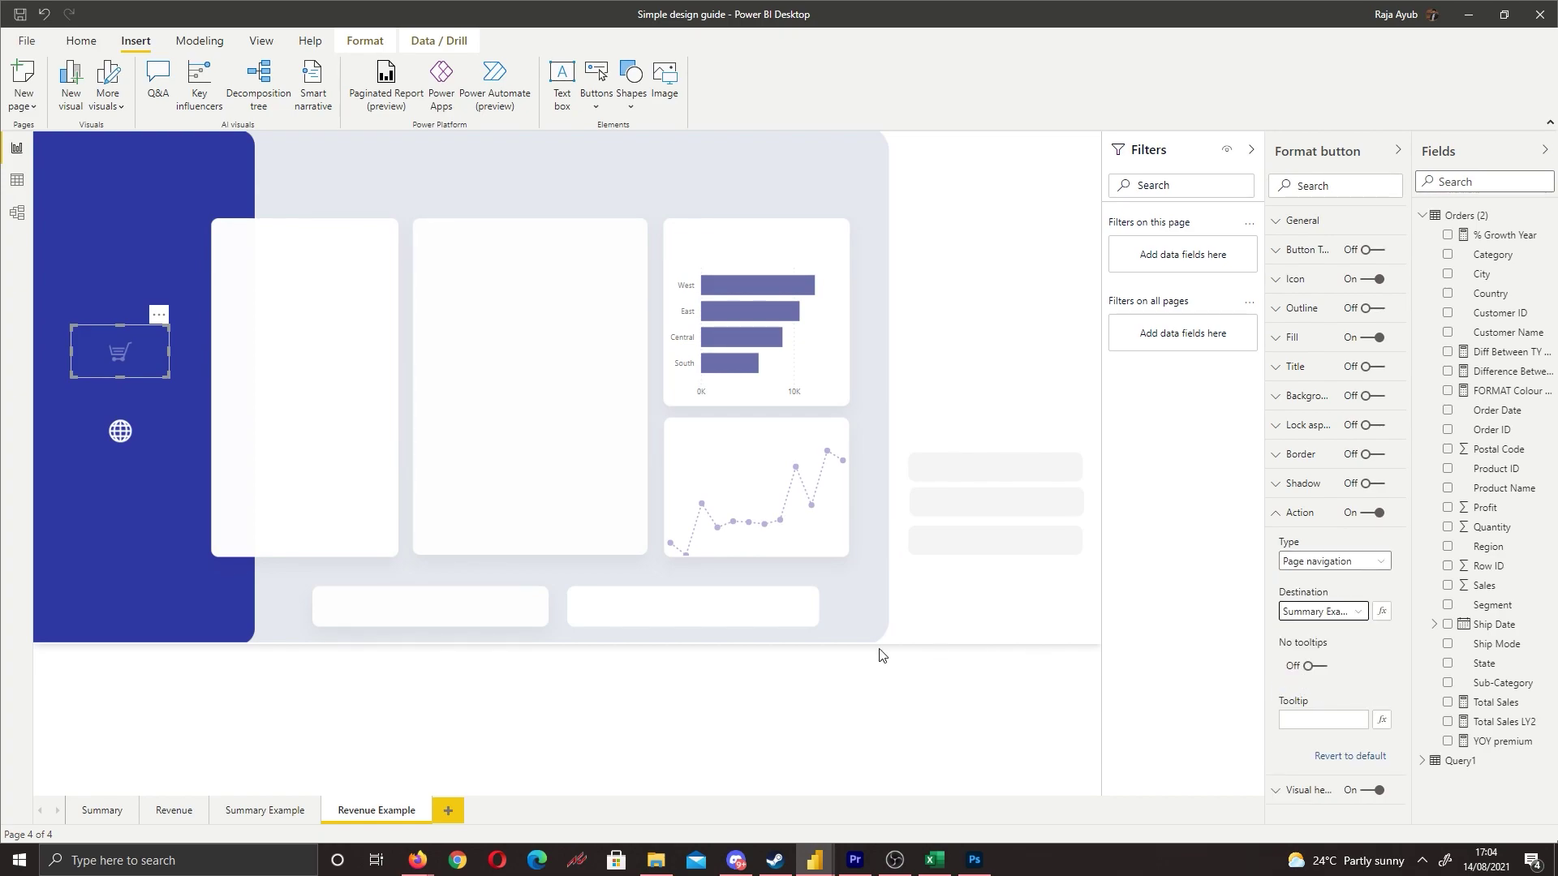
# Step: Give the cart button the tooltip "Switch page" and test its navigation to the Summary Example page
pyautogui.click(1277, 720)
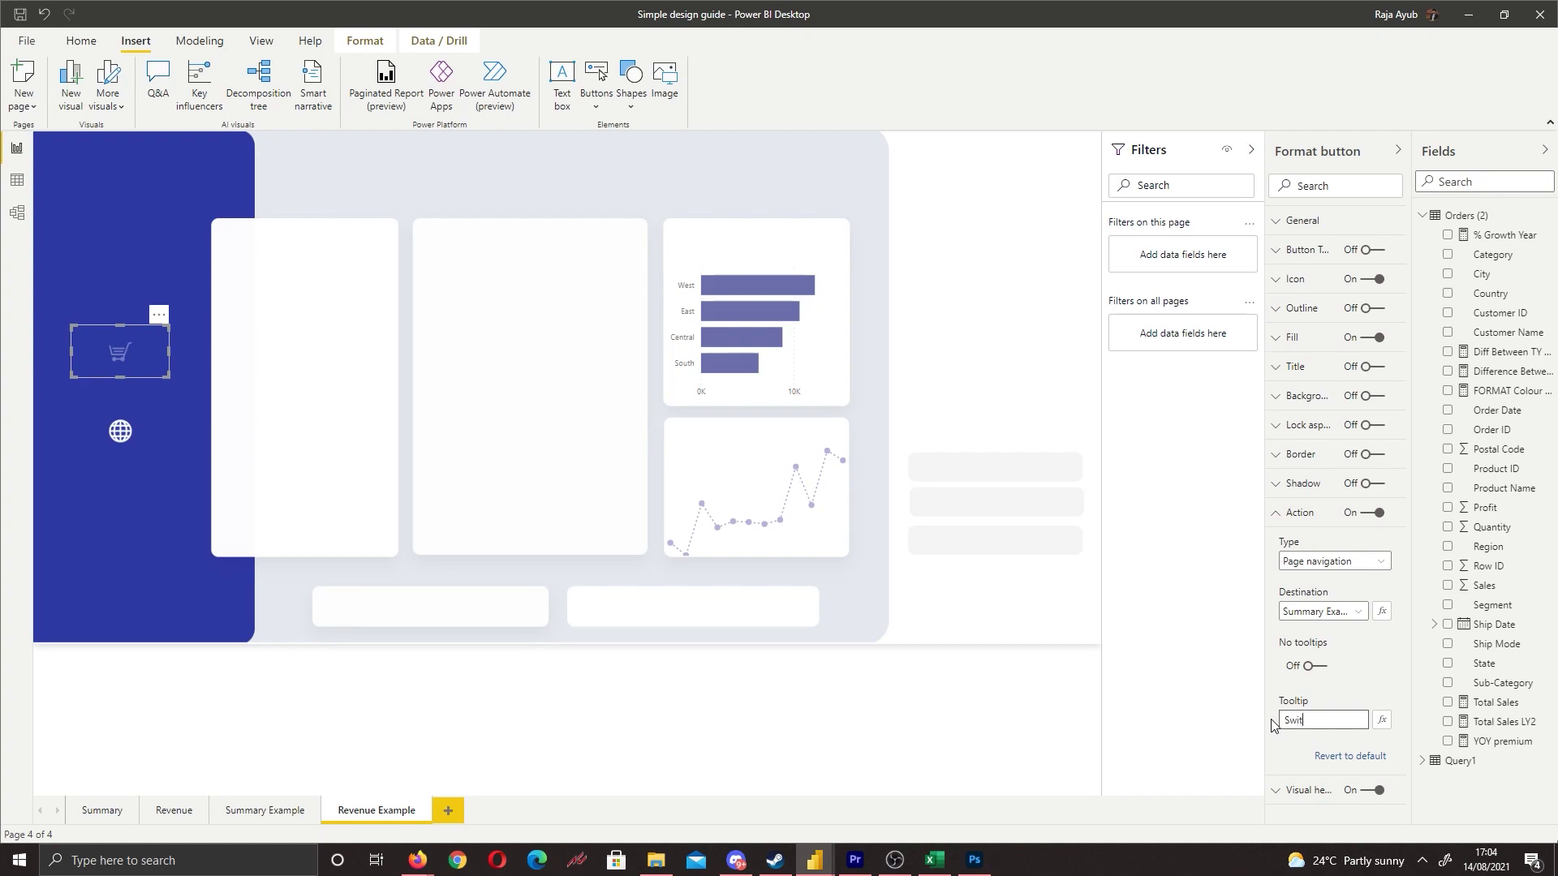
pyautogui.write('Switch page')
pyautogui.click(726, 760)
pyautogui.keyDown('ctrl'); pyautogui.click(130, 357); pyautogui.keyUp('ctrl')
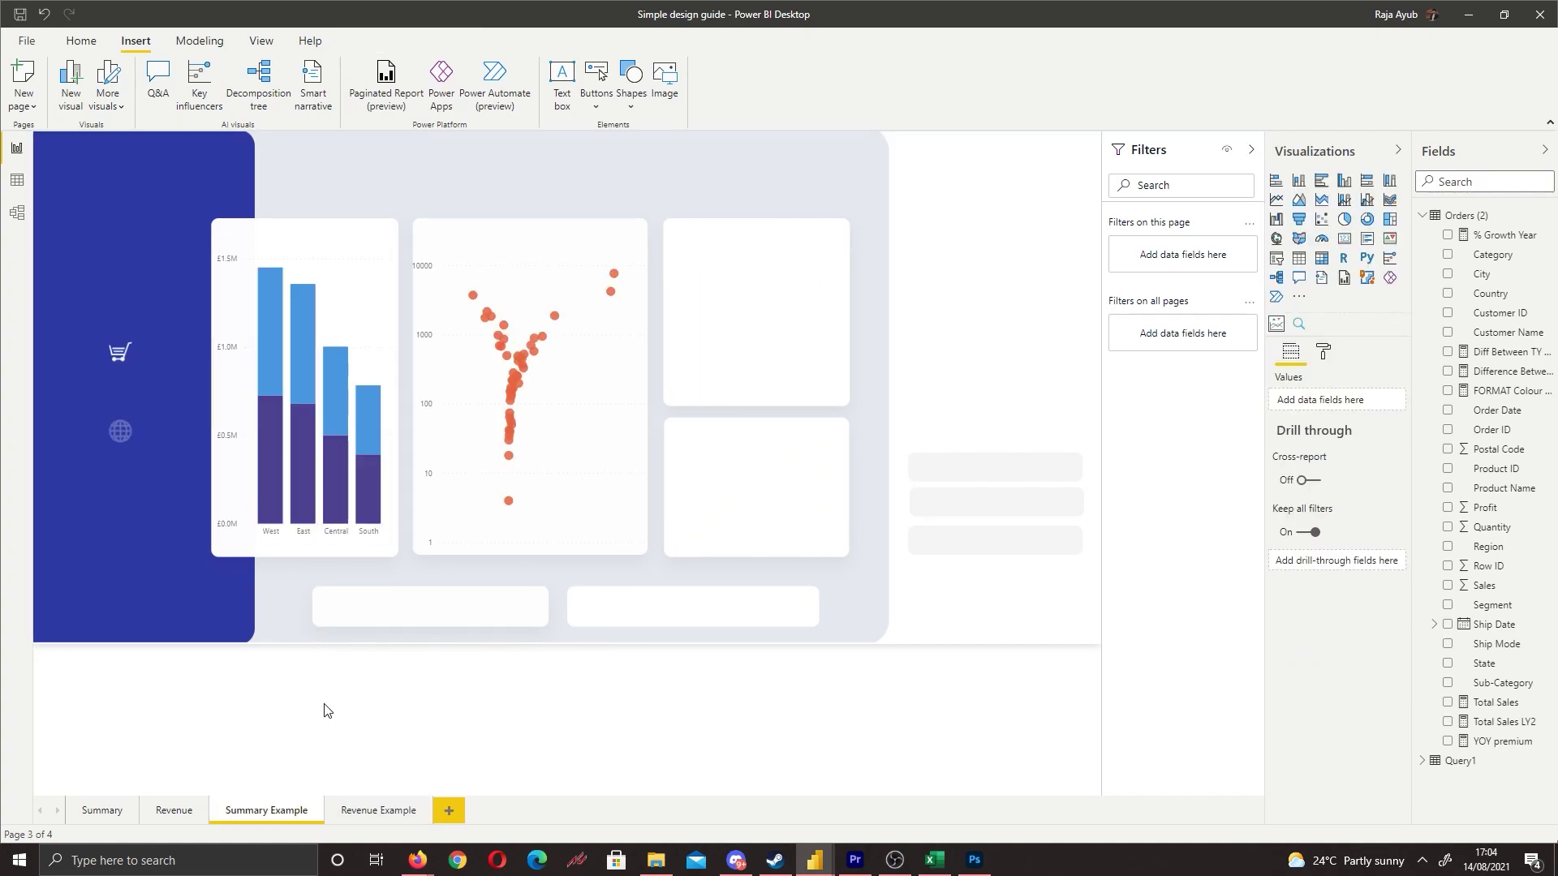
# Step: Turn on the Summary Example globe button's action as Page navigation to Revenue Example and test the button
pyautogui.click(109, 430)
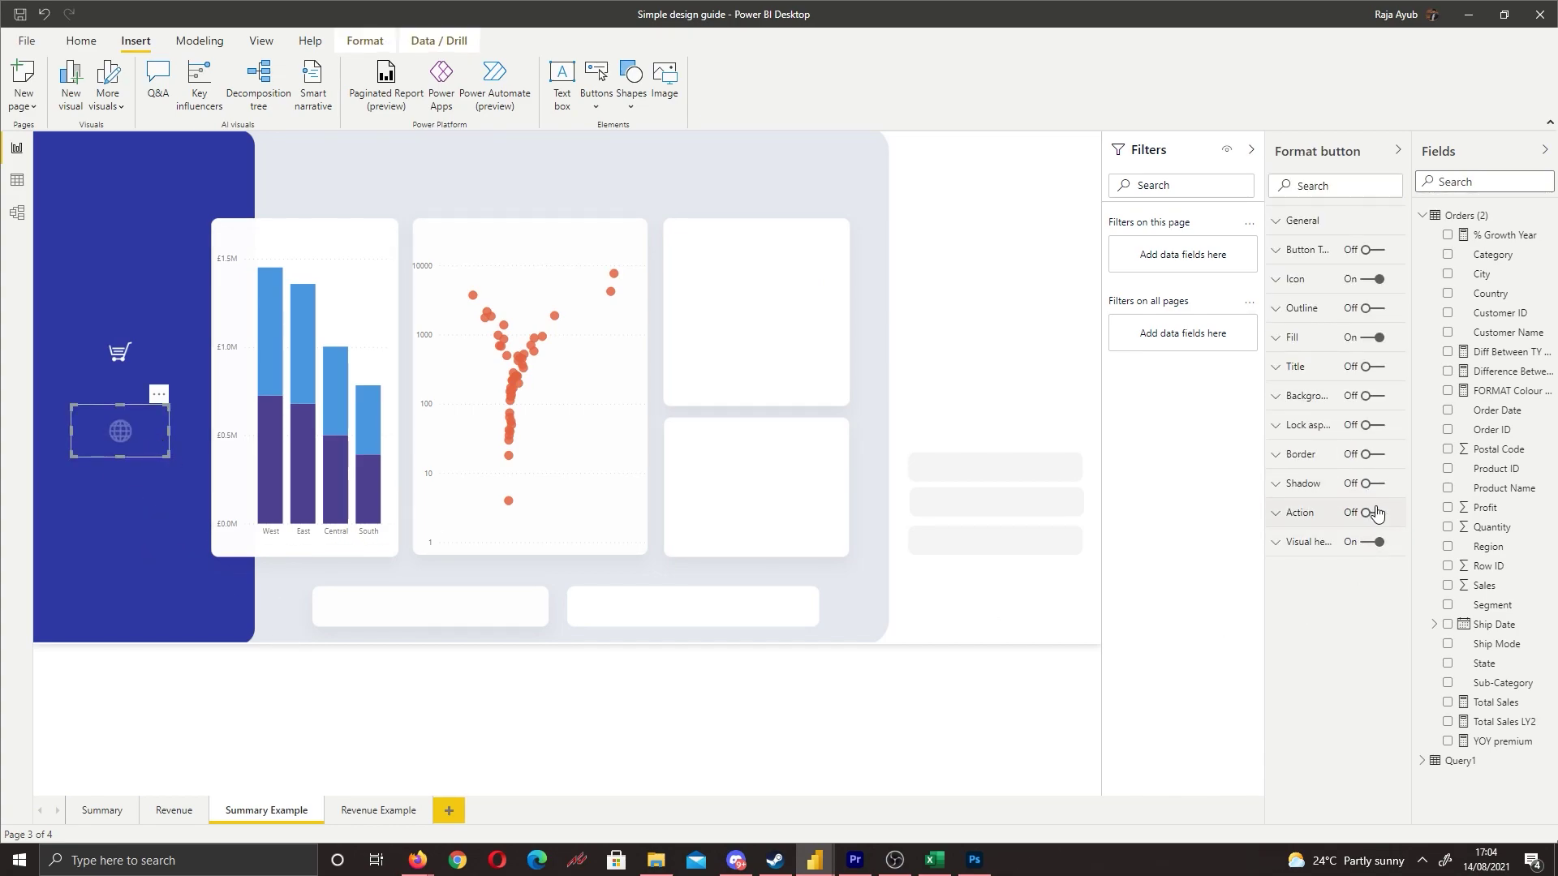
pyautogui.click(1346, 516)
pyautogui.click(1322, 513)
pyautogui.click(1306, 562)
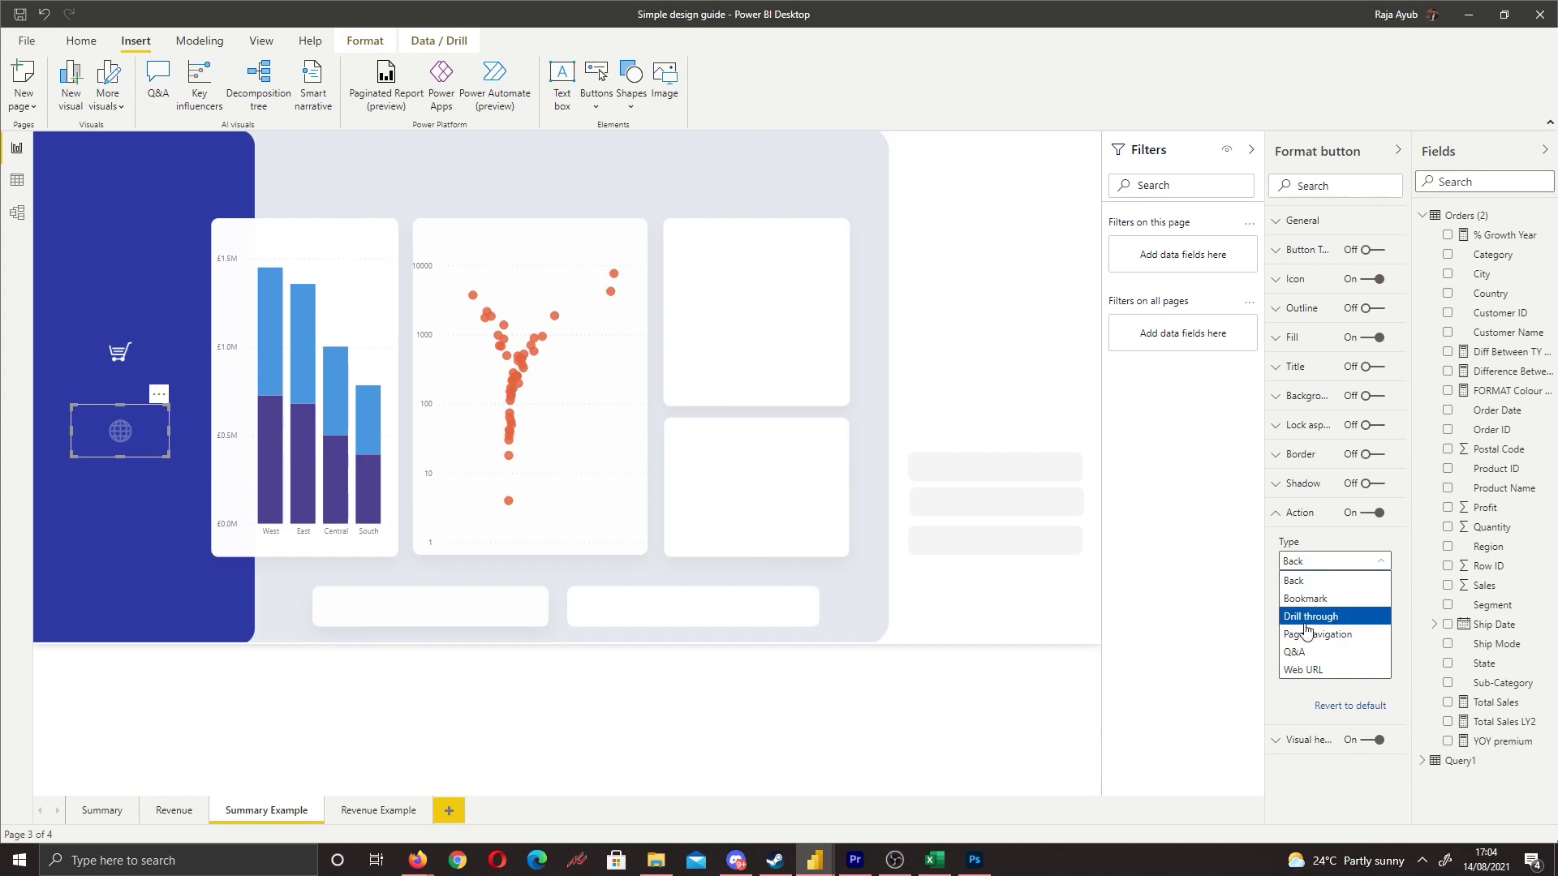
pyautogui.click(1320, 629)
pyautogui.click(1321, 616)
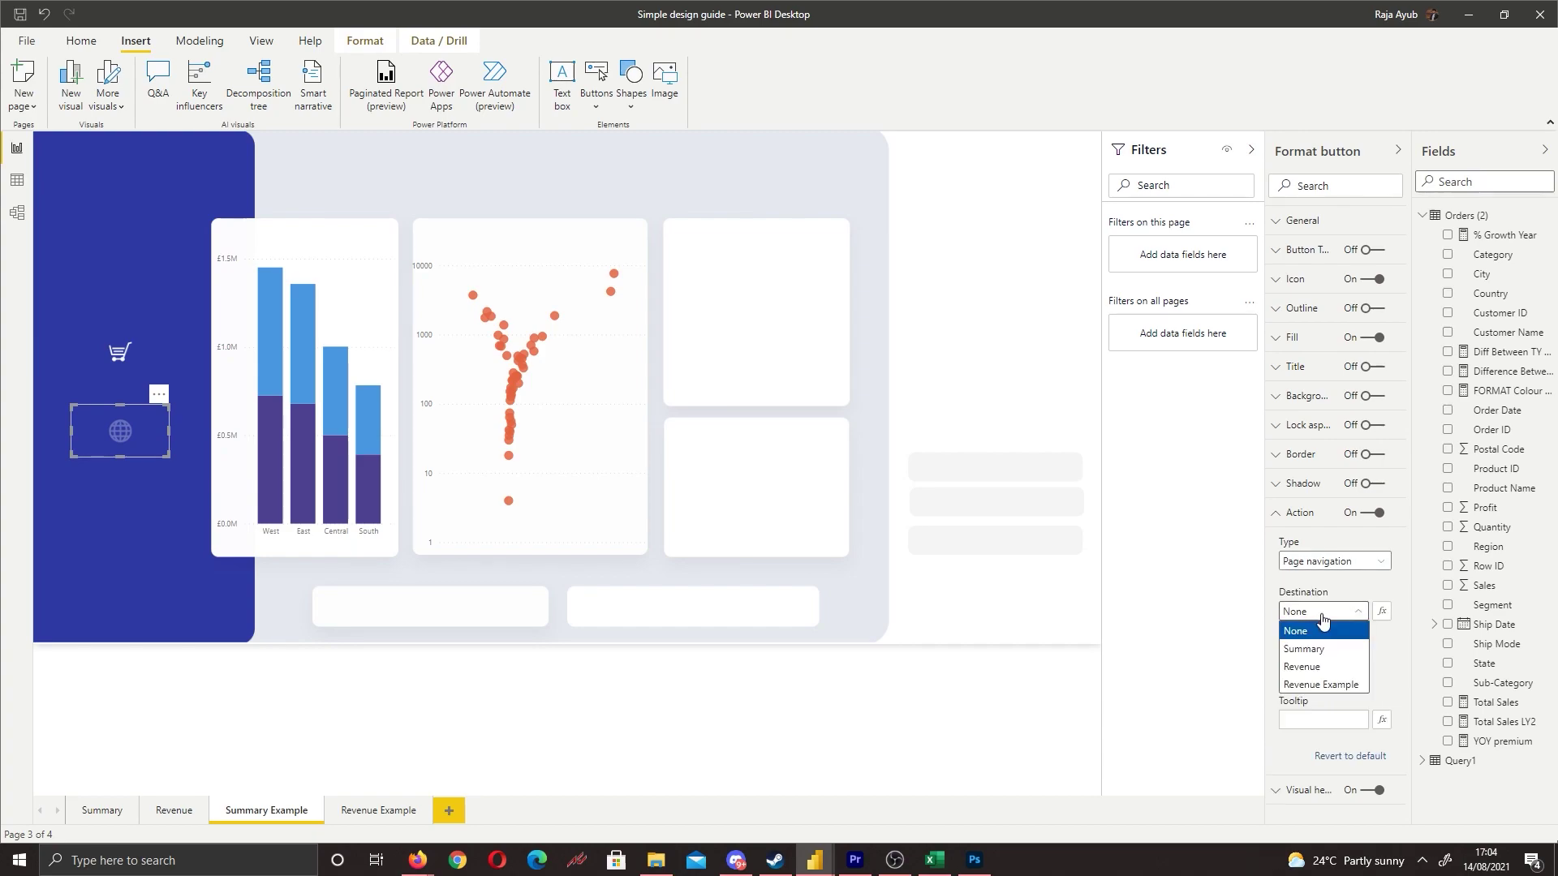
pyautogui.click(1335, 682)
pyautogui.keyDown('ctrl'); pyautogui.click(120, 431); pyautogui.keyUp('ctrl')
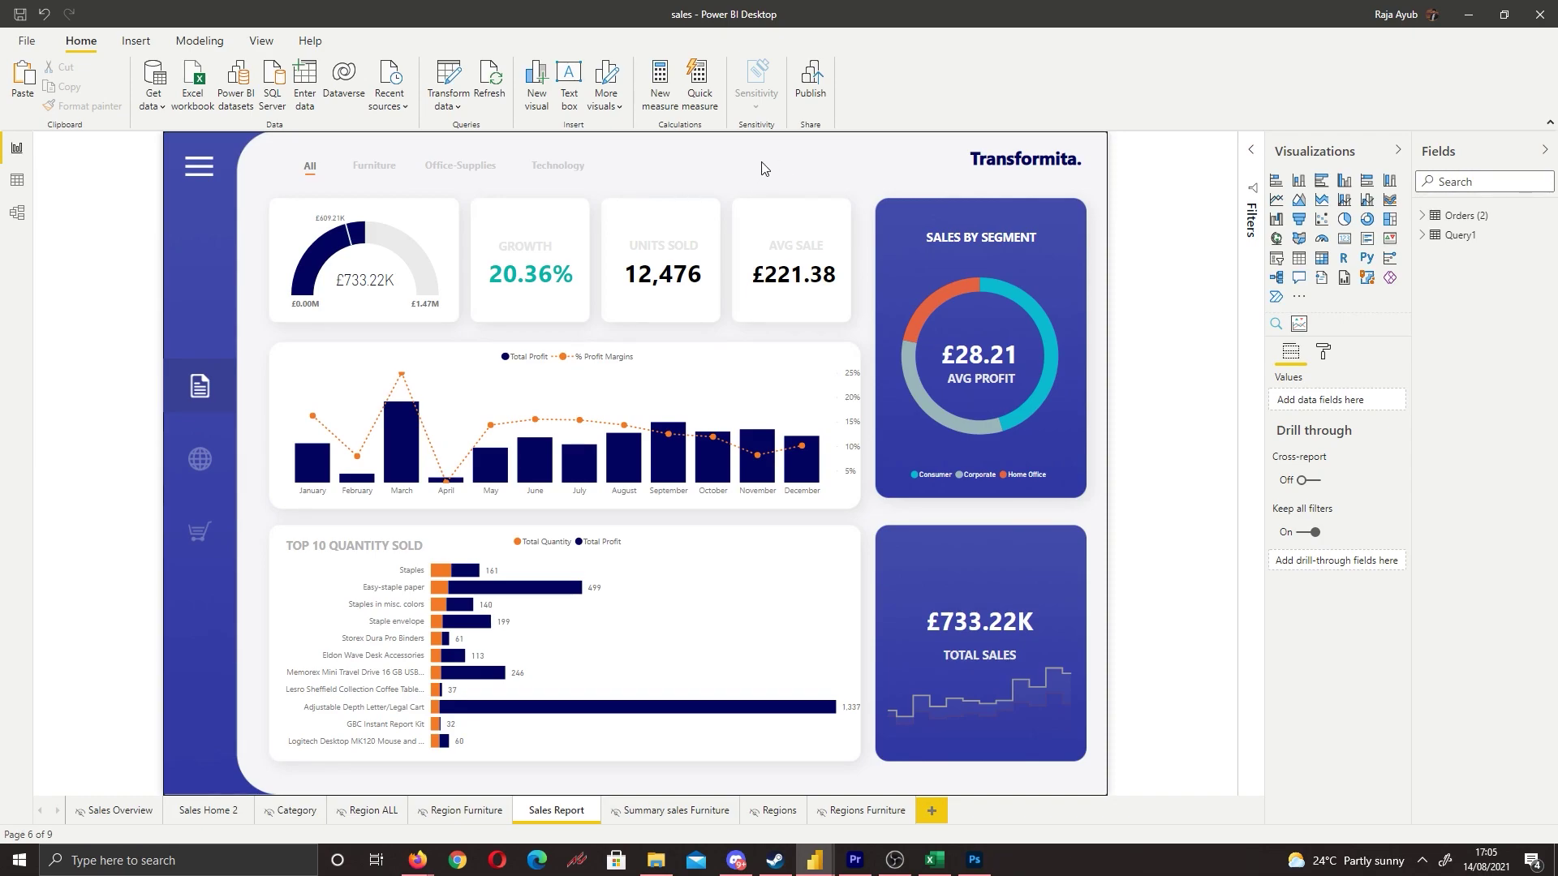
# Step: In the finished sales report, follow the globe button to Regions, compare it with Regions Furniture, and select the underline beneath the Furniture label
pyautogui.keyDown('ctrl'); pyautogui.click(202, 460); pyautogui.keyUp('ctrl')
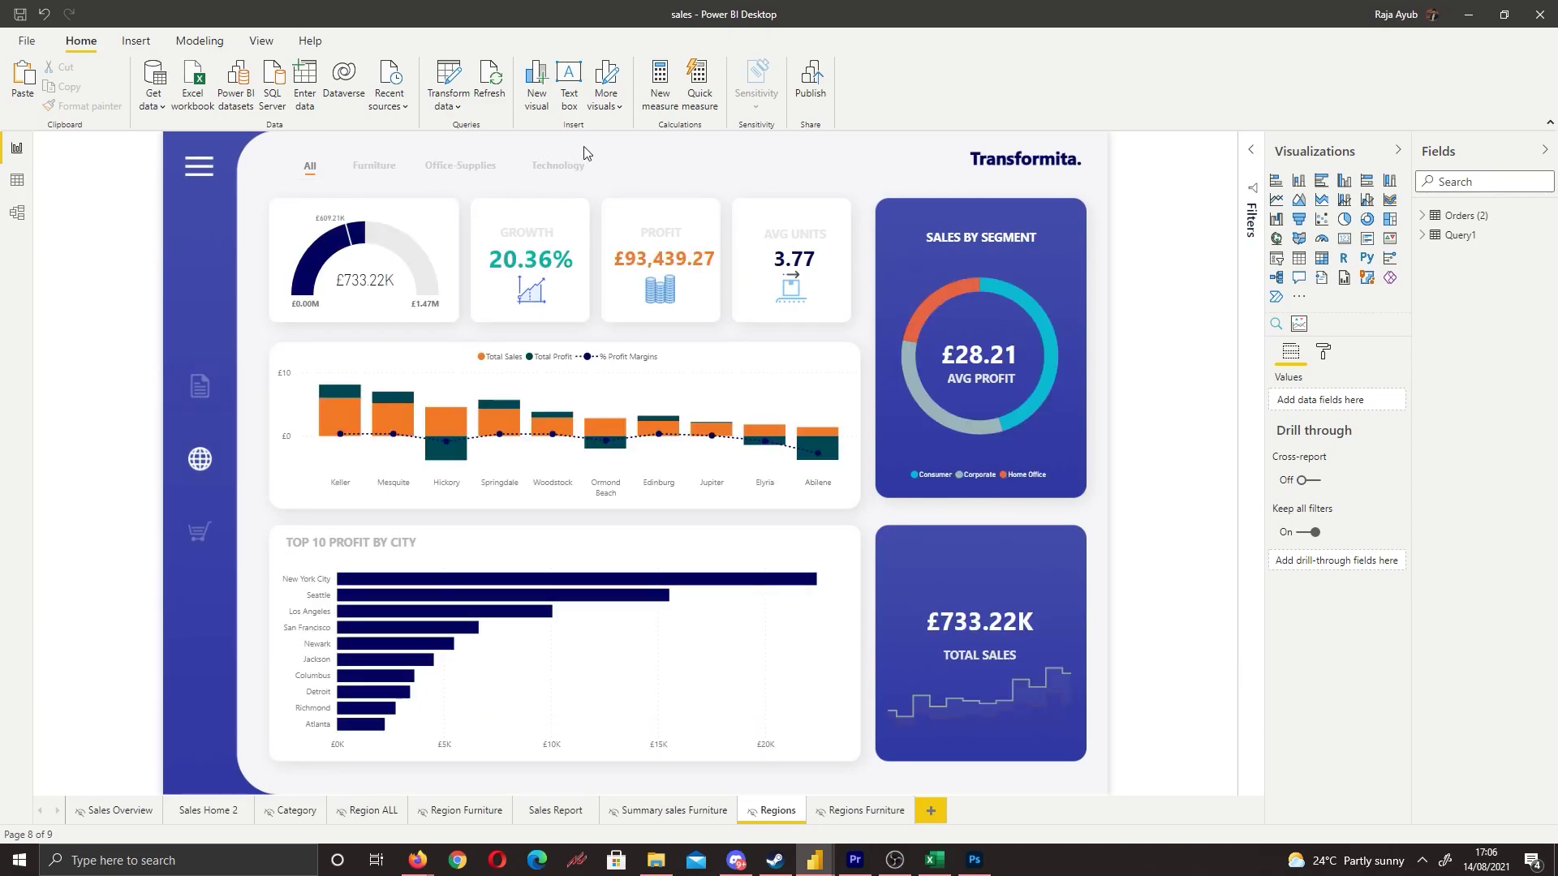
pyautogui.keyDown('ctrl'); pyautogui.click(377, 172); pyautogui.keyUp('ctrl')
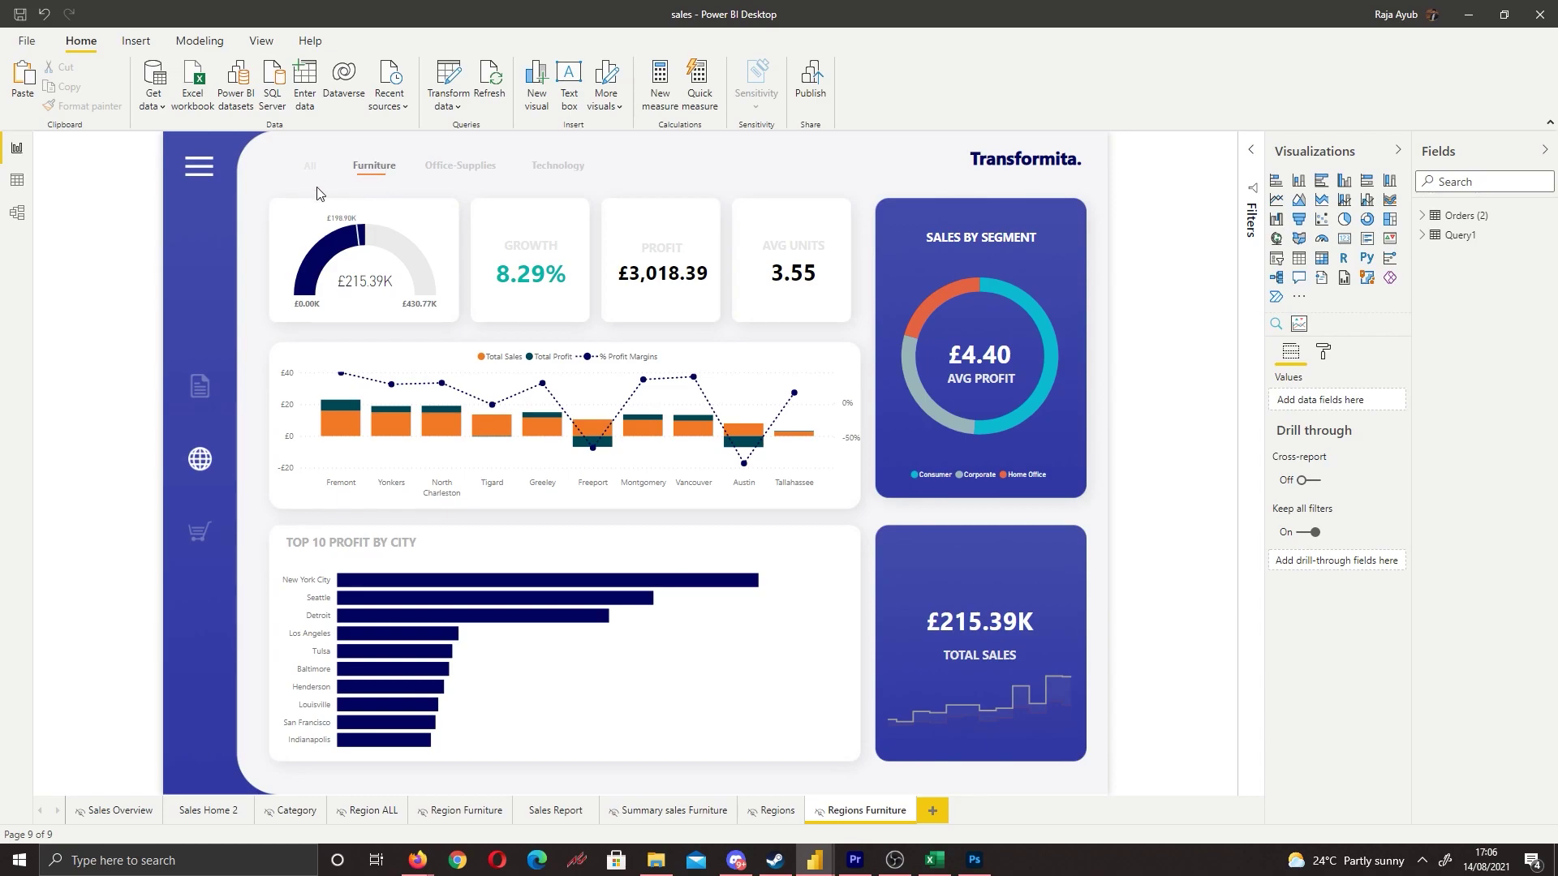
pyautogui.click(767, 809)
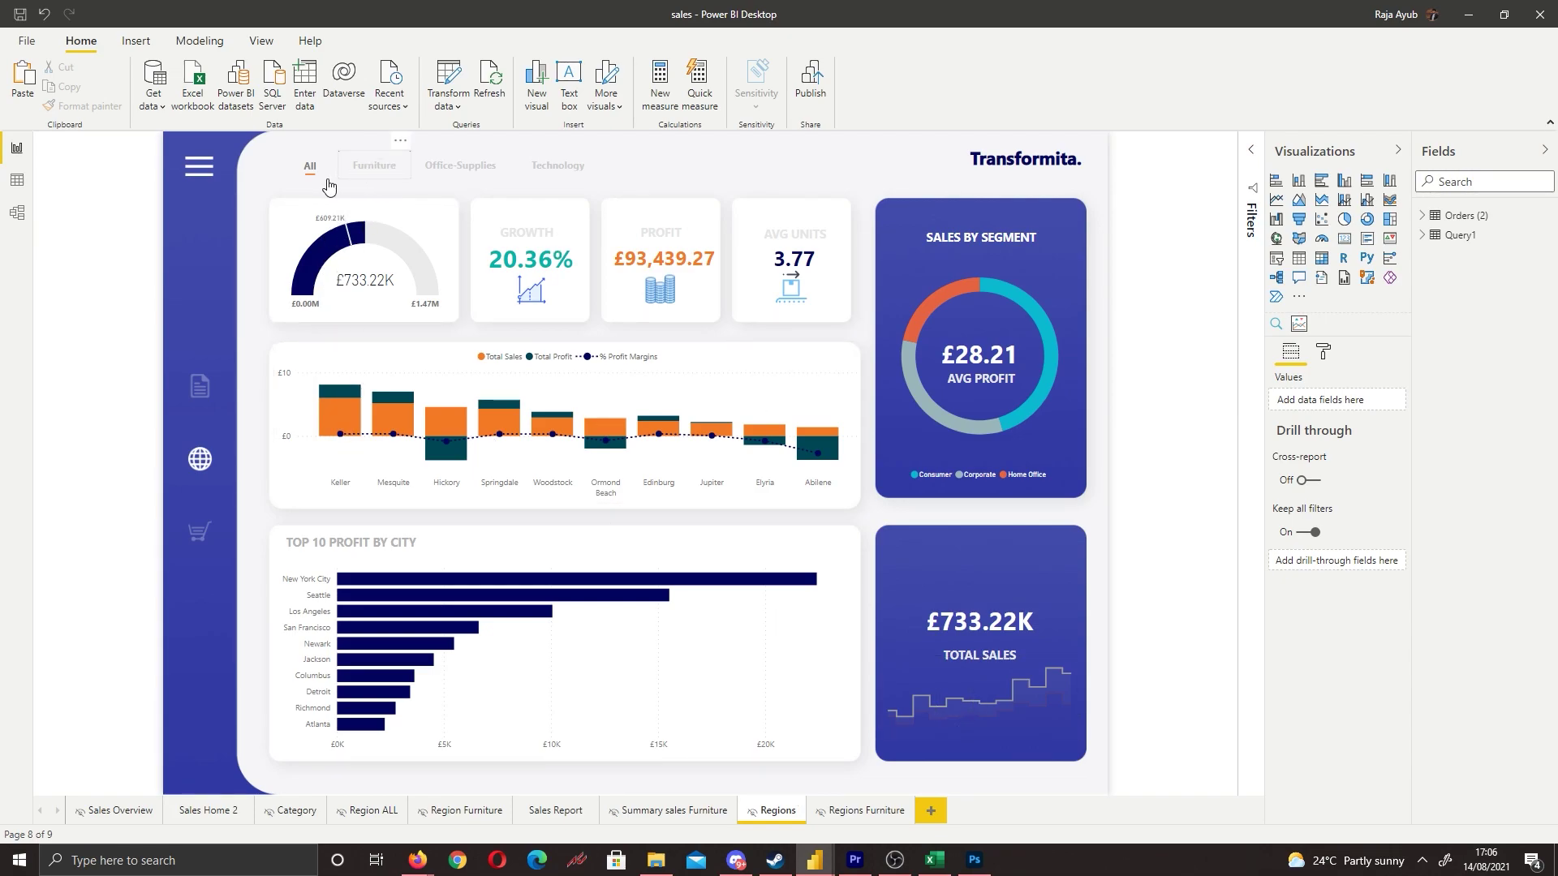
pyautogui.click(374, 167)
pyautogui.click(376, 178)
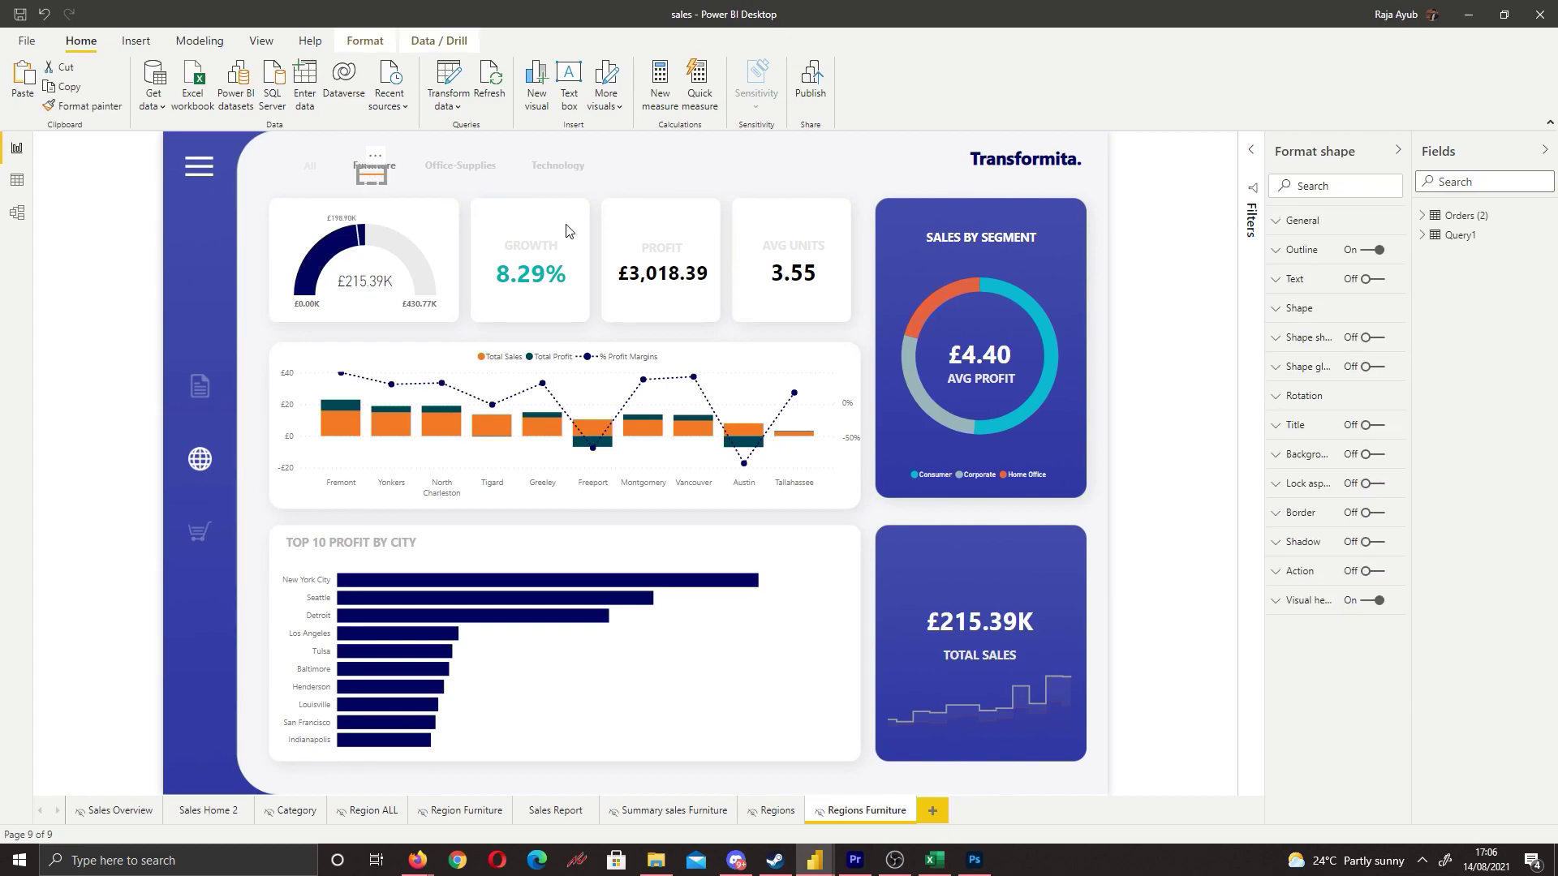